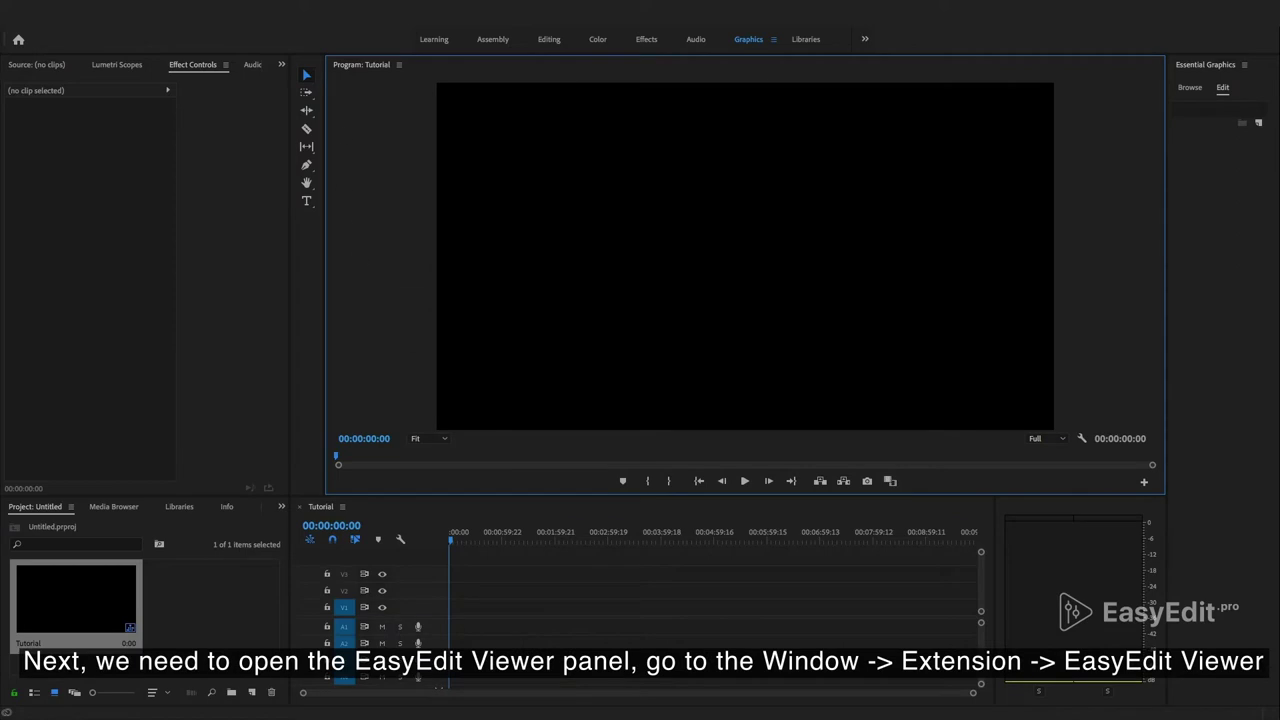
- Open the EasyEdit Viewer panel, widen it, and load the Live Stickers Library
{"action": "mouse_move", "coordinate": [406, 57]}
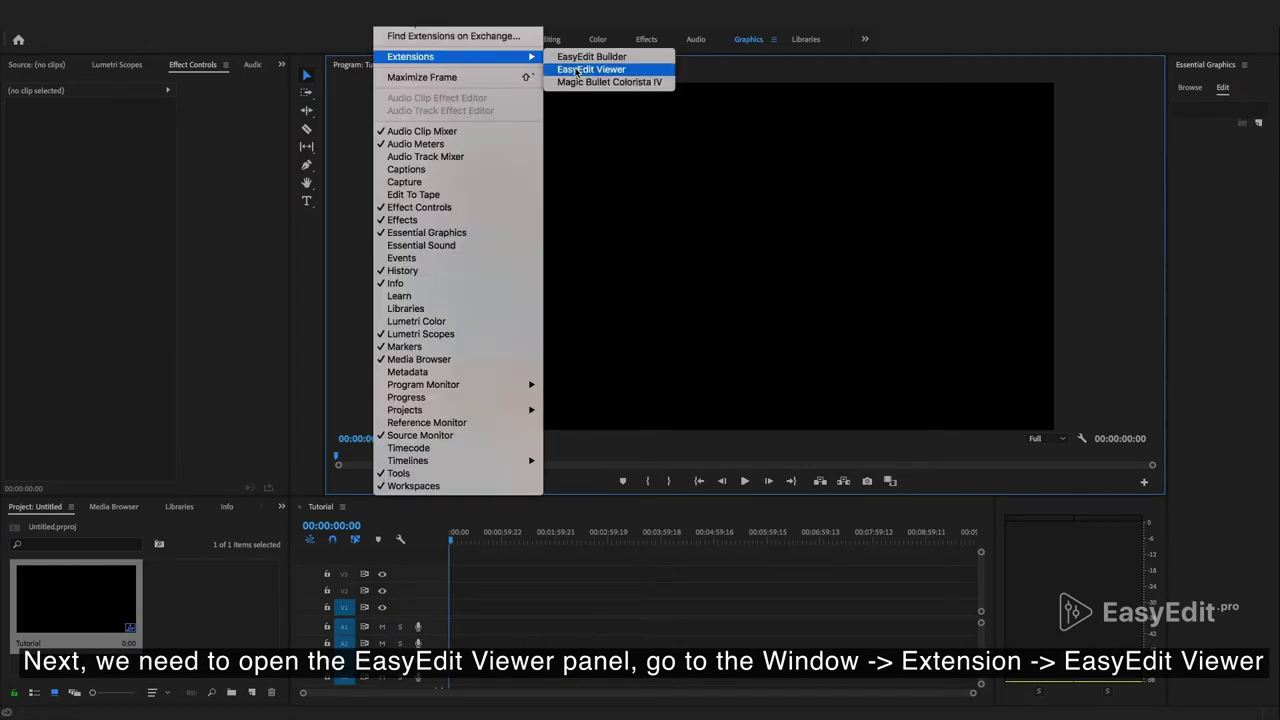
{"action": "left_click", "coordinate": [578, 70]}
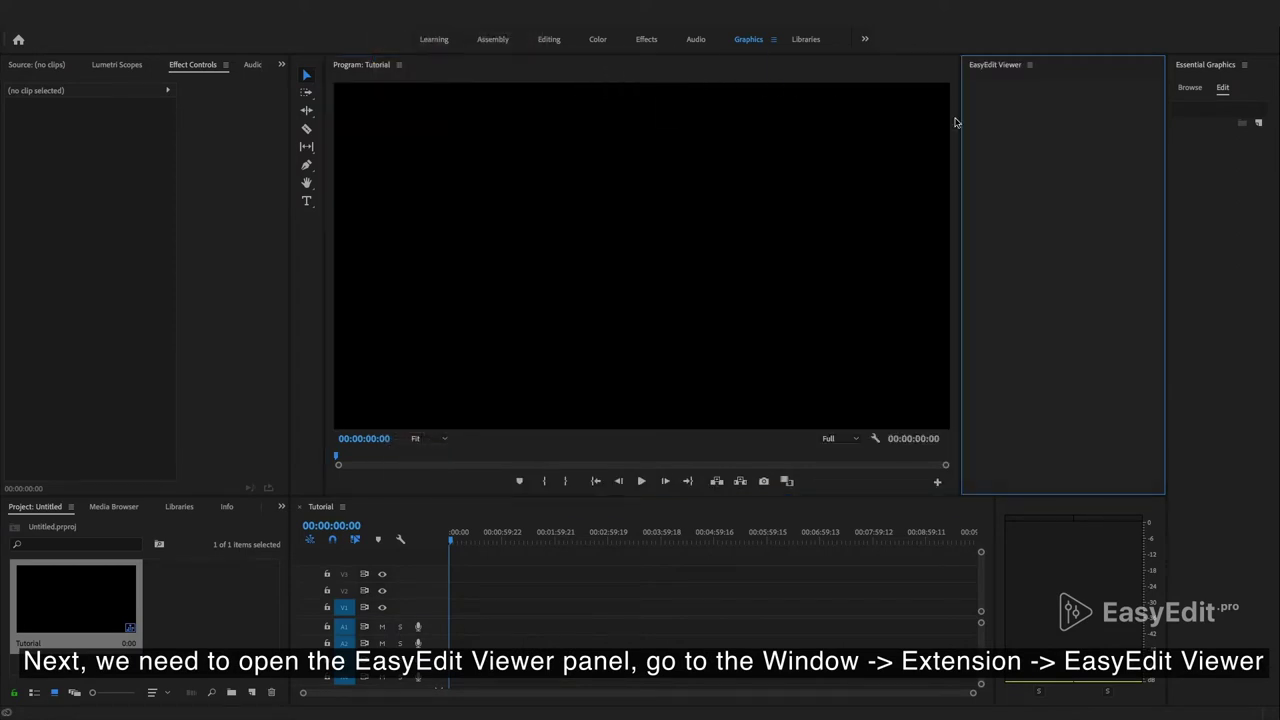
{"action": "left_click_drag", "start_coordinate": [960, 137], "coordinate": [843, 133]}
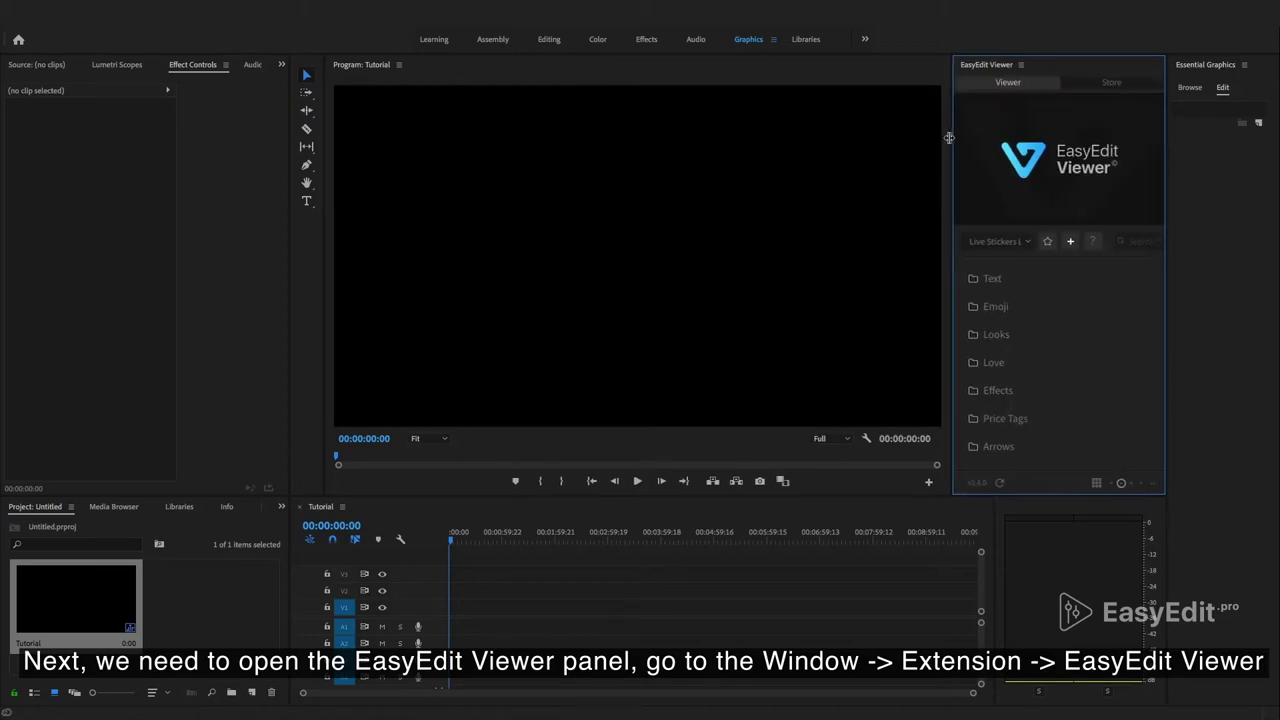
{"action": "left_click", "coordinate": [955, 240]}
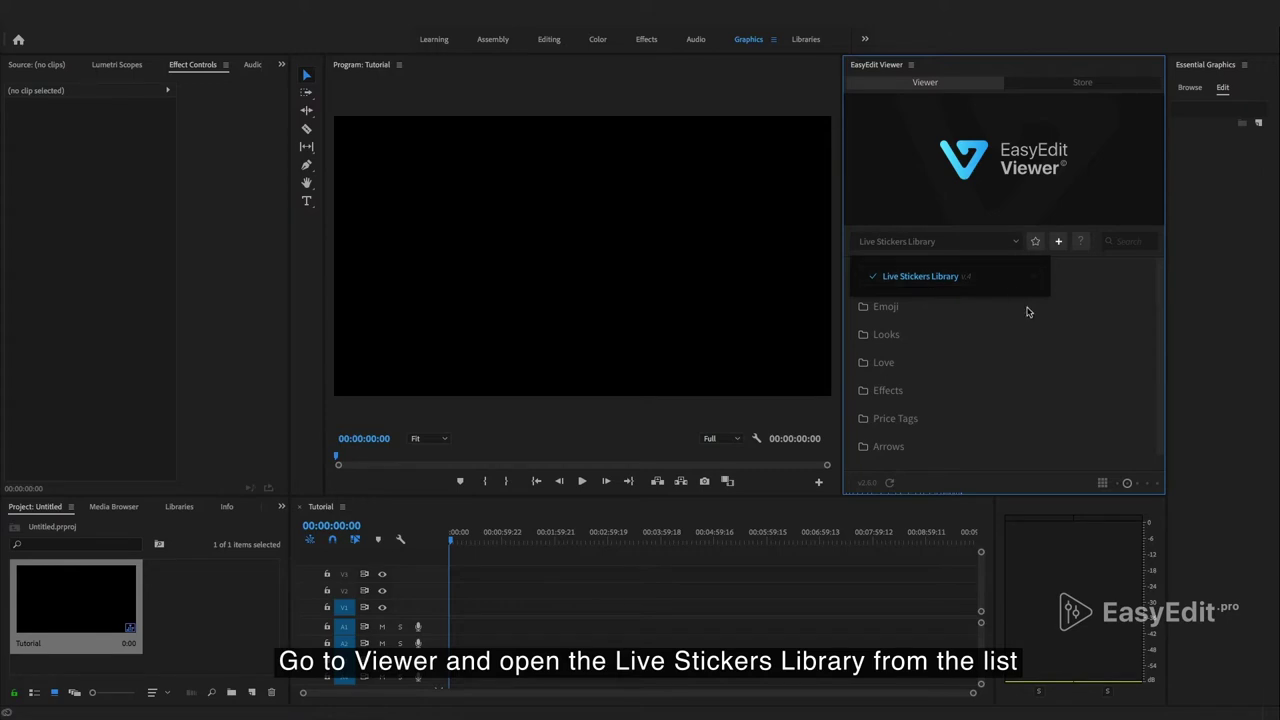
{"action": "left_click", "coordinate": [927, 277]}
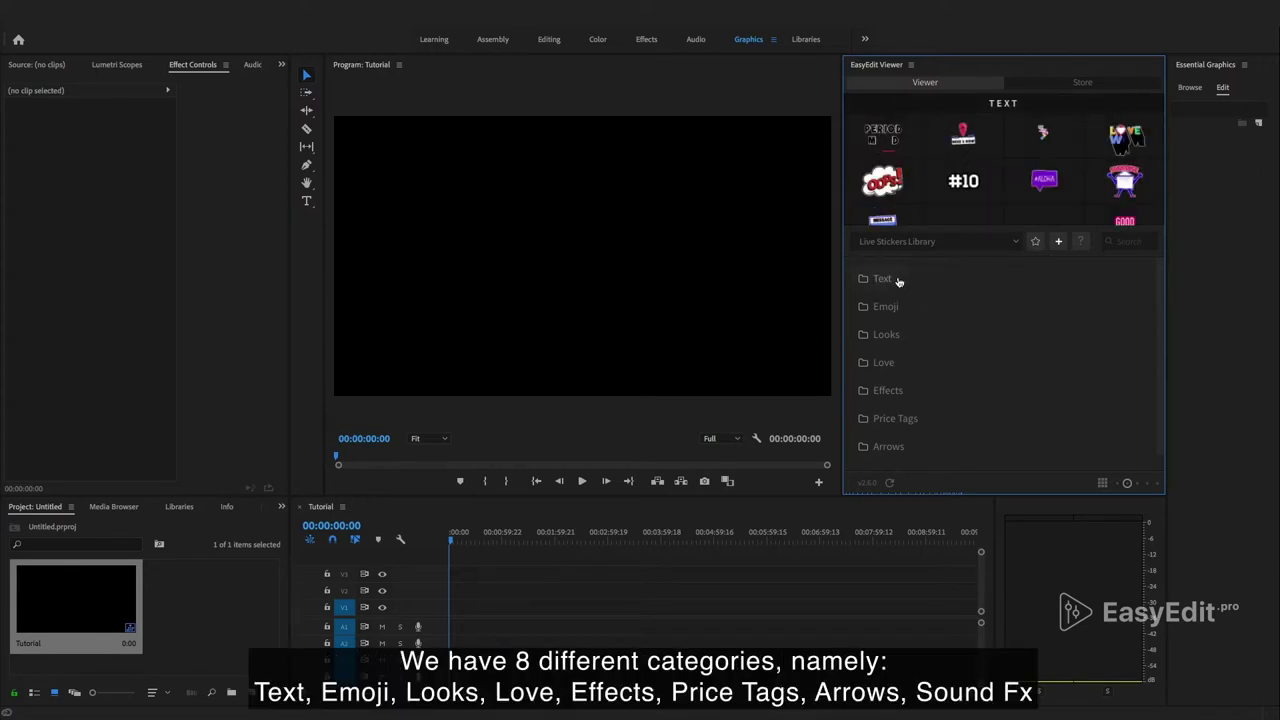
- Browse the Text, Emoji, Looks and Love sticker categories one after another
{"action": "left_click", "coordinate": [898, 282]}
{"action": "left_click", "coordinate": [898, 282]}
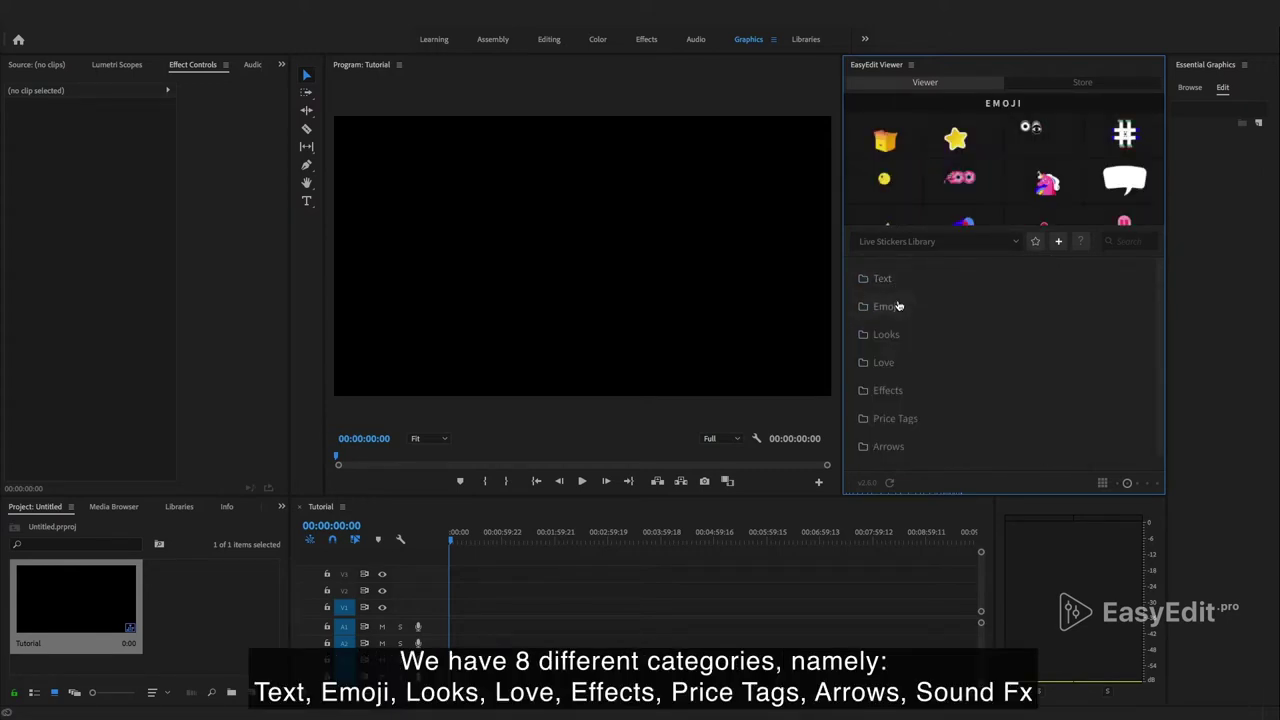
{"action": "left_click", "coordinate": [903, 303]}
{"action": "scroll", "coordinate": [957, 309], "scroll_direction": "up", "scroll_amount": 3}
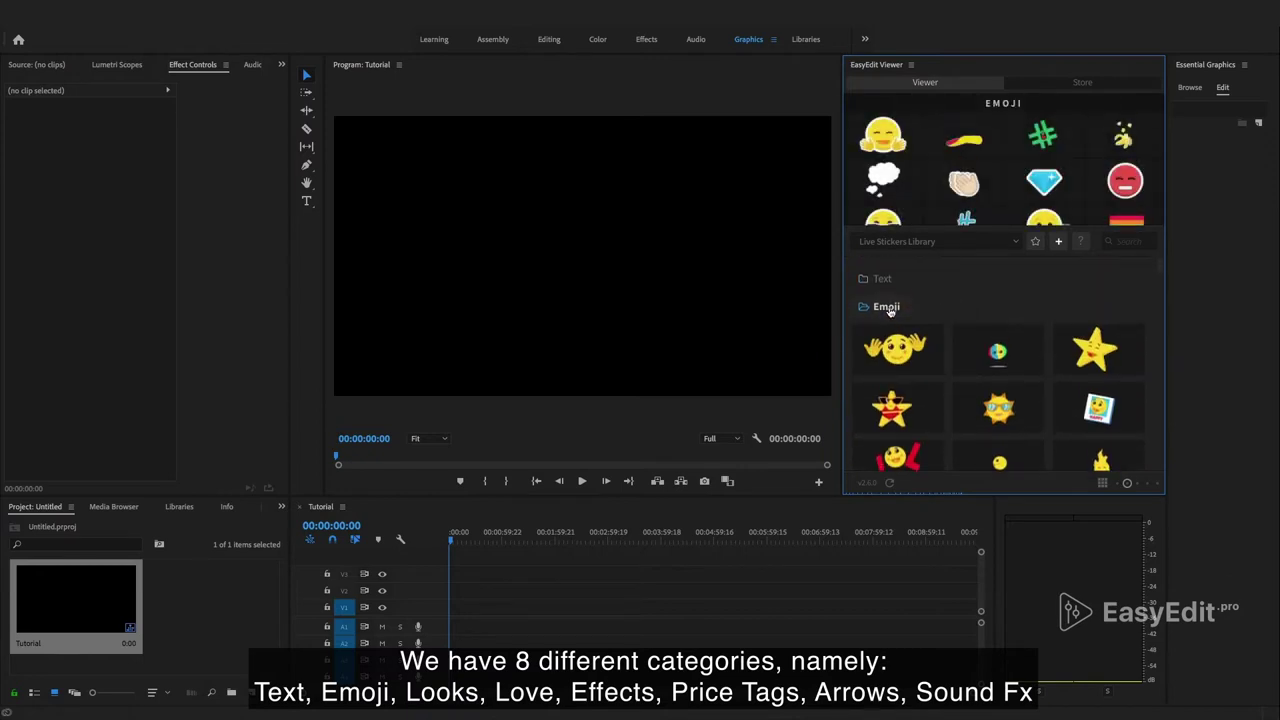
{"action": "left_click", "coordinate": [957, 305]}
{"action": "left_click", "coordinate": [954, 332]}
{"action": "scroll", "coordinate": [954, 332], "scroll_direction": "up", "scroll_amount": 3}
{"action": "left_click", "coordinate": [954, 334]}
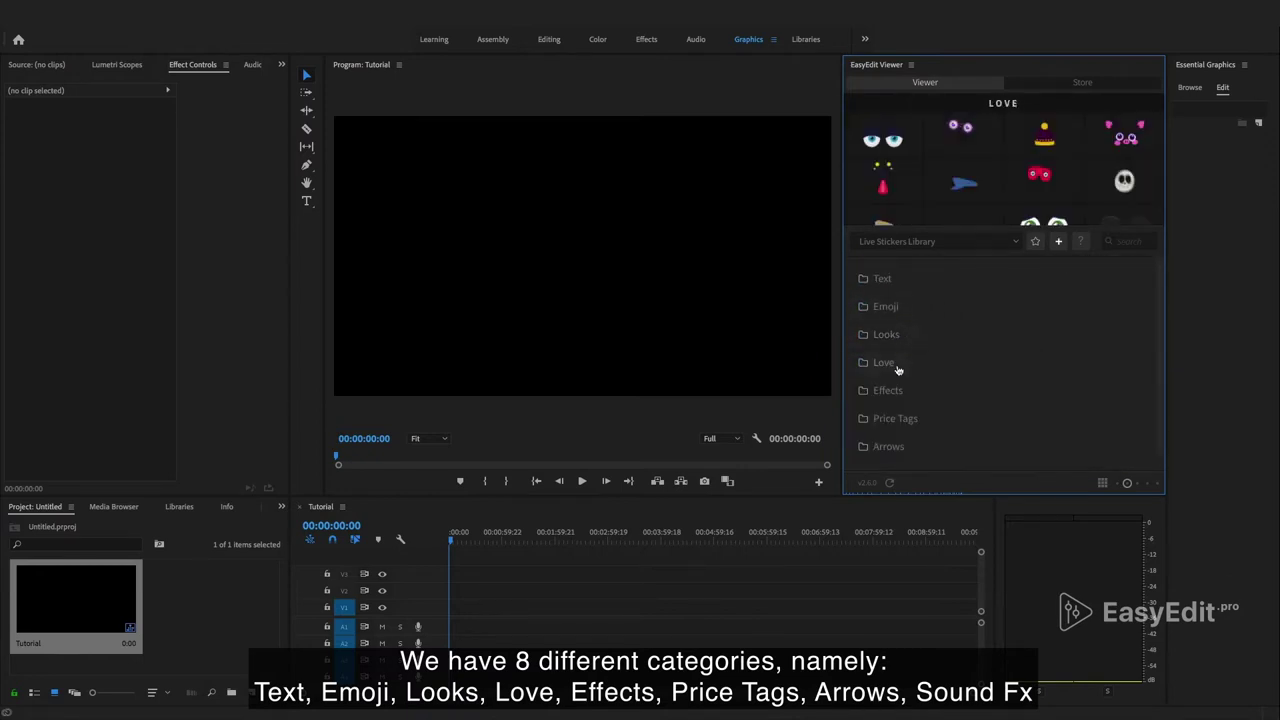
{"action": "left_click", "coordinate": [886, 363]}
{"action": "scroll", "coordinate": [946, 348], "scroll_direction": "down", "scroll_amount": 3}
{"action": "scroll", "coordinate": [946, 348], "scroll_direction": "up", "scroll_amount": 3}
{"action": "left_click", "coordinate": [896, 332]}
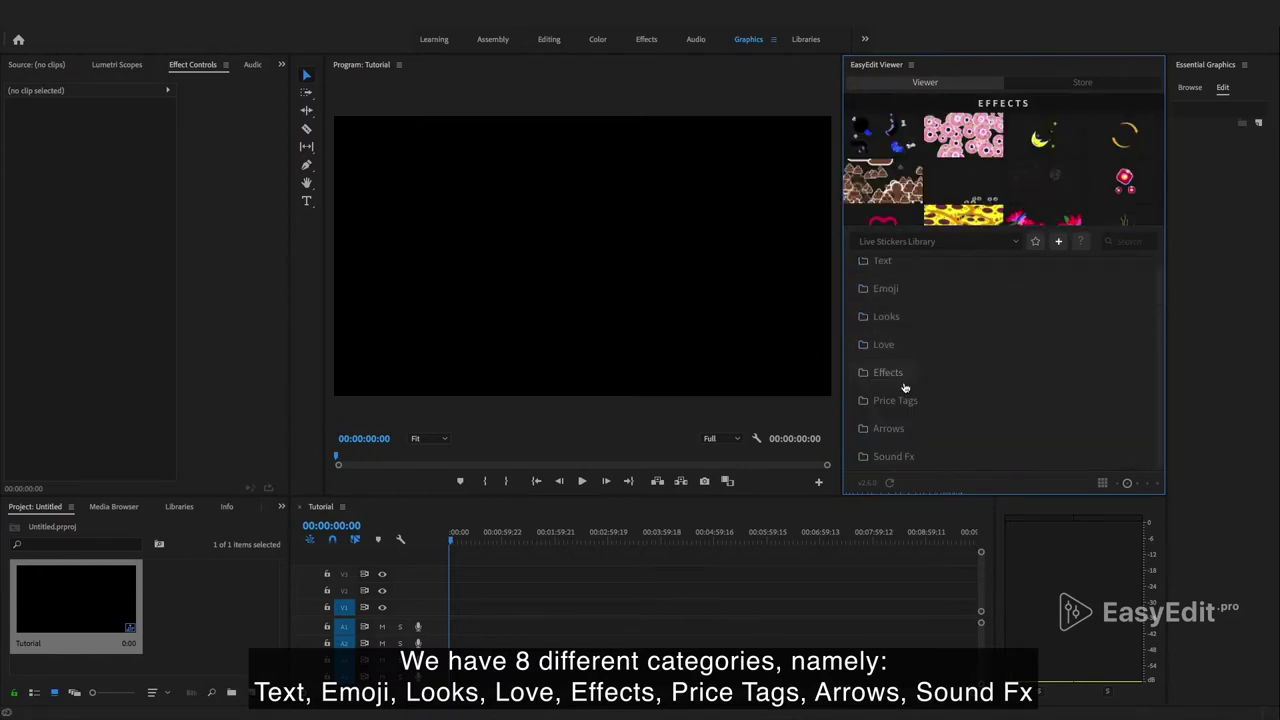
- Browse the Effects, Price Tags, Arrows and Sound Fx sticker categories
{"action": "left_click", "coordinate": [896, 368]}
{"action": "scroll", "coordinate": [948, 360], "scroll_direction": "down", "scroll_amount": 3}
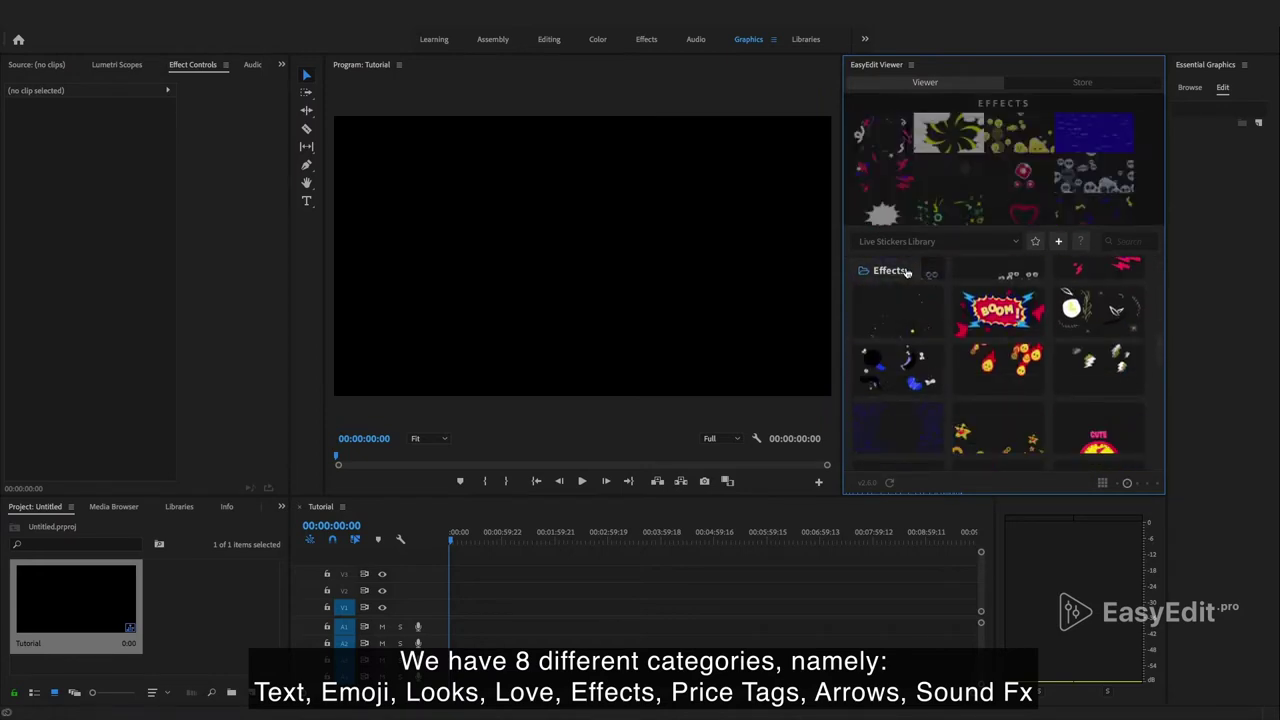
{"action": "scroll", "coordinate": [948, 360], "scroll_direction": "up", "scroll_amount": 3}
{"action": "left_click", "coordinate": [893, 369]}
{"action": "left_click", "coordinate": [893, 398]}
{"action": "scroll", "coordinate": [952, 338], "scroll_direction": "down", "scroll_amount": 2}
{"action": "scroll", "coordinate": [952, 338], "scroll_direction": "up", "scroll_amount": 1}
{"action": "scroll", "coordinate": [950, 345], "scroll_direction": "up", "scroll_amount": 2}
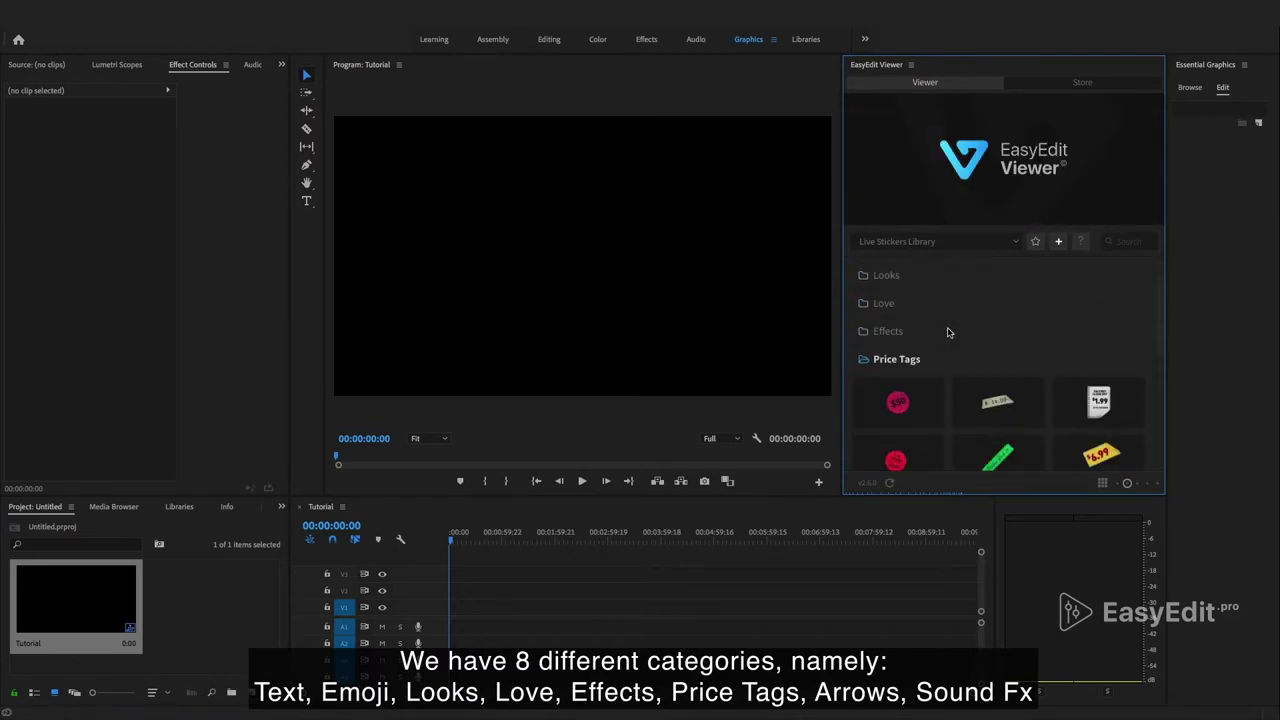
{"action": "left_click", "coordinate": [943, 360]}
{"action": "left_click", "coordinate": [943, 428]}
{"action": "scroll", "coordinate": [943, 358], "scroll_direction": "down", "scroll_amount": 2}
{"action": "scroll", "coordinate": [943, 358], "scroll_direction": "down", "scroll_amount": 3}
{"action": "scroll", "coordinate": [943, 358], "scroll_direction": "down", "scroll_amount": 3}
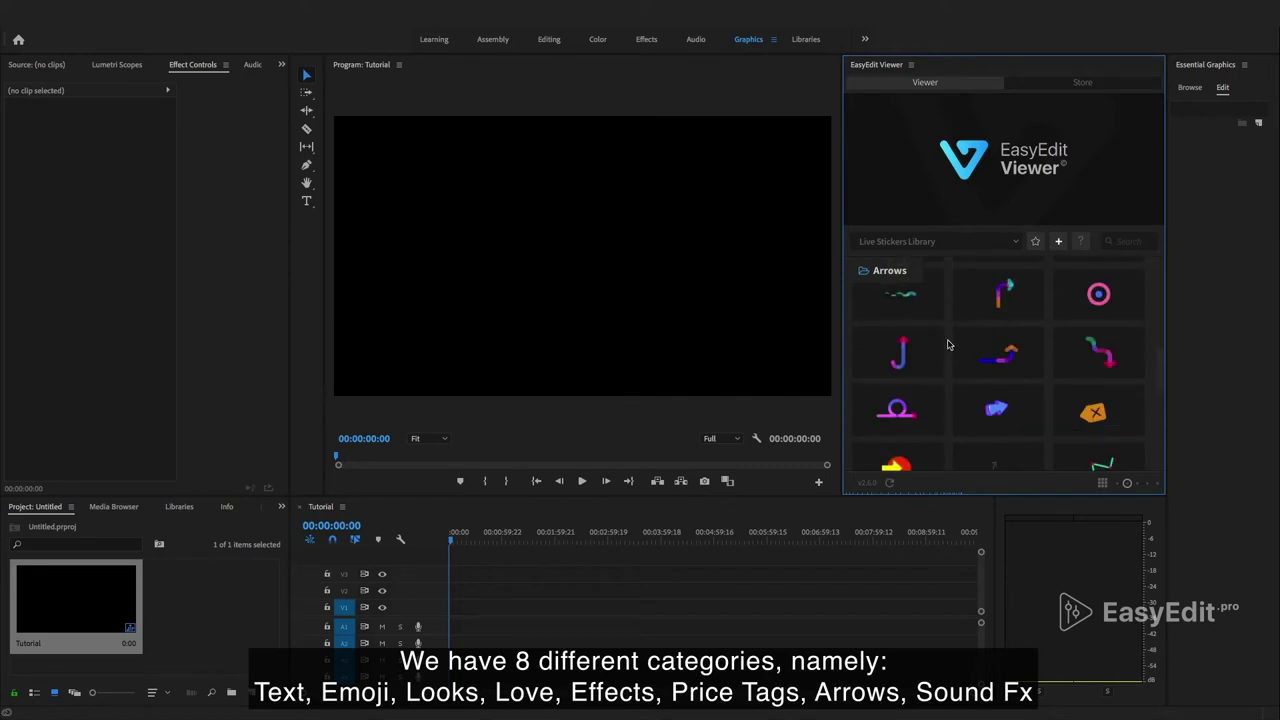
{"action": "scroll", "coordinate": [943, 358], "scroll_direction": "down", "scroll_amount": 3}
{"action": "left_click", "coordinate": [889, 268]}
{"action": "left_click", "coordinate": [905, 458]}
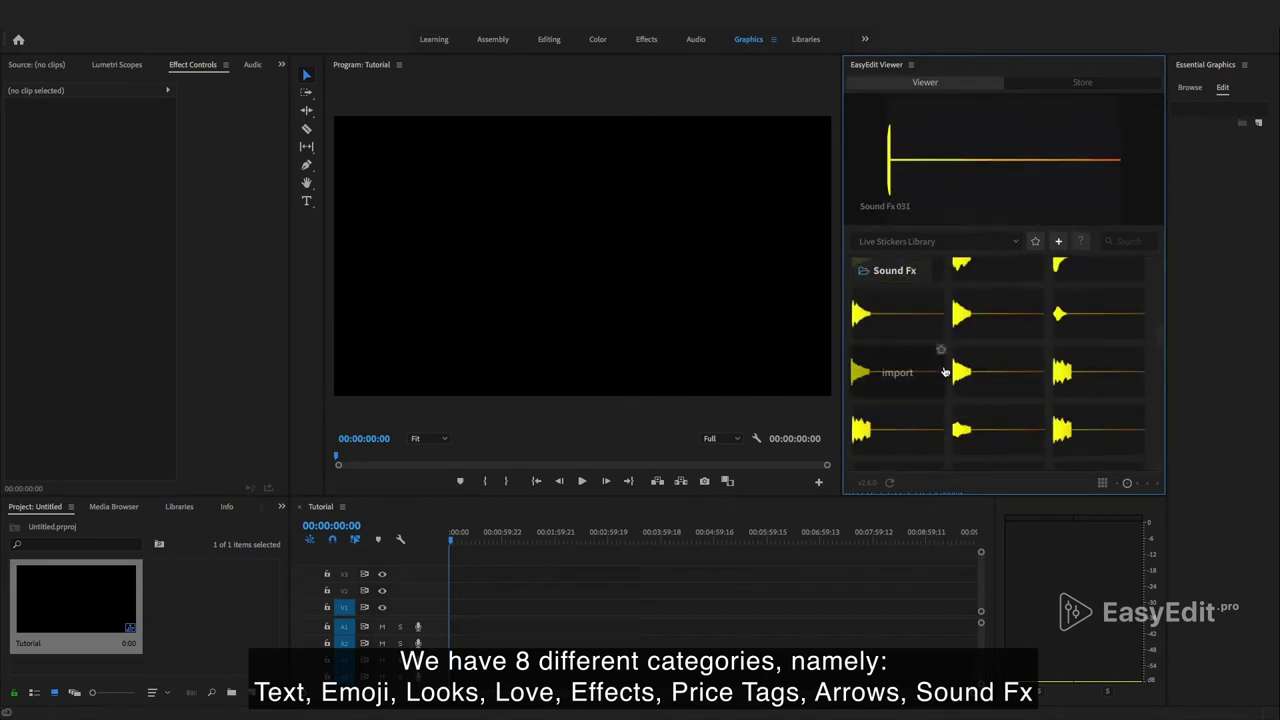
{"action": "scroll", "coordinate": [943, 360], "scroll_direction": "up", "scroll_amount": 2}
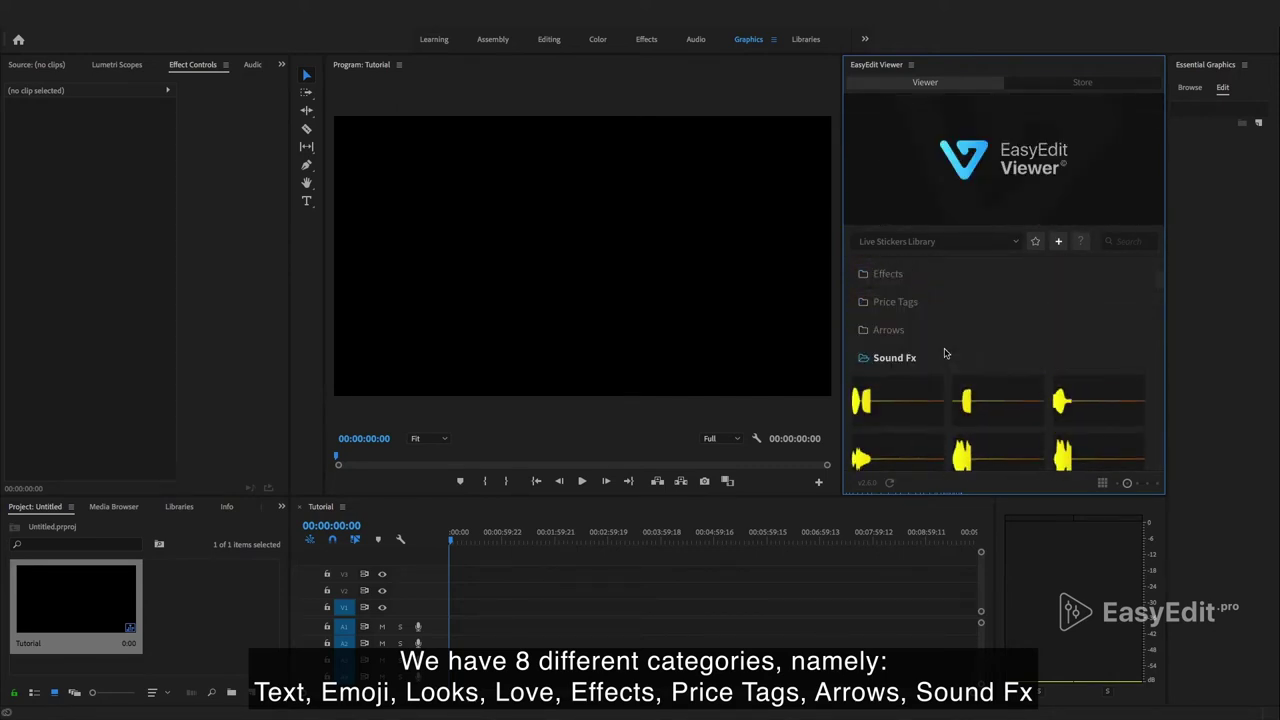
{"action": "left_click", "coordinate": [943, 357]}
- Reopen the Text category and scroll through its grid of text stickers
{"action": "scroll", "coordinate": [935, 345], "scroll_direction": "up", "scroll_amount": 1}
{"action": "left_click", "coordinate": [943, 360]}
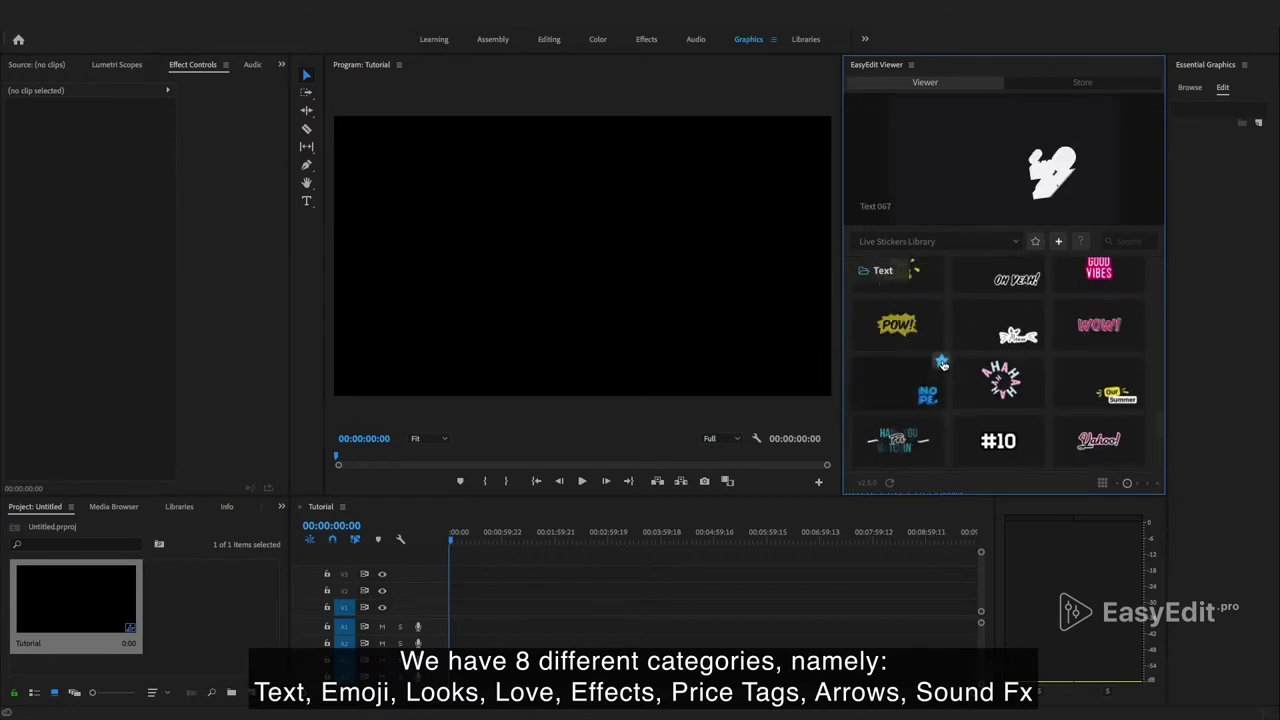
{"action": "scroll", "coordinate": [951, 357], "scroll_direction": "down", "scroll_amount": 2}
{"action": "scroll", "coordinate": [951, 357], "scroll_direction": "down", "scroll_amount": 2}
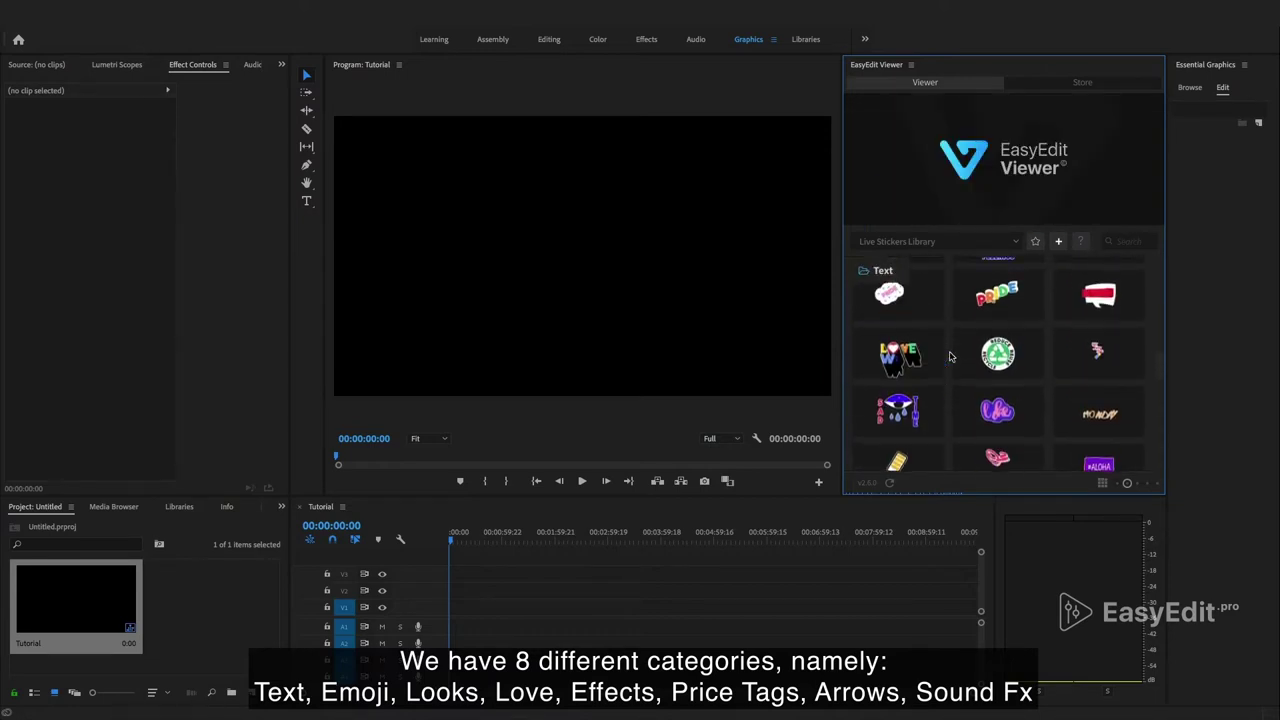
{"action": "scroll", "coordinate": [951, 357], "scroll_direction": "down", "scroll_amount": 2}
{"action": "scroll", "coordinate": [951, 357], "scroll_direction": "down", "scroll_amount": 2}
{"action": "scroll", "coordinate": [951, 357], "scroll_direction": "down", "scroll_amount": 2}
{"action": "scroll", "coordinate": [951, 357], "scroll_direction": "down", "scroll_amount": 2}
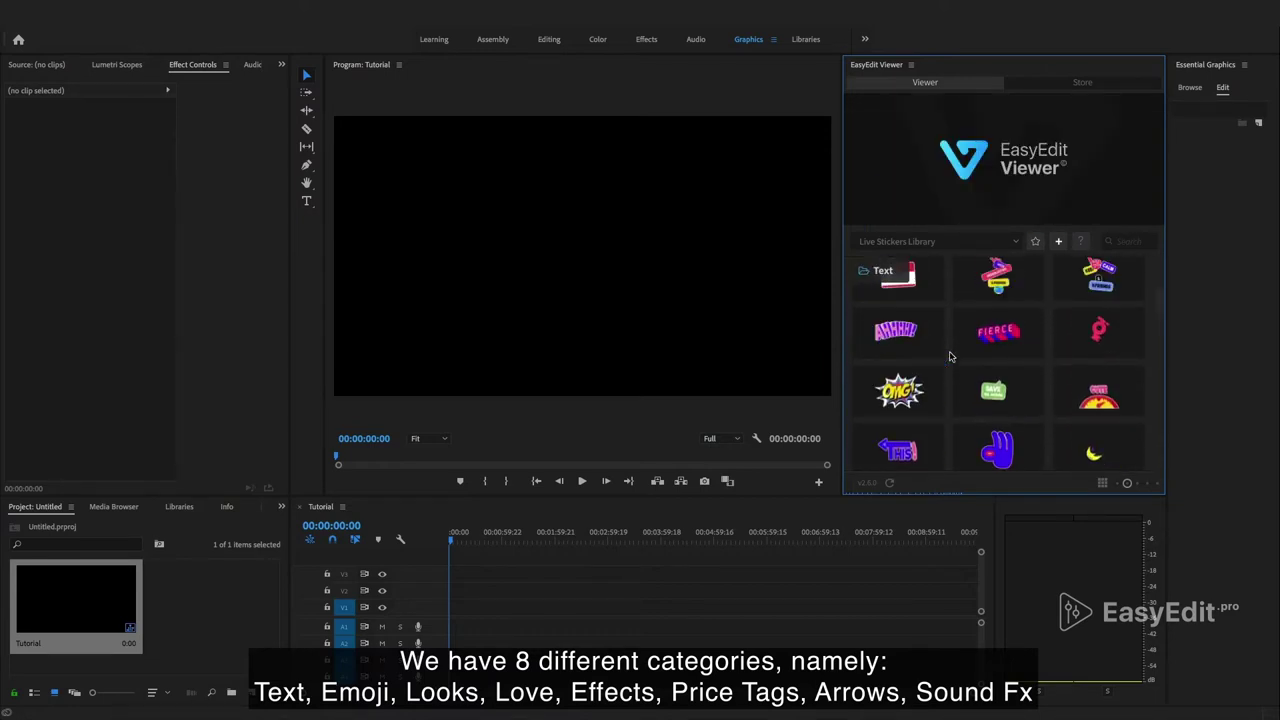
{"action": "scroll", "coordinate": [951, 357], "scroll_direction": "down", "scroll_amount": 2}
{"action": "scroll", "coordinate": [951, 357], "scroll_direction": "up", "scroll_amount": 2}
{"action": "scroll", "coordinate": [951, 357], "scroll_direction": "up", "scroll_amount": 2}
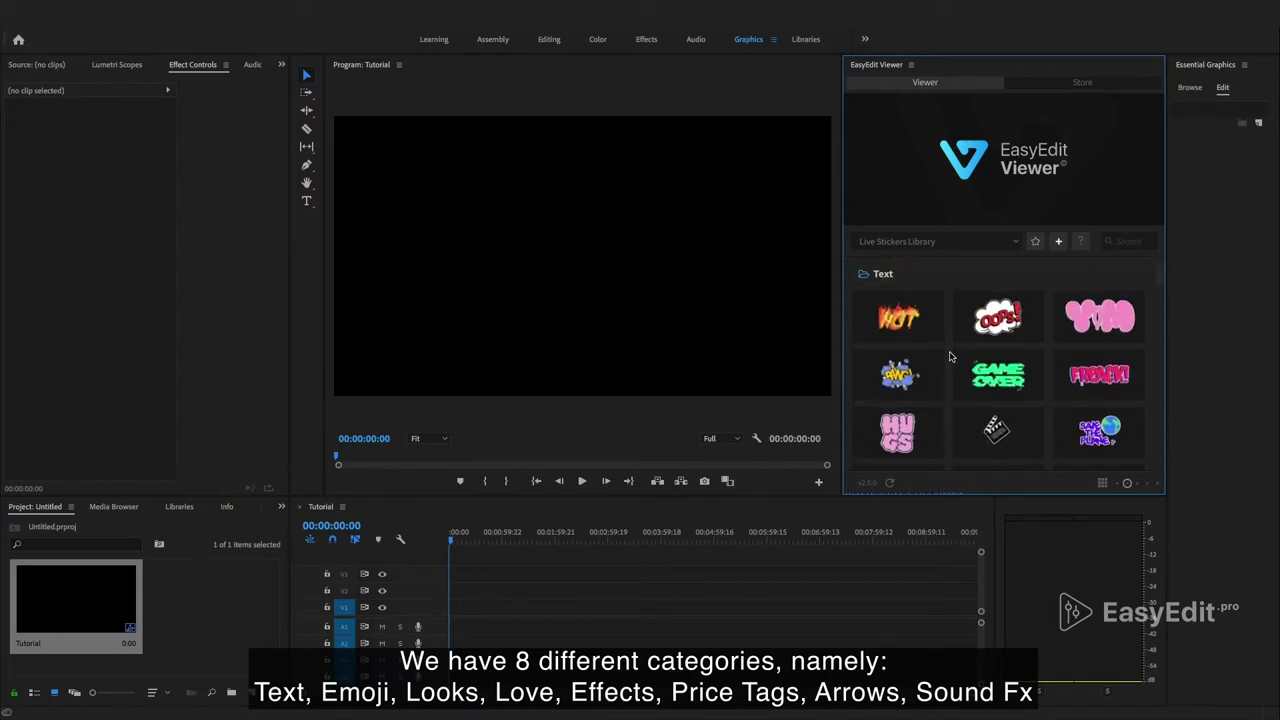
{"action": "scroll", "coordinate": [951, 357], "scroll_direction": "down", "scroll_amount": 2}
{"action": "scroll", "coordinate": [951, 357], "scroll_direction": "down", "scroll_amount": 3}
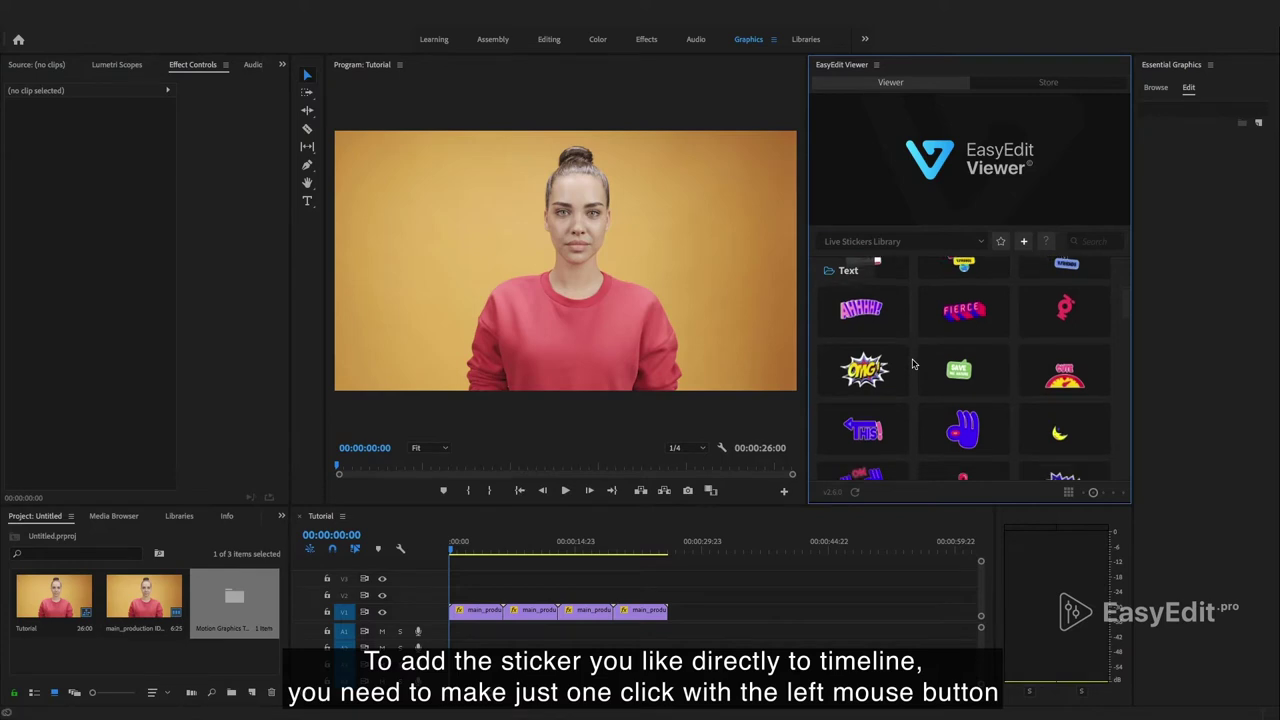
- Add the EY UP text sticker as Text_024 on V2 and preview it in the Program monitor
{"action": "scroll", "coordinate": [912, 363], "scroll_direction": "down", "scroll_amount": 1}
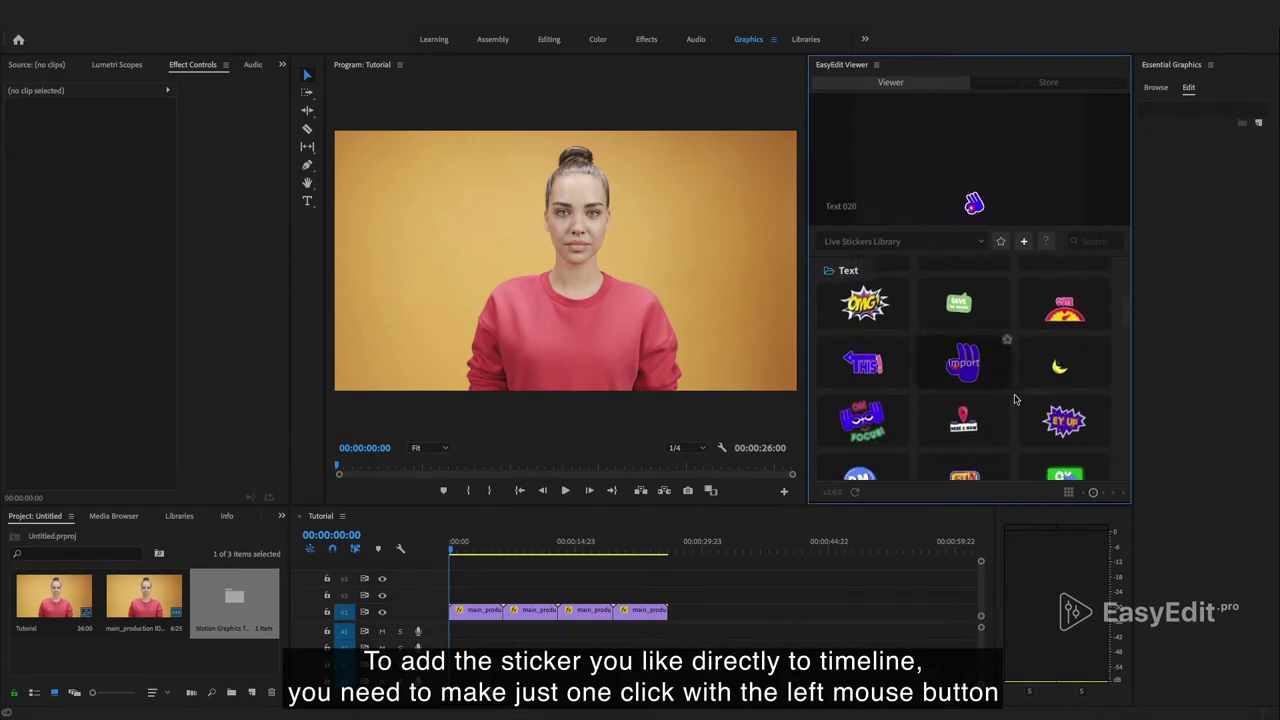
{"action": "left_click", "coordinate": [1041, 411]}
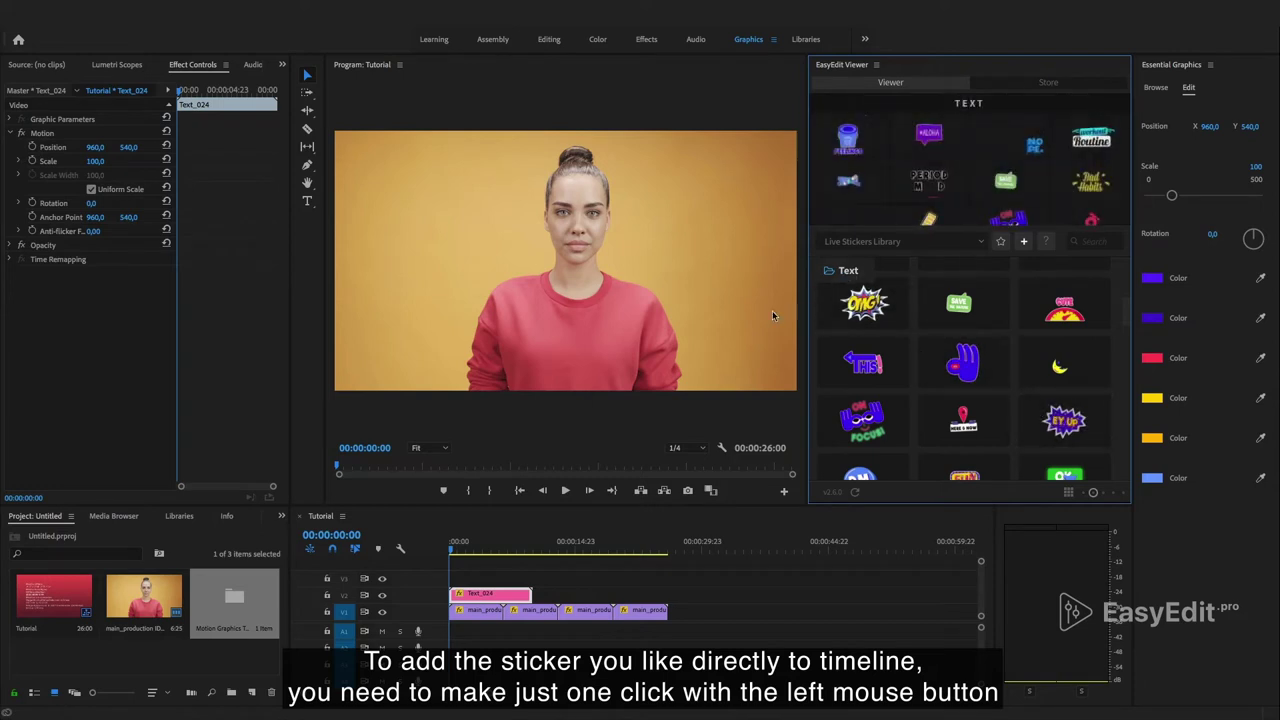
{"action": "left_click", "coordinate": [520, 492]}
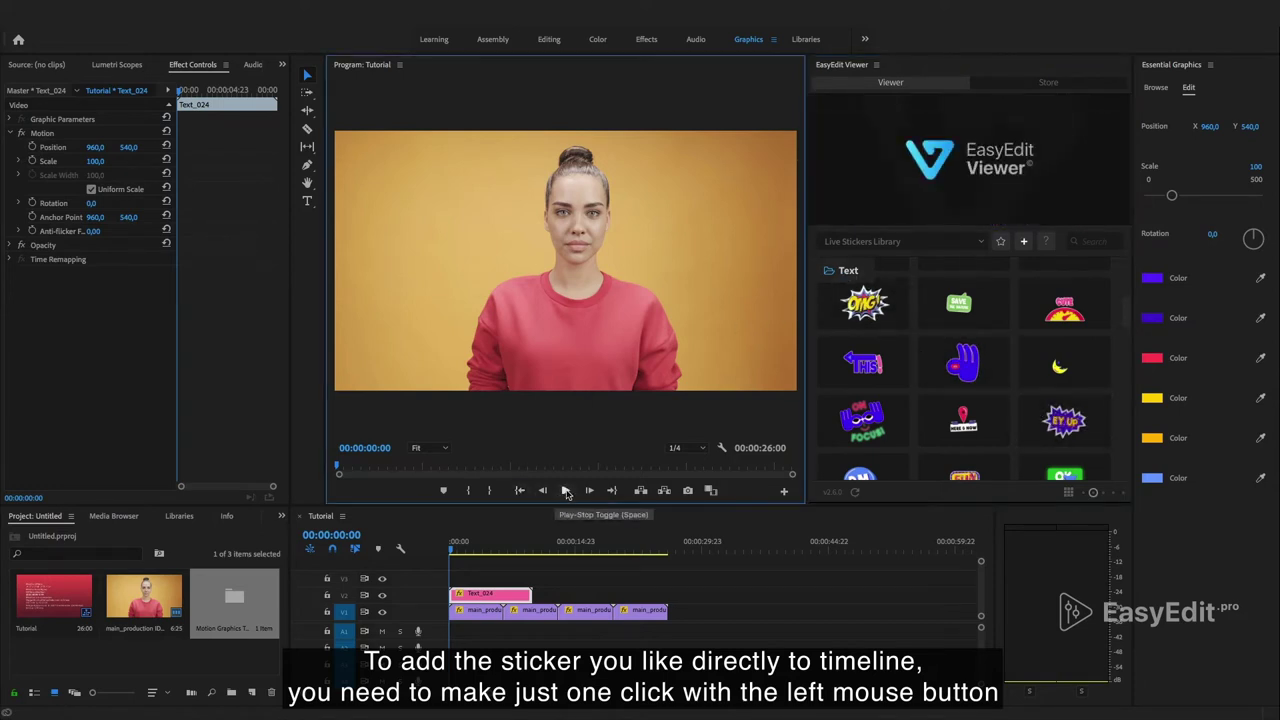
{"action": "left_click", "coordinate": [565, 491]}
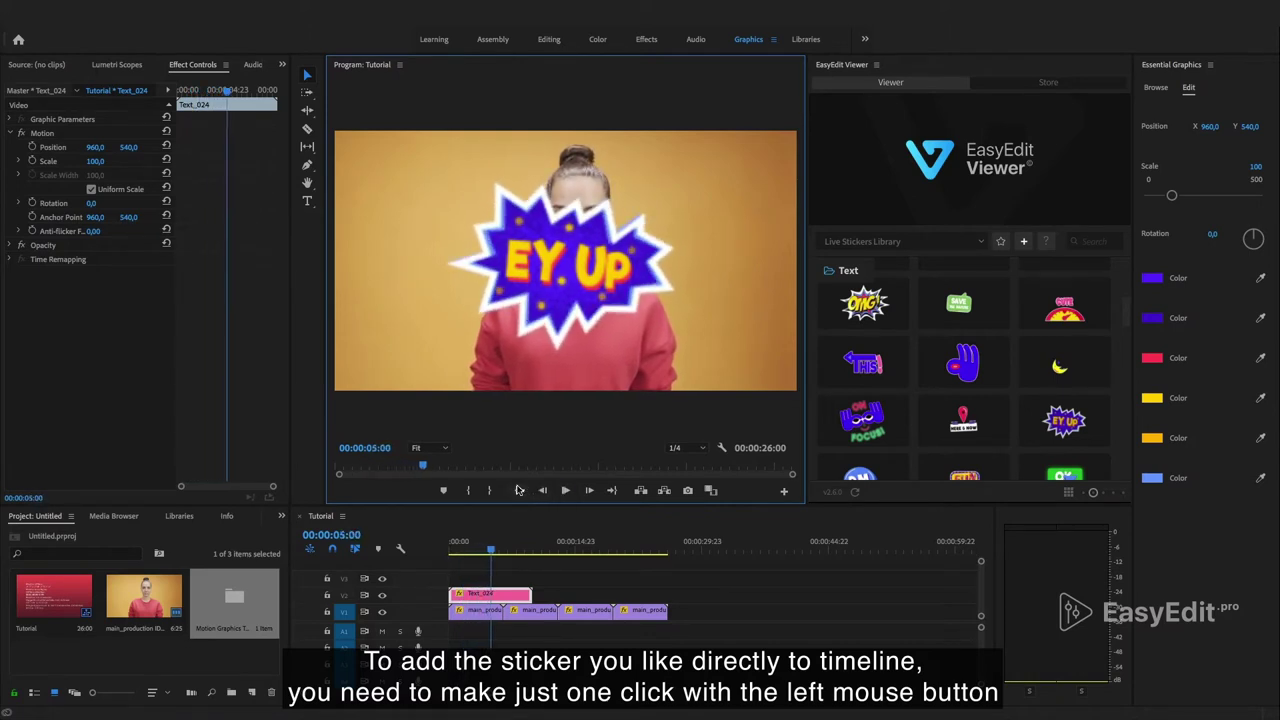
{"action": "left_click", "coordinate": [519, 490]}
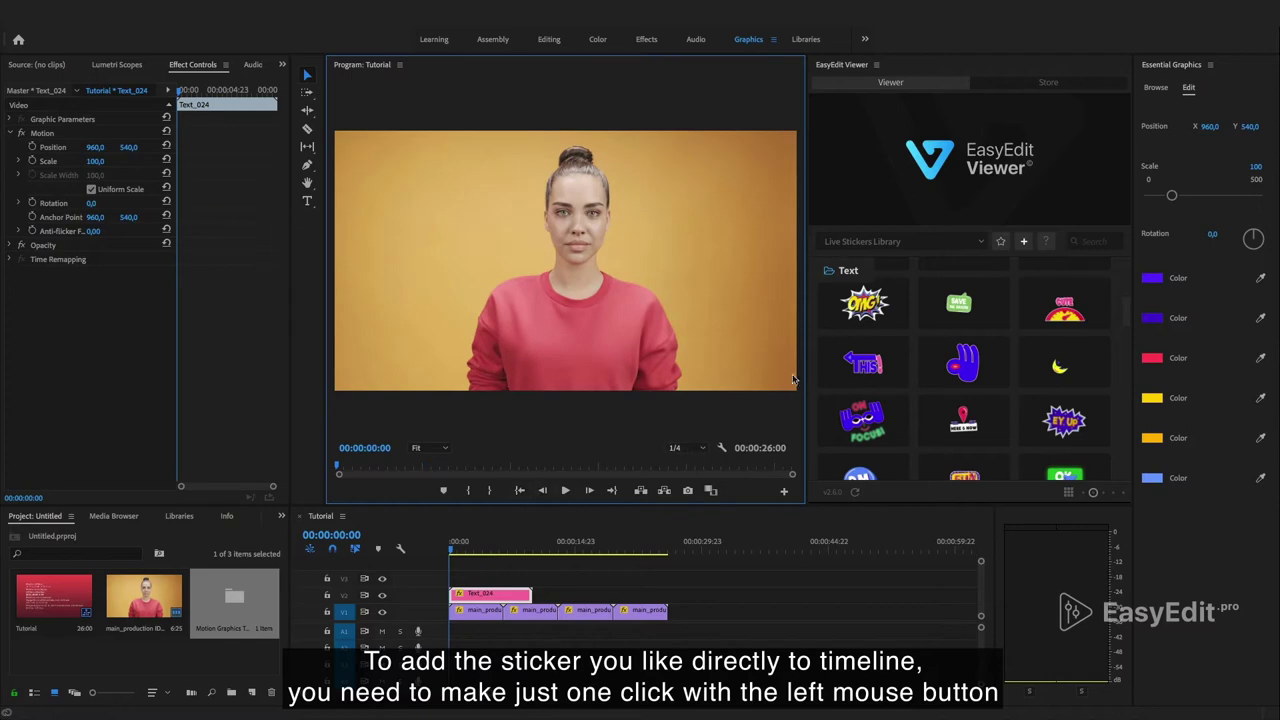
{"action": "left_click", "coordinate": [843, 272]}
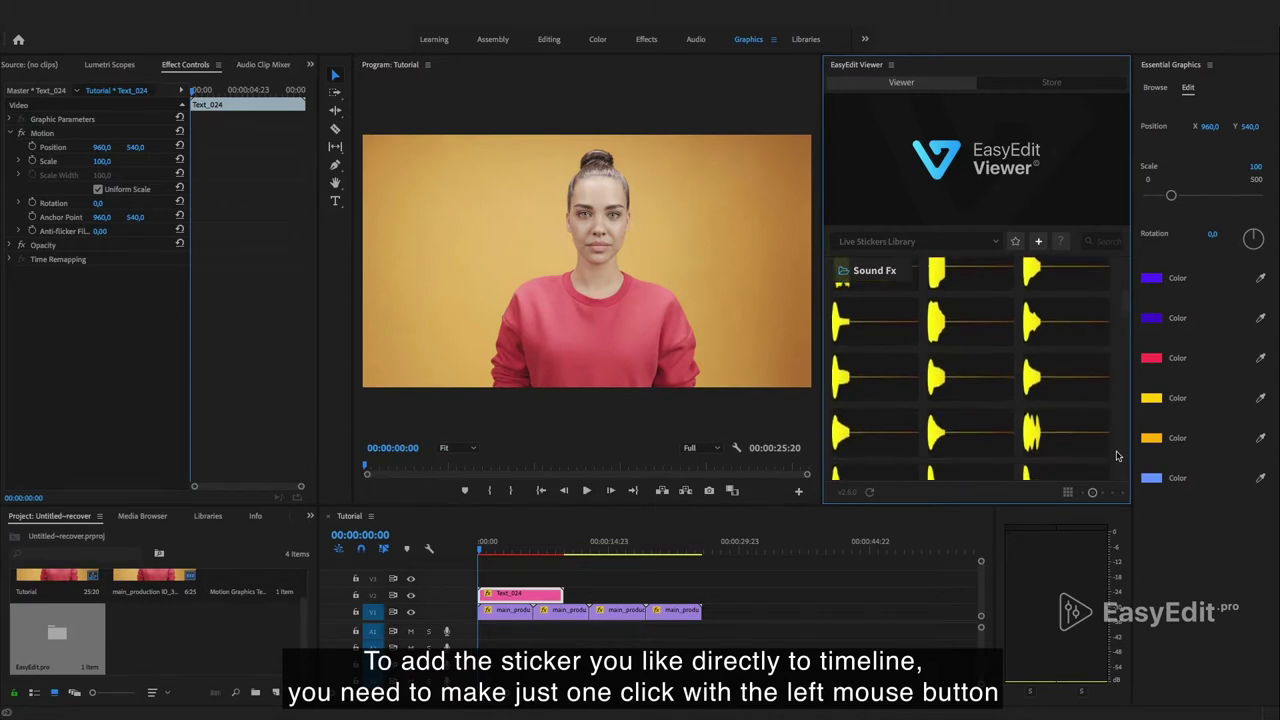
- Scroll through the Sound Fx stickers, previewing Sound Fx 045 along the way
{"action": "scroll", "coordinate": [1118, 456], "scroll_direction": "down", "scroll_amount": 2}
{"action": "mouse_move", "coordinate": [1104, 459]}
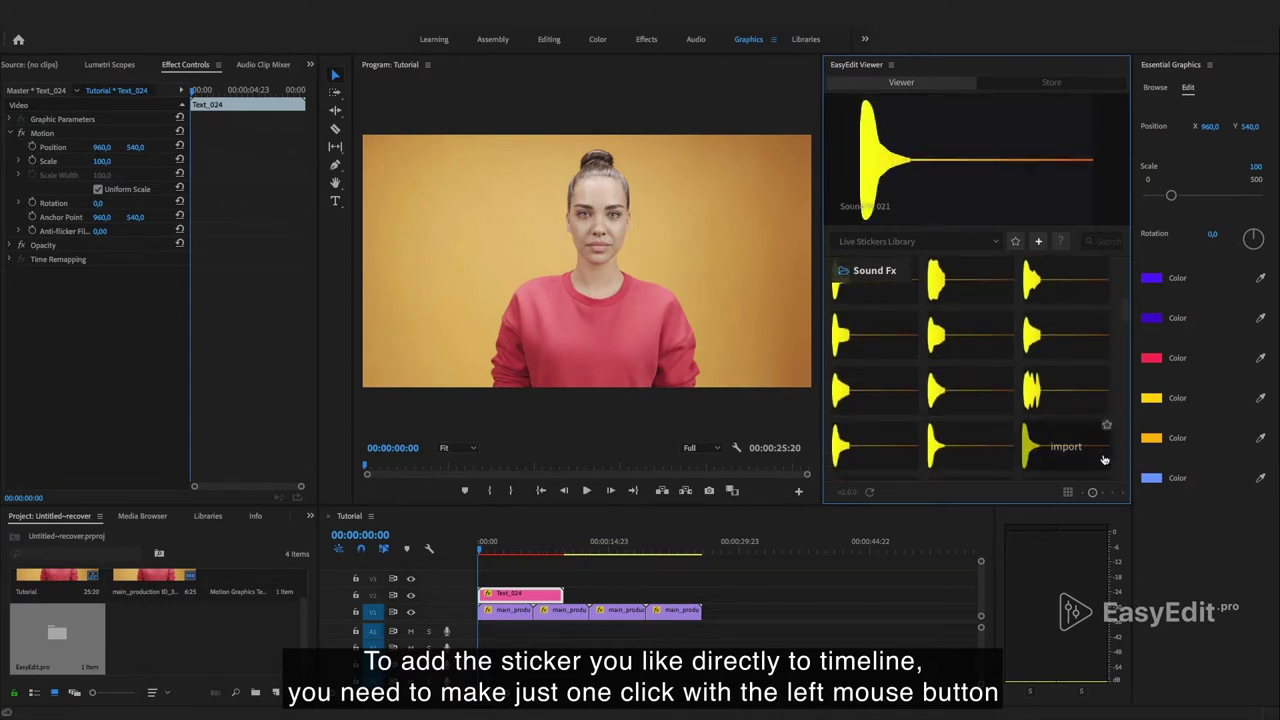
{"action": "scroll", "coordinate": [1115, 457], "scroll_direction": "down", "scroll_amount": 5}
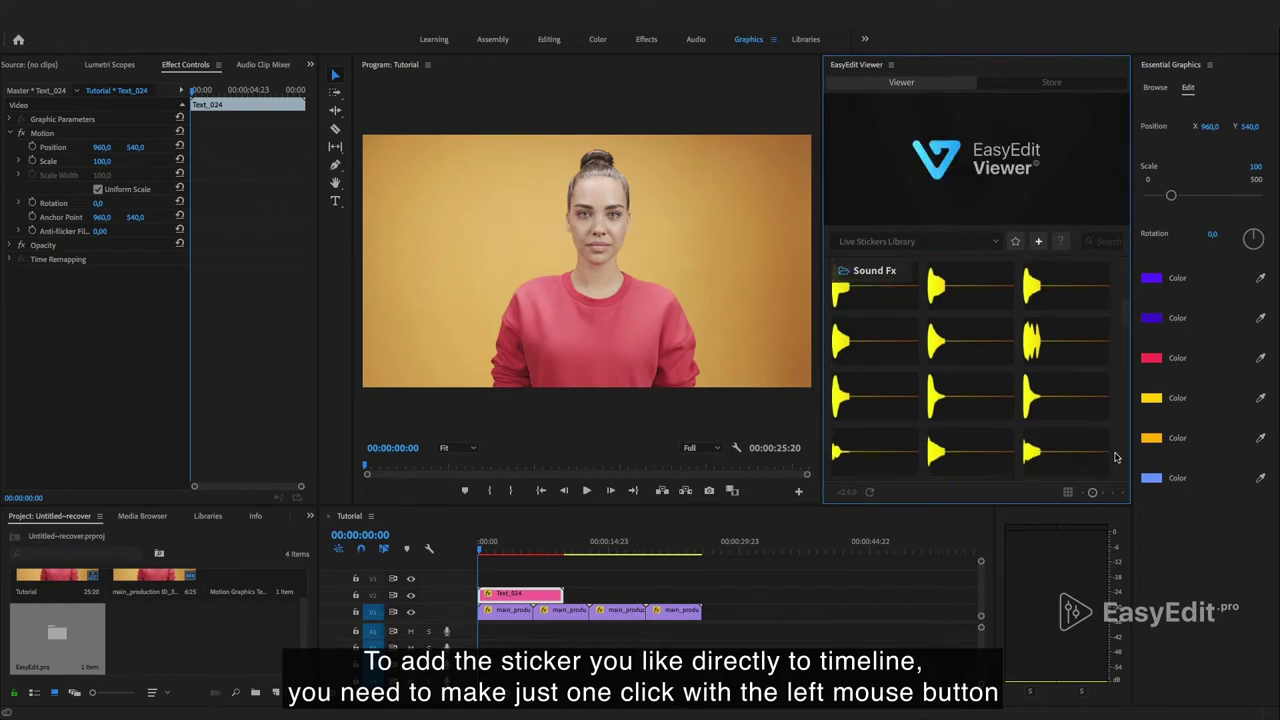
{"action": "scroll", "coordinate": [1116, 457], "scroll_direction": "down", "scroll_amount": 3}
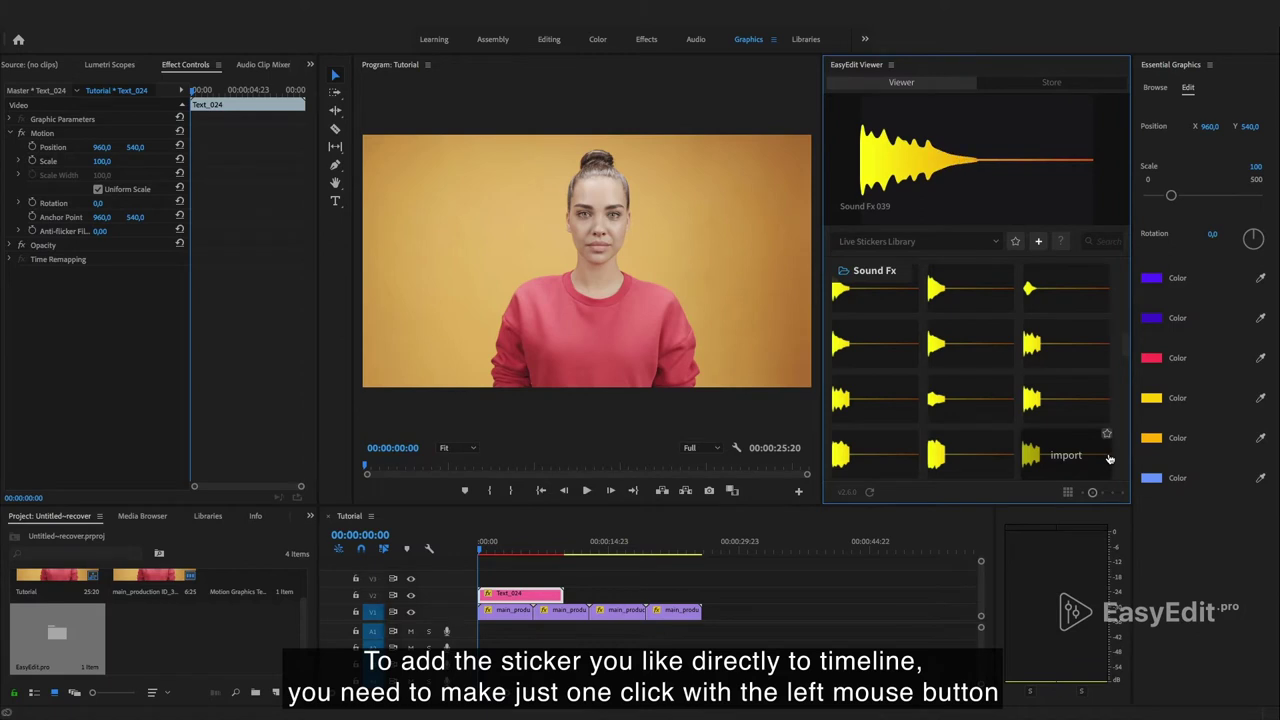
{"action": "scroll", "coordinate": [1114, 458], "scroll_direction": "down", "scroll_amount": 3}
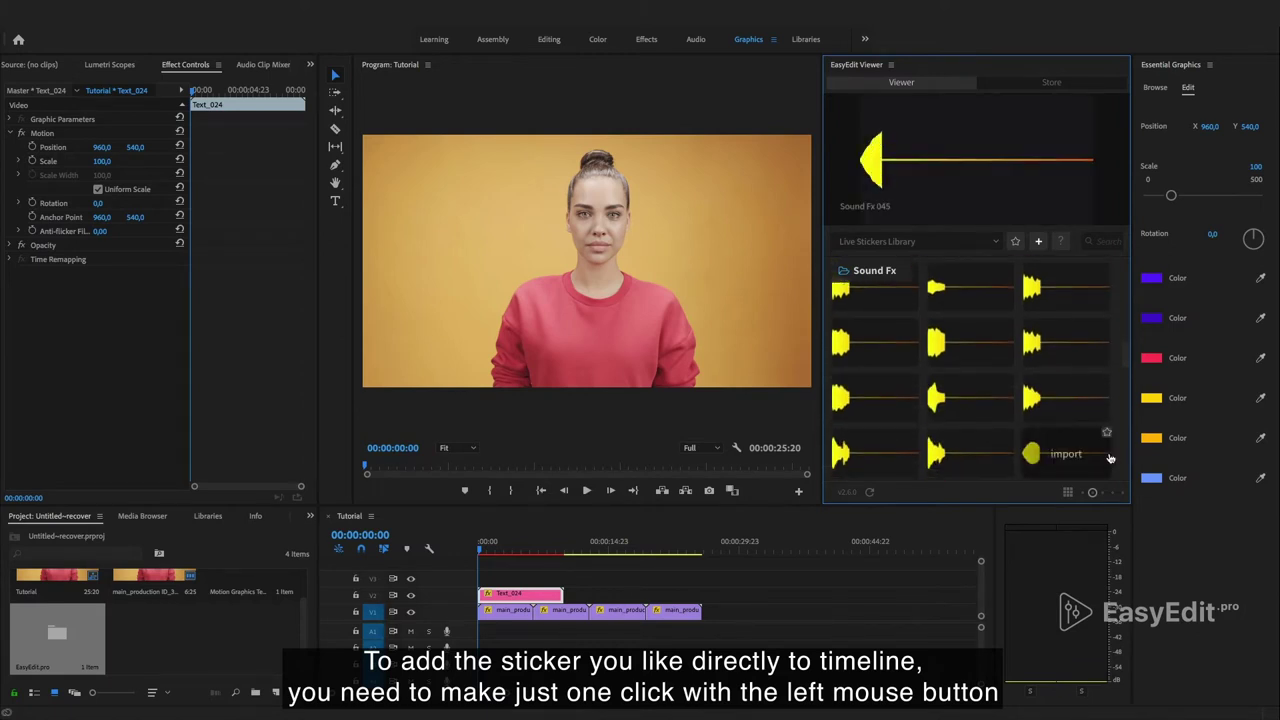
{"action": "left_click", "coordinate": [1109, 457]}
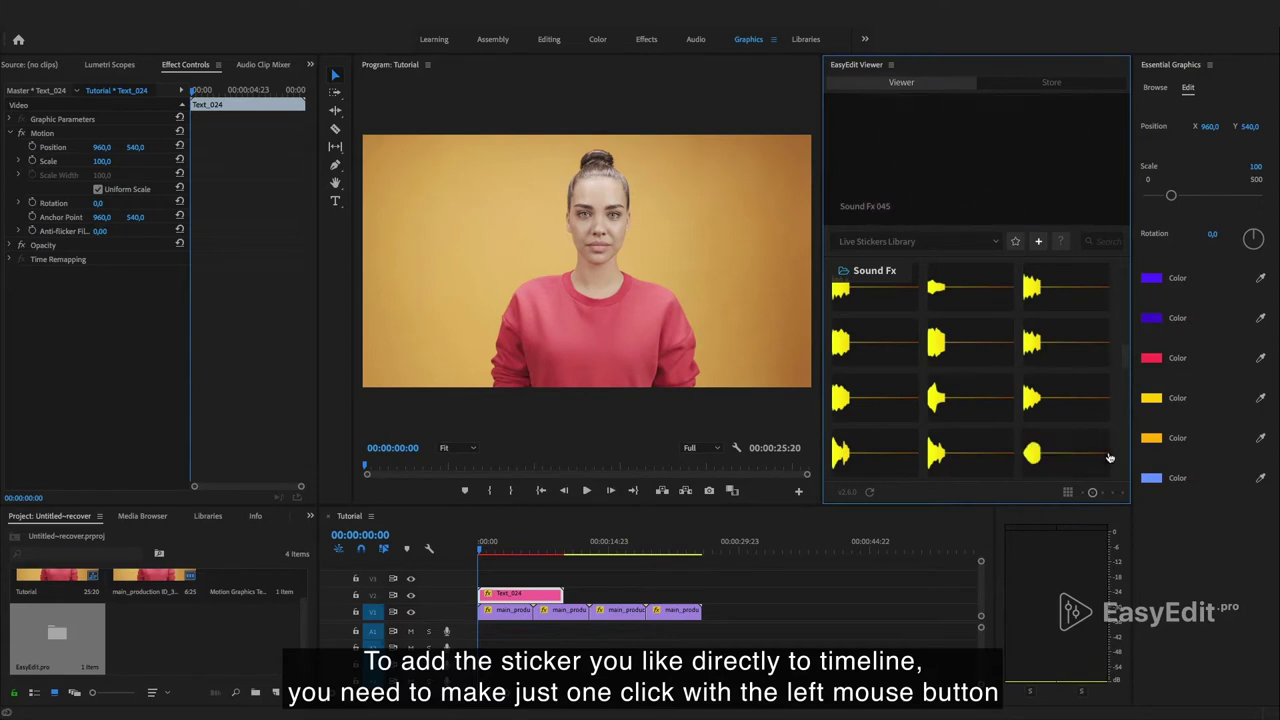
{"action": "scroll", "coordinate": [1113, 457], "scroll_direction": "down", "scroll_amount": 2}
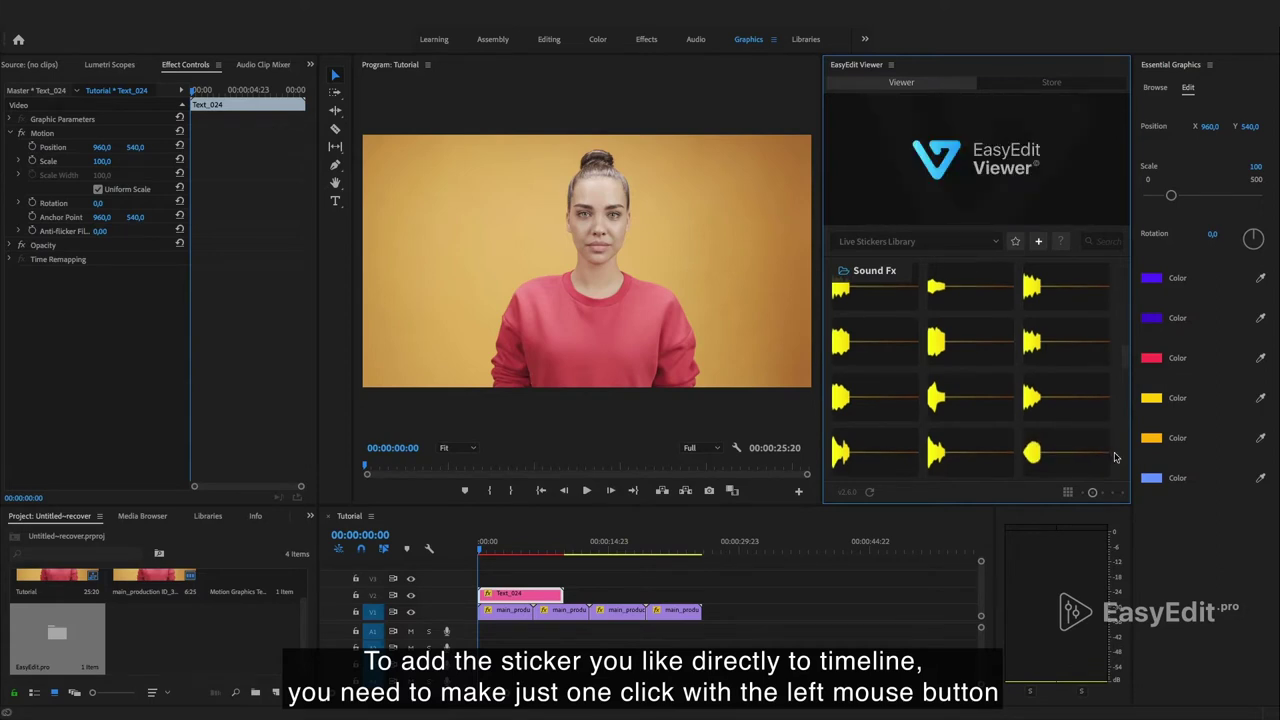
{"action": "scroll", "coordinate": [1115, 457], "scroll_direction": "down", "scroll_amount": 2}
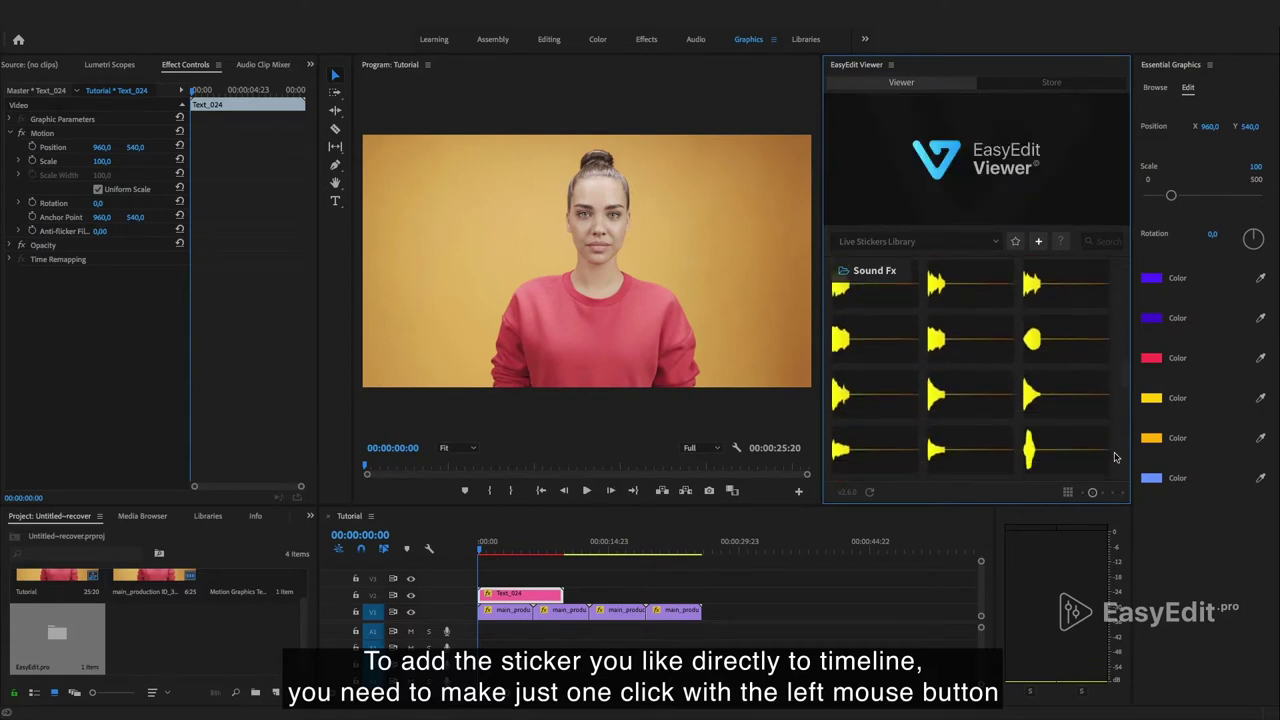
{"action": "scroll", "coordinate": [1115, 457], "scroll_direction": "down", "scroll_amount": 2}
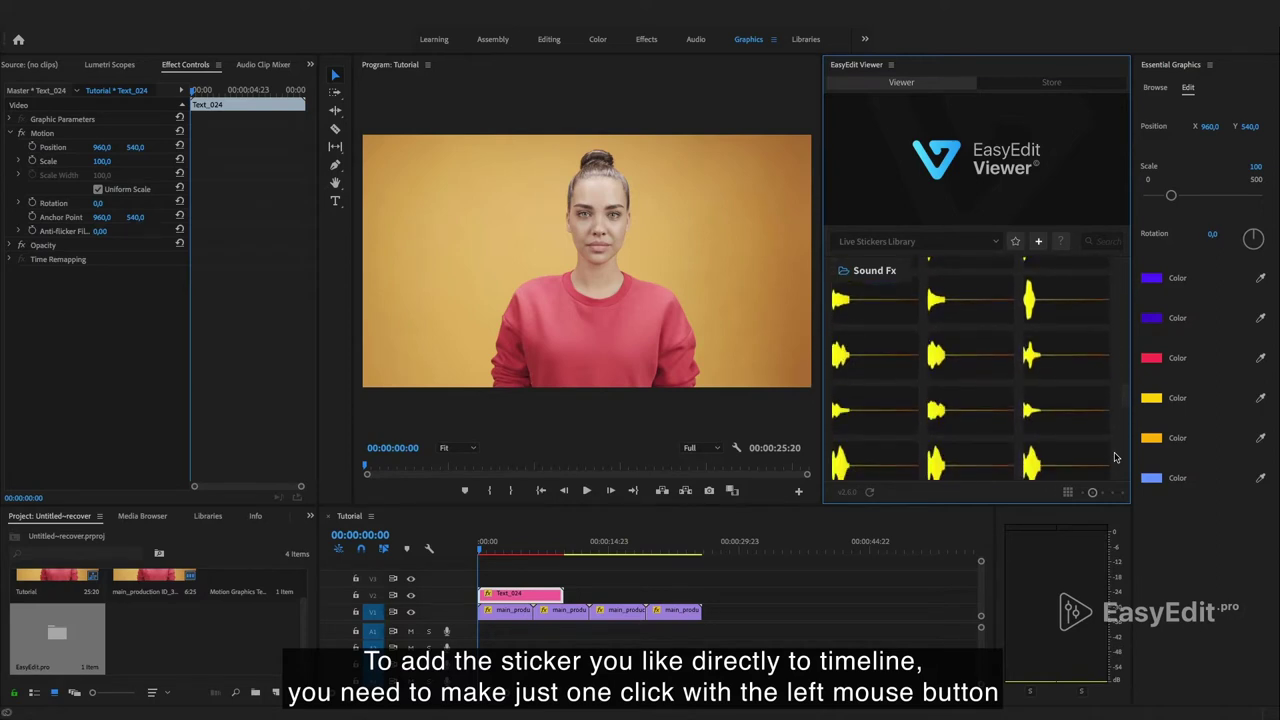
{"action": "scroll", "coordinate": [1113, 459], "scroll_direction": "down", "scroll_amount": 1}
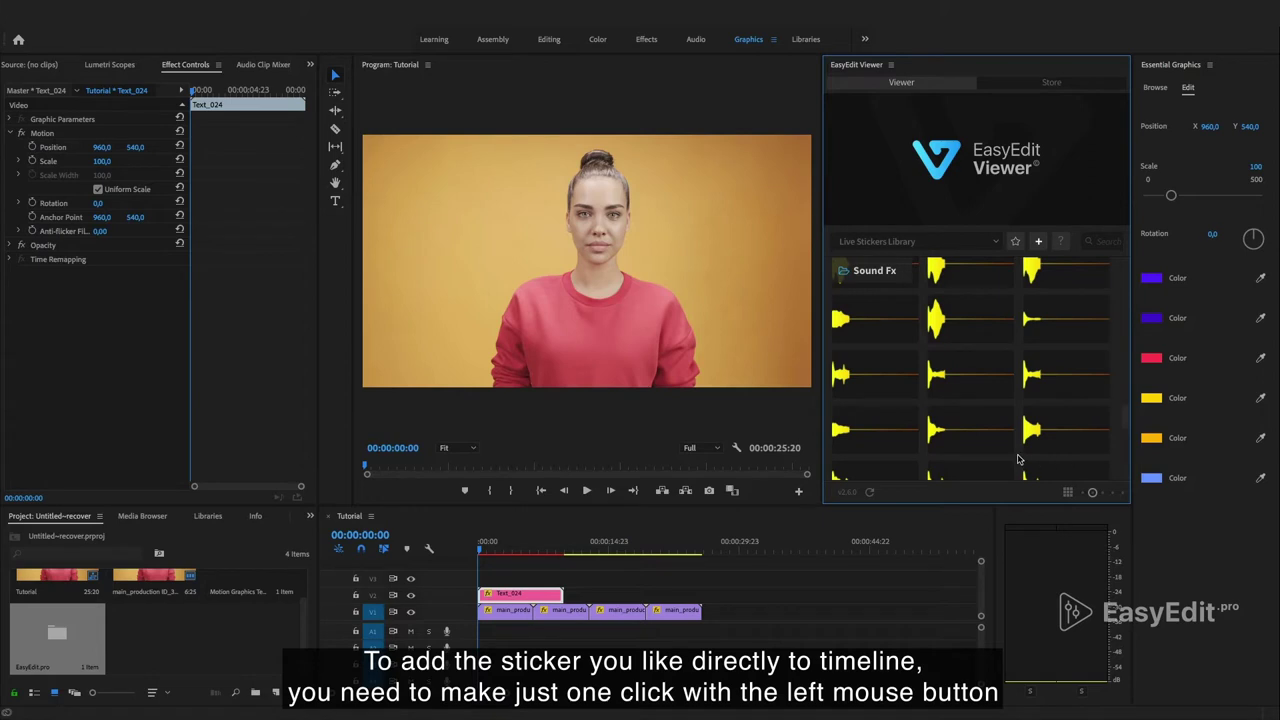
{"action": "mouse_move", "coordinate": [987, 455]}
- Add the Sound FX 074 effect to A1 and play the sequence from the start
{"action": "left_click", "coordinate": [990, 455]}
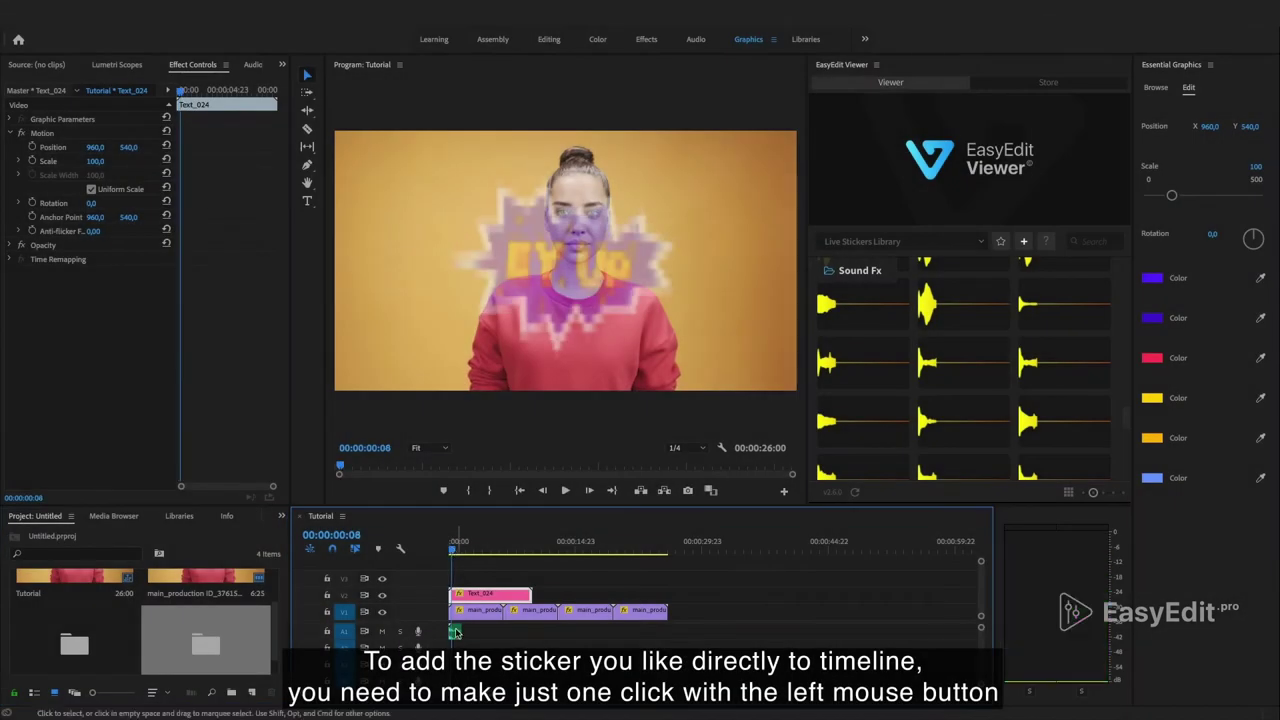
{"action": "left_click", "coordinate": [458, 631]}
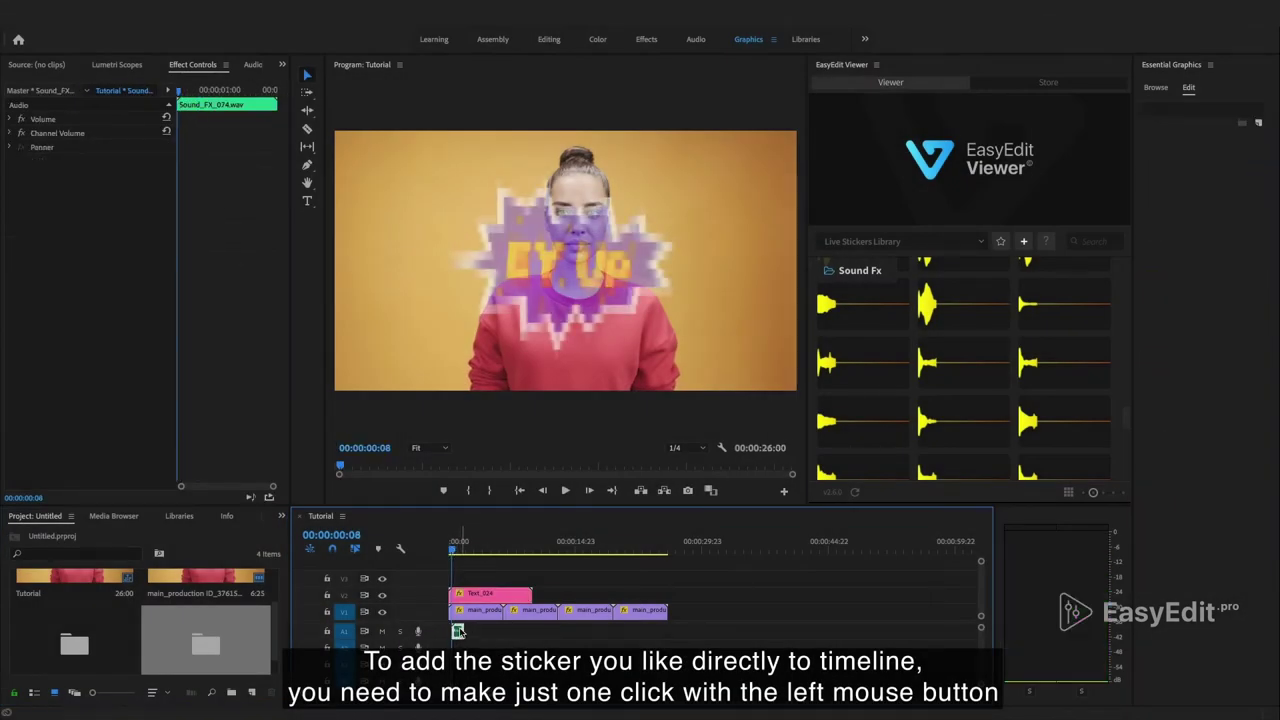
{"action": "left_click", "coordinate": [519, 490]}
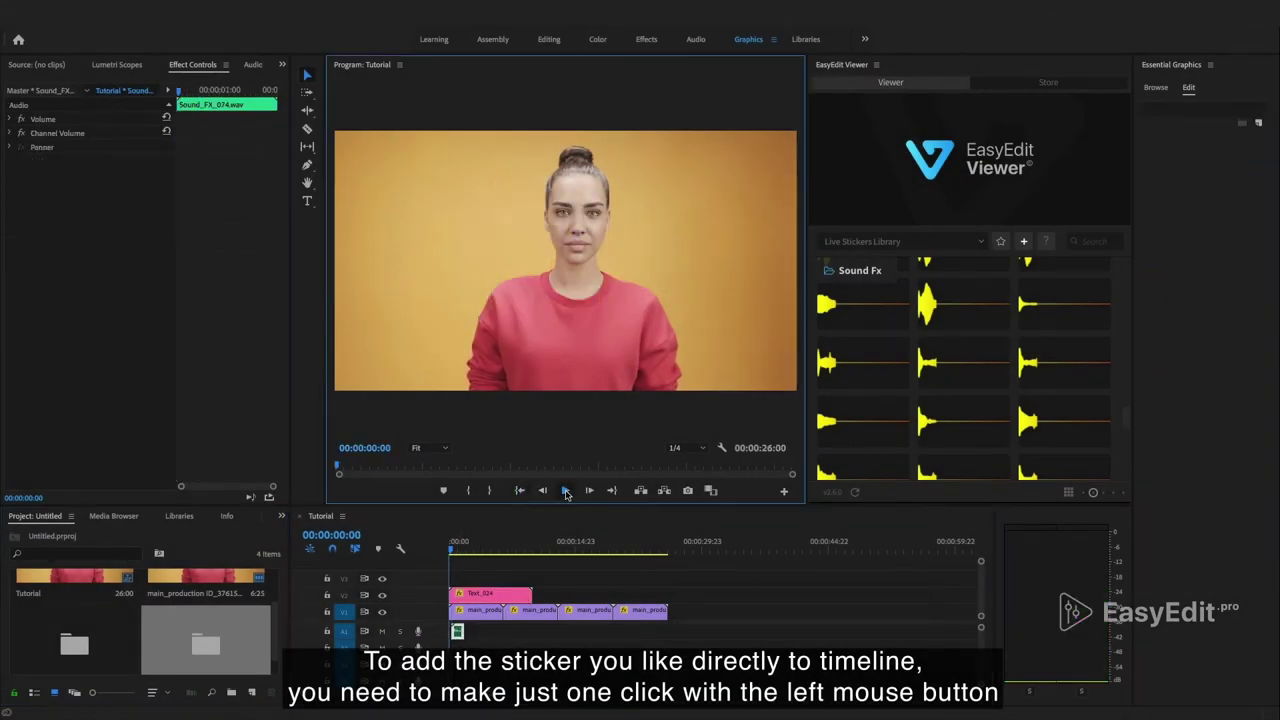
{"action": "left_click", "coordinate": [565, 491]}
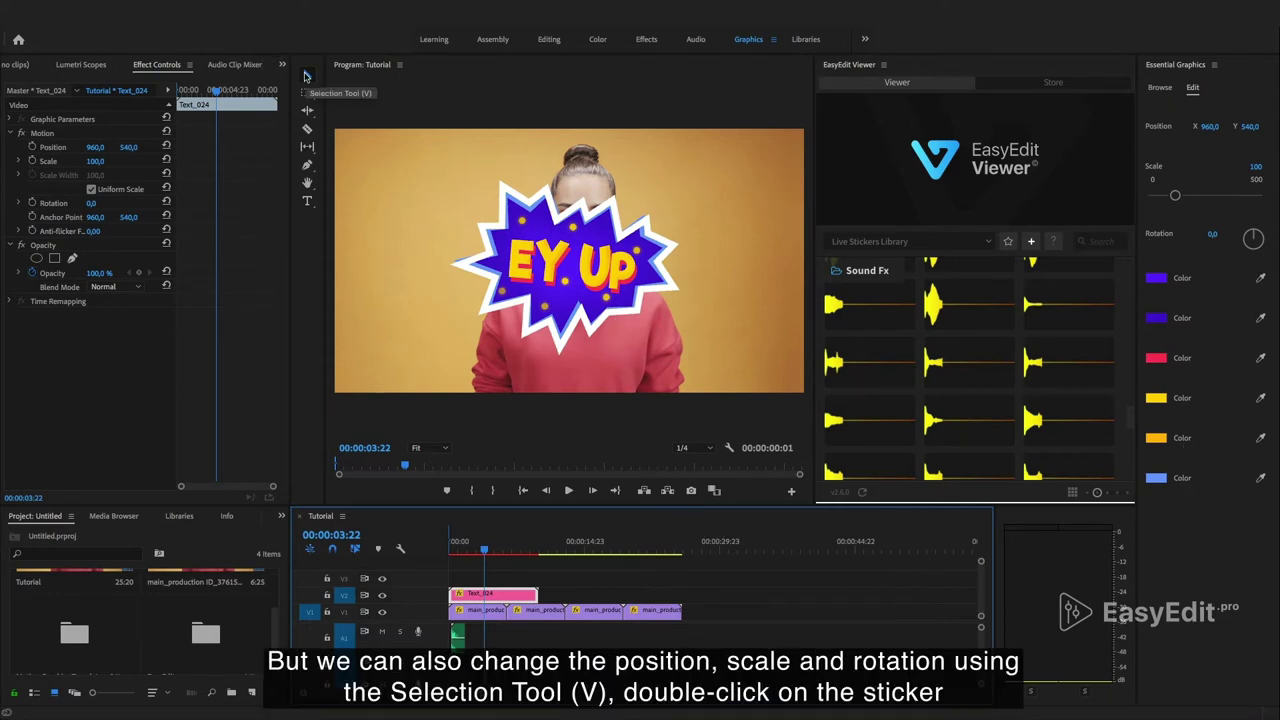
- Move the EY UP sticker beside the woman's head at 1542, 368, scale 69, rotated 13°
{"action": "left_click", "coordinate": [306, 76]}
{"action": "left_click", "coordinate": [540, 257]}
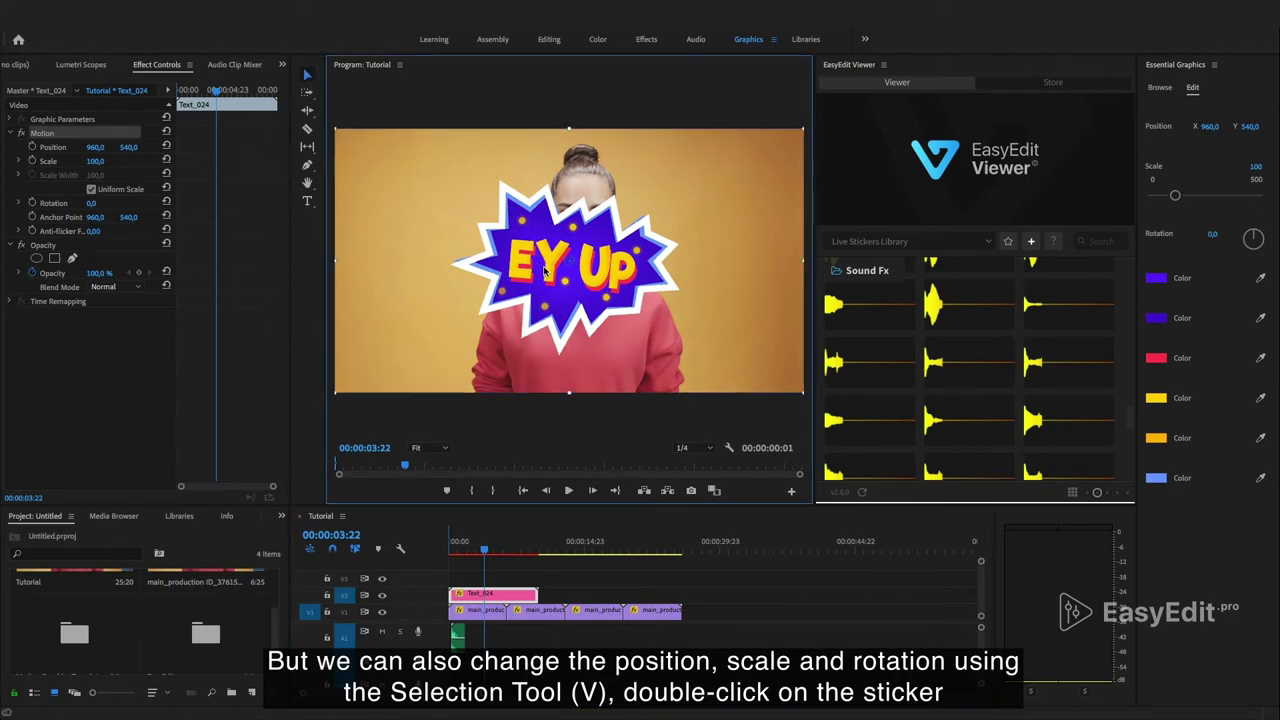
{"action": "left_click_drag", "start_coordinate": [545, 270], "coordinate": [665, 216]}
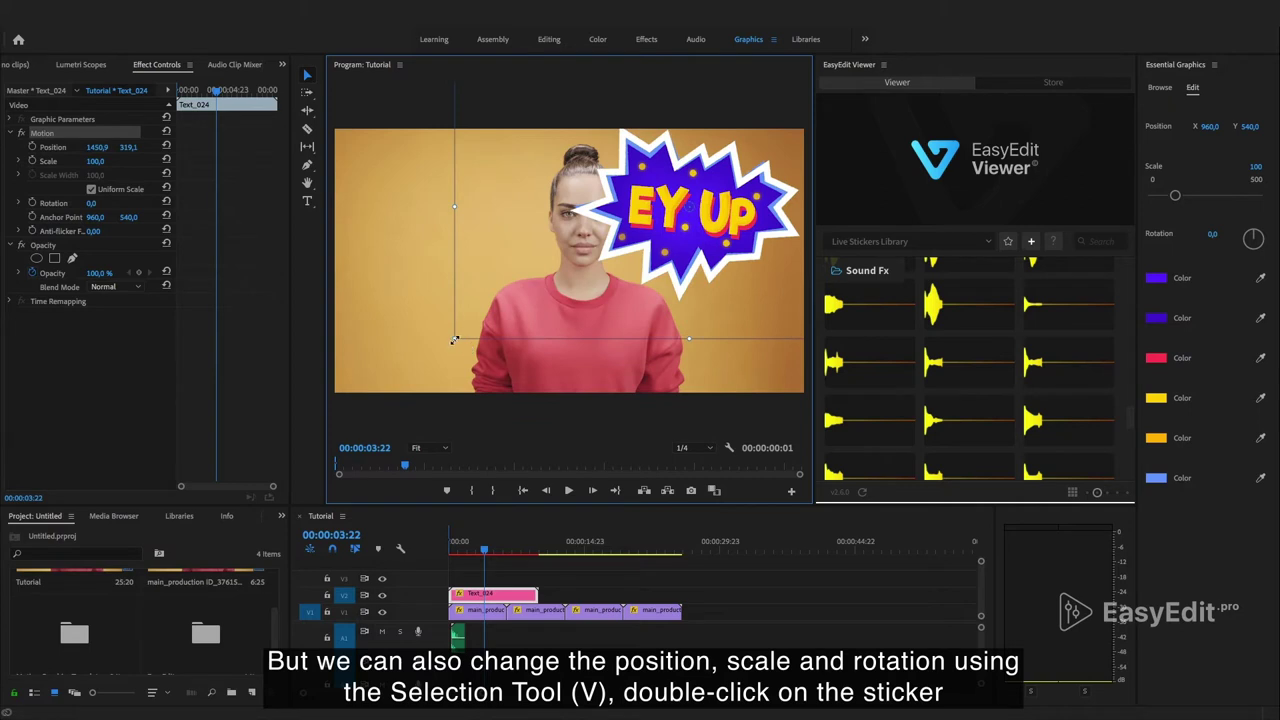
{"action": "left_click_drag", "start_coordinate": [454, 340], "coordinate": [568, 272]}
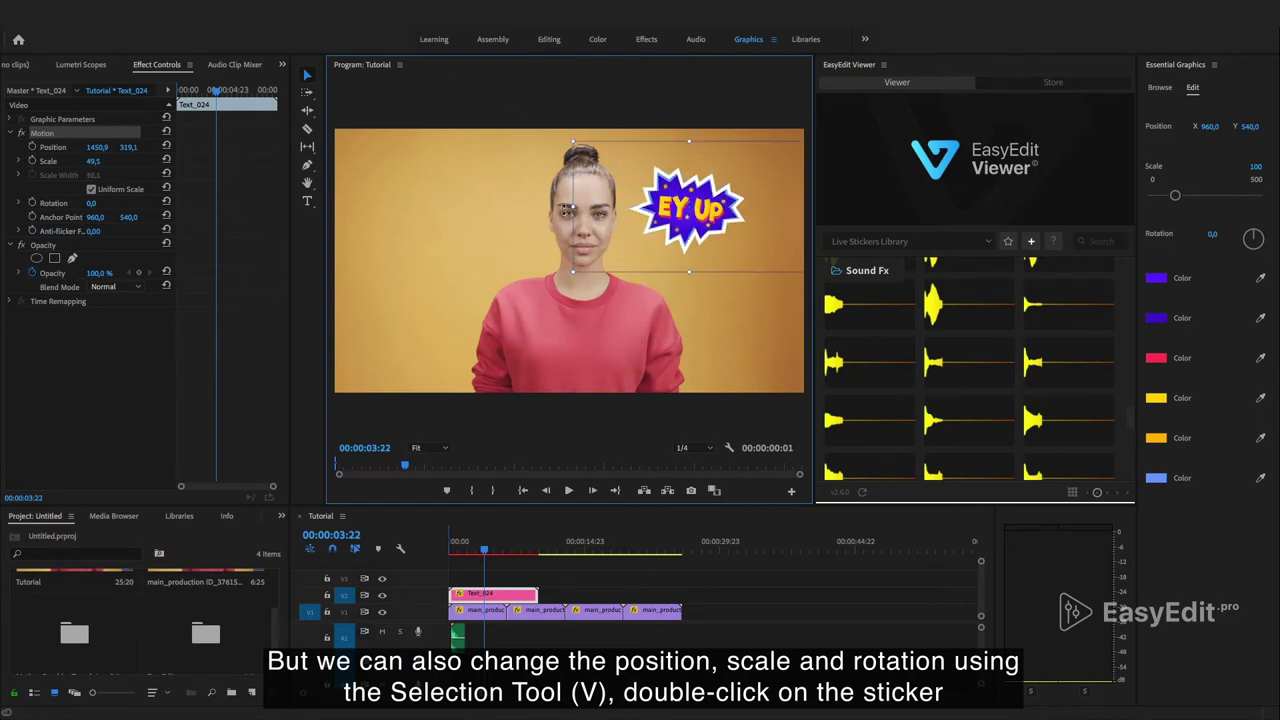
{"action": "left_click_drag", "start_coordinate": [566, 210], "coordinate": [574, 214]}
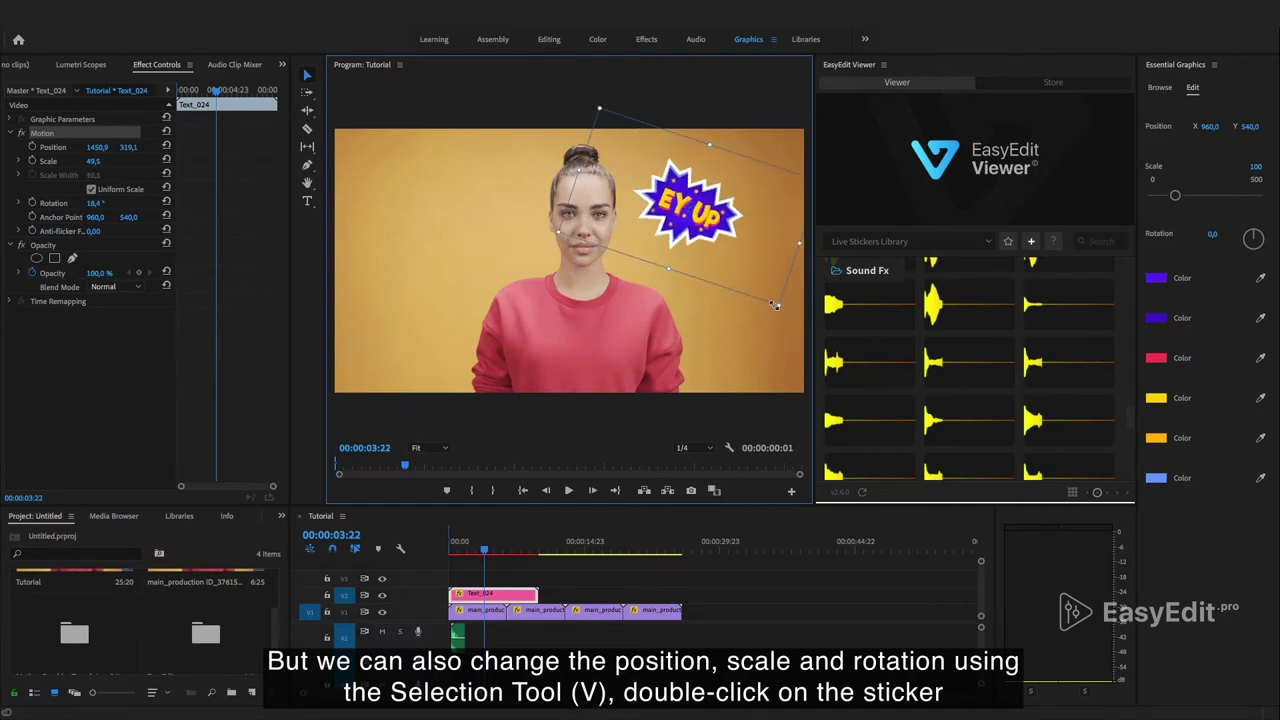
{"action": "left_click_drag", "start_coordinate": [775, 305], "coordinate": [730, 244]}
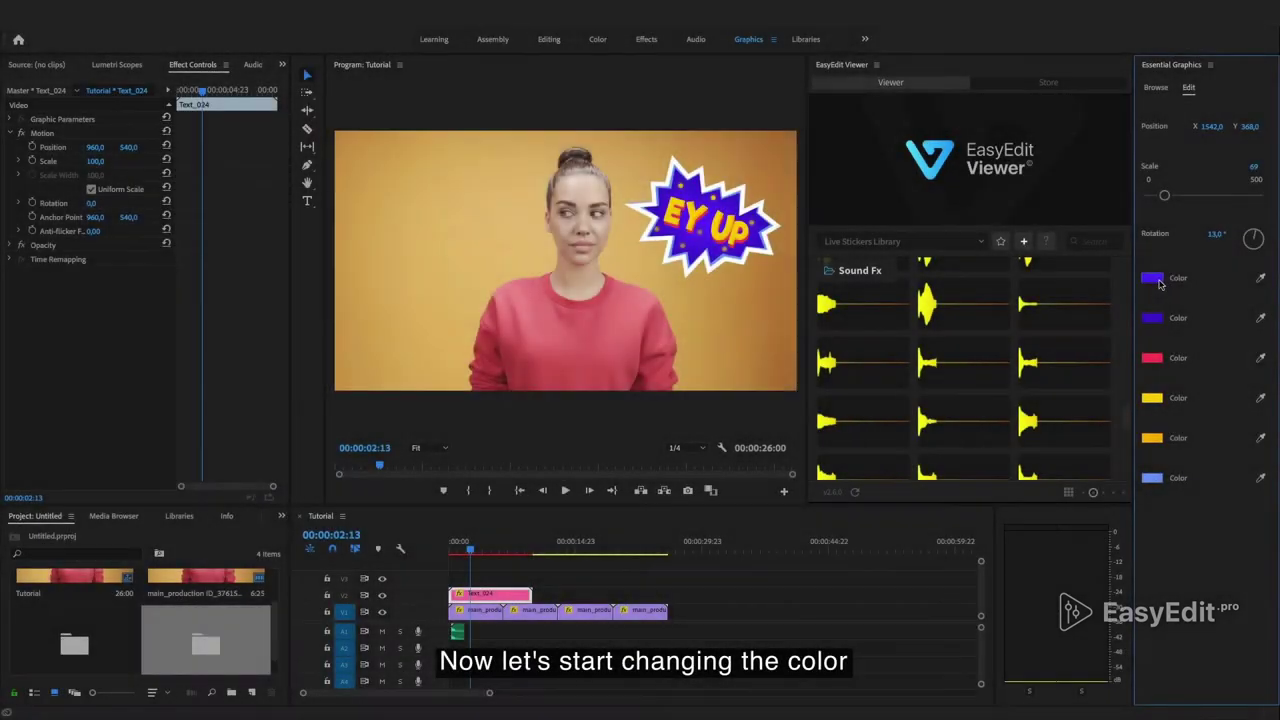
- Recolour the EY UP sticker's first colours to magenta and dark purple, and its red to cyan 00D2FF
{"action": "left_click_drag", "start_coordinate": [752, 150], "coordinate": [986, 332]}
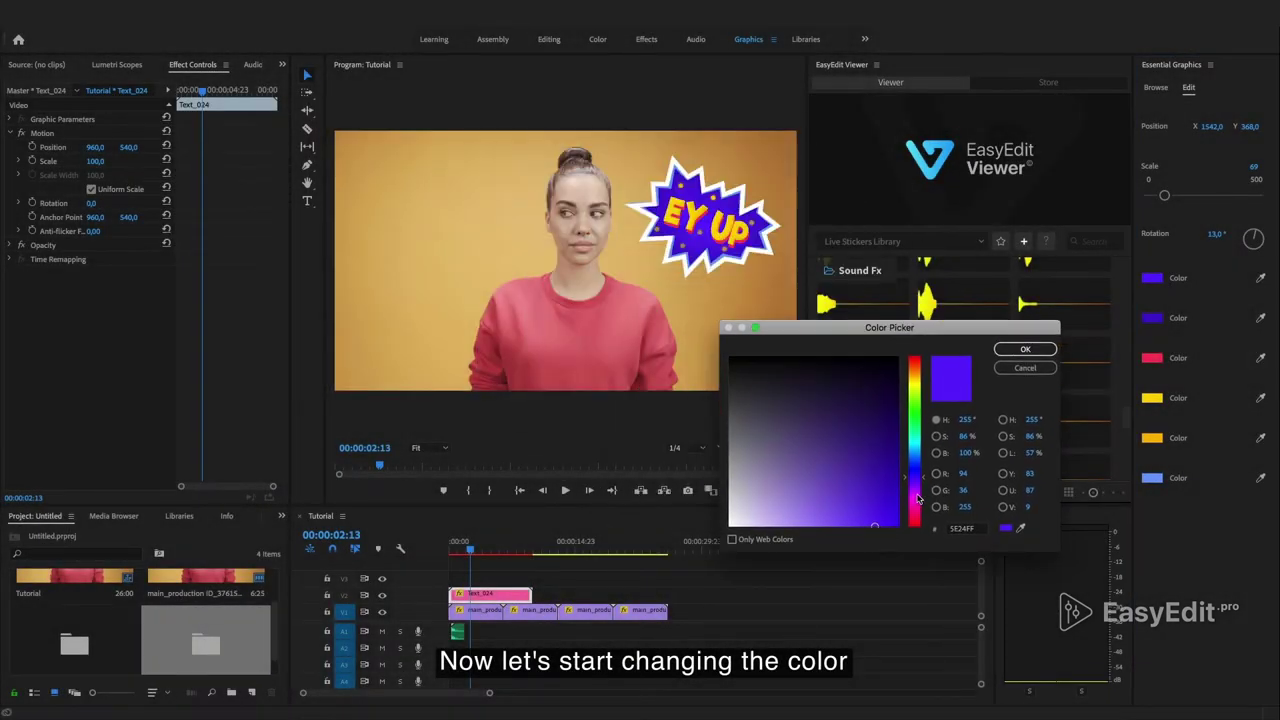
{"action": "left_click", "coordinate": [918, 498]}
{"action": "left_click", "coordinate": [881, 477]}
{"action": "left_click", "coordinate": [1025, 350]}
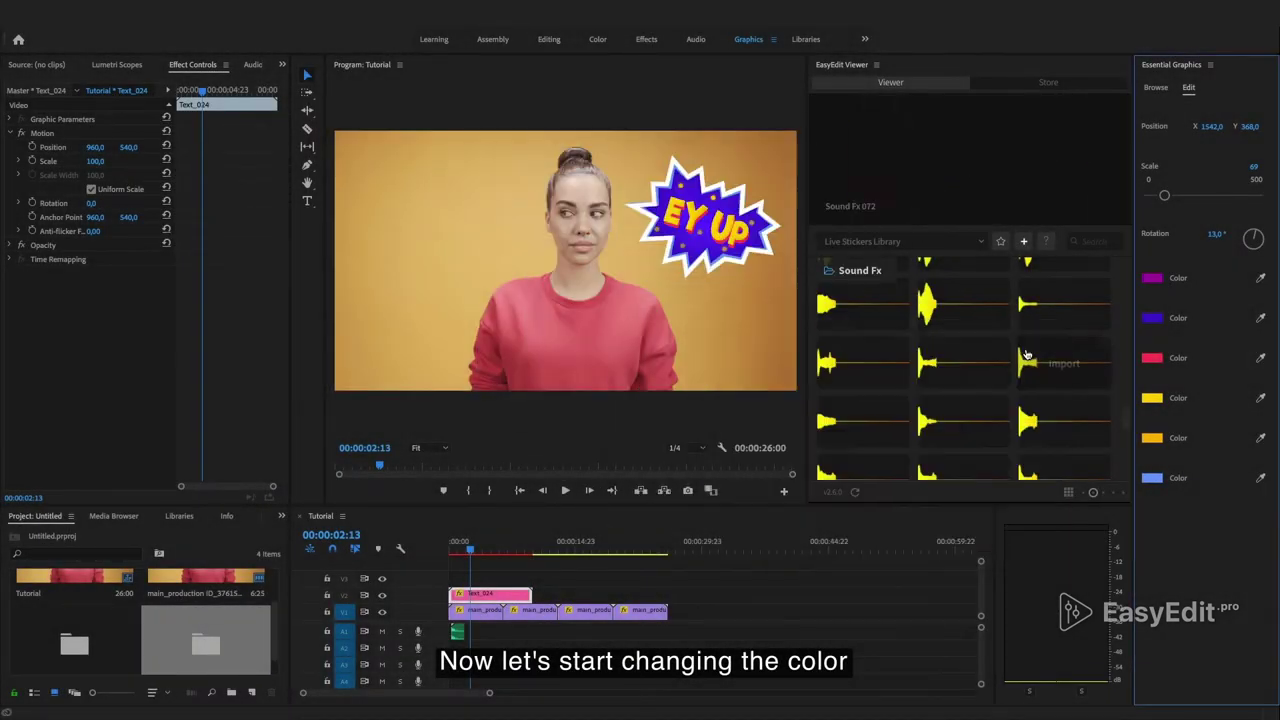
{"action": "left_click", "coordinate": [1153, 318]}
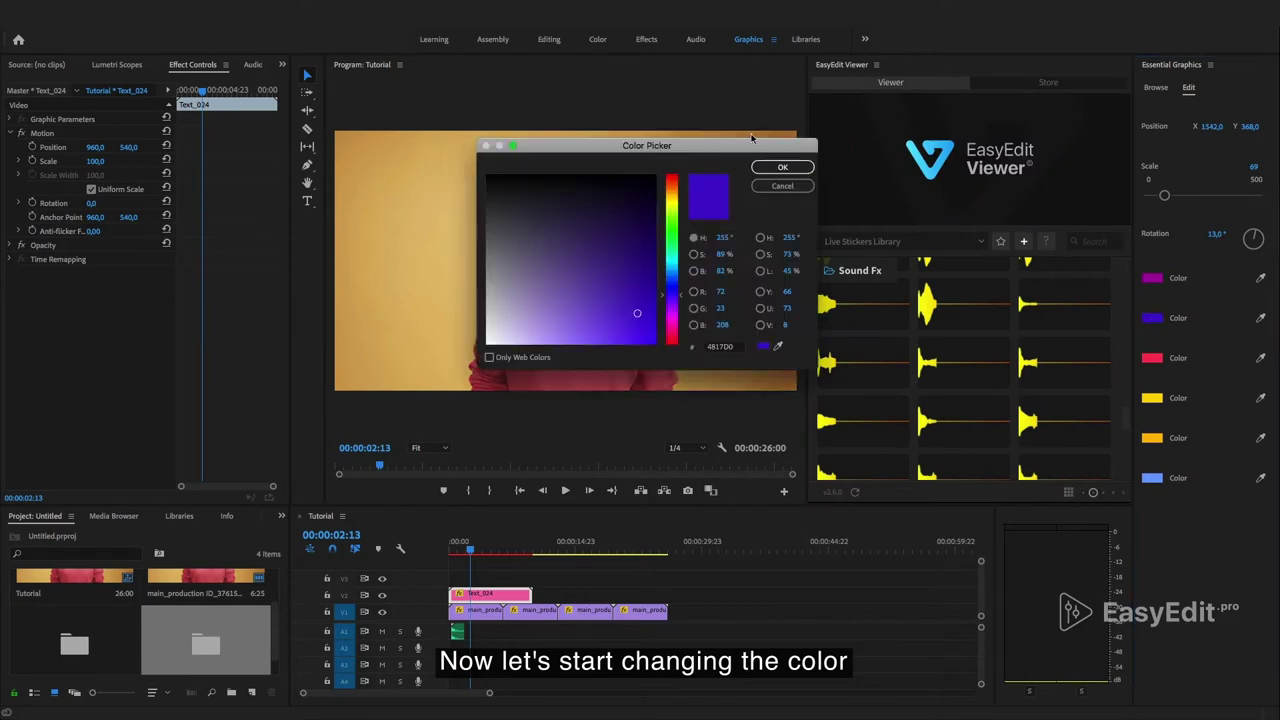
{"action": "left_click", "coordinate": [968, 428]}
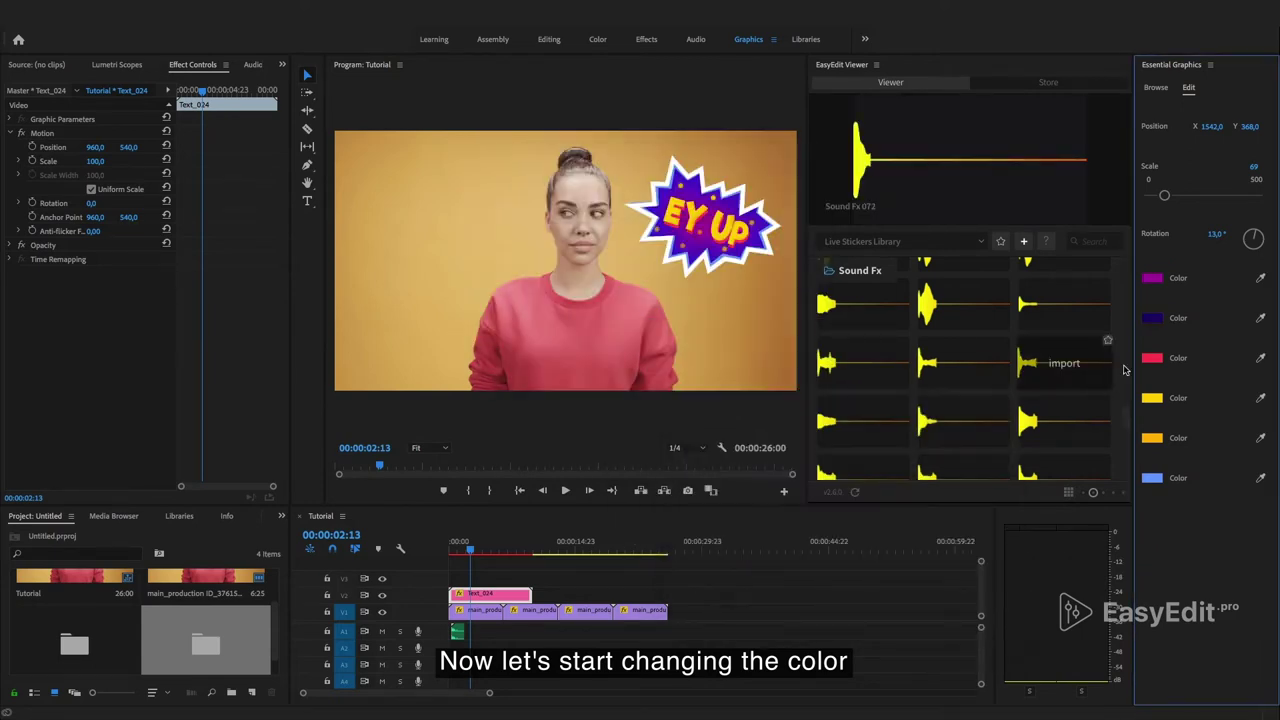
{"action": "left_click", "coordinate": [1153, 358]}
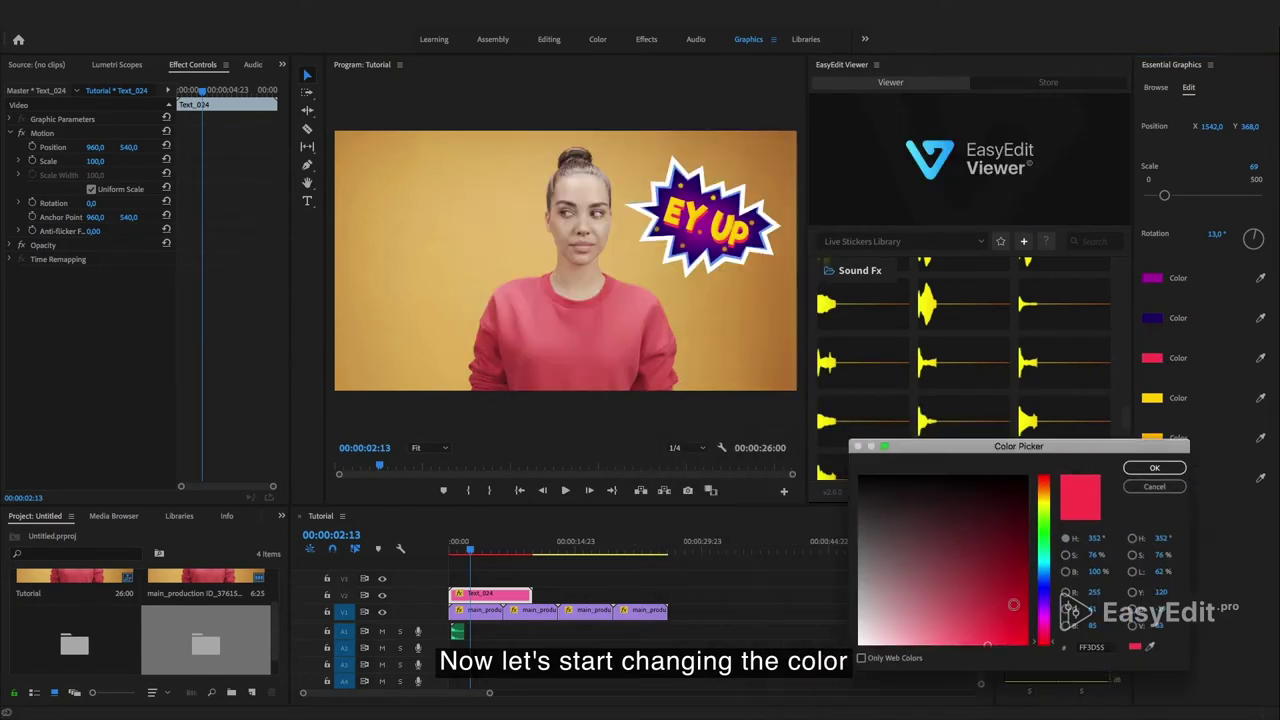
{"action": "left_click", "coordinate": [1046, 560]}
{"action": "left_click", "coordinate": [1048, 566]}
{"action": "left_click", "coordinate": [1027, 648]}
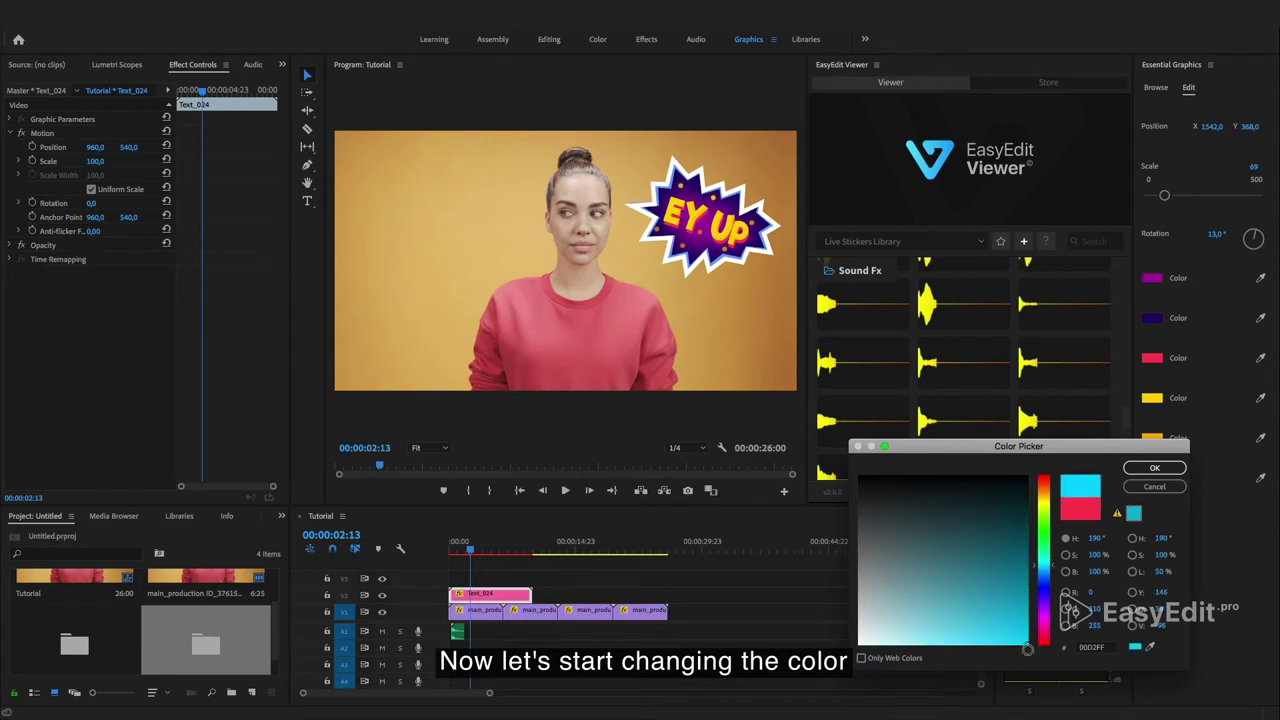
{"action": "left_click", "coordinate": [1138, 470]}
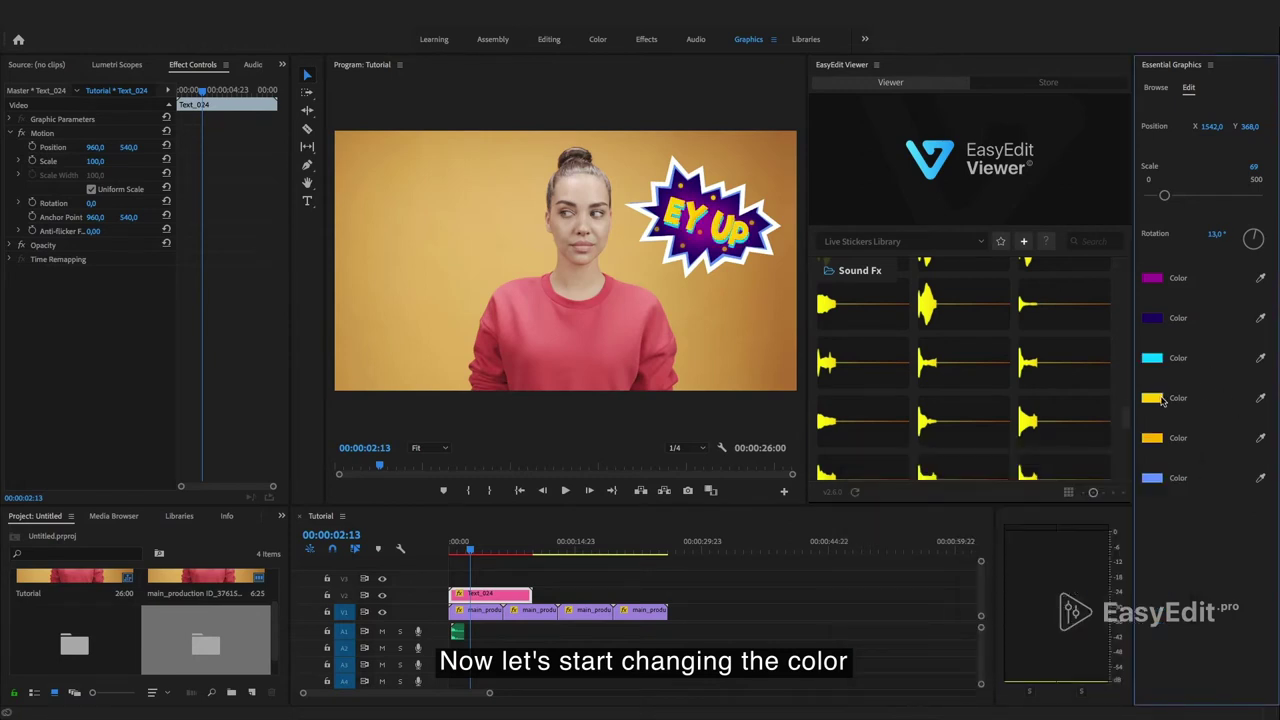
- Change the sticker's yellow to green, orange to white, and light blue to a deeper red
{"action": "left_click", "coordinate": [1152, 397]}
{"action": "left_click_drag", "start_coordinate": [574, 137], "coordinate": [689, 433]}
{"action": "left_click", "coordinate": [783, 530]}
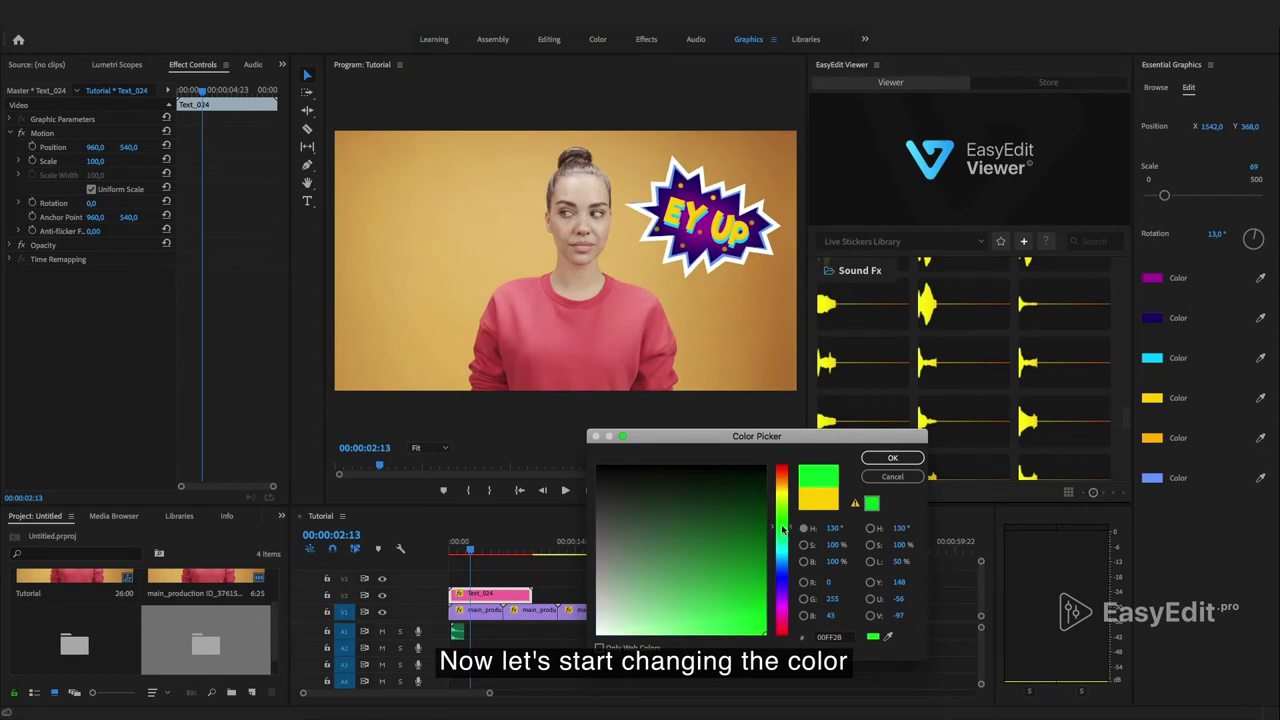
{"action": "left_click", "coordinate": [892, 456]}
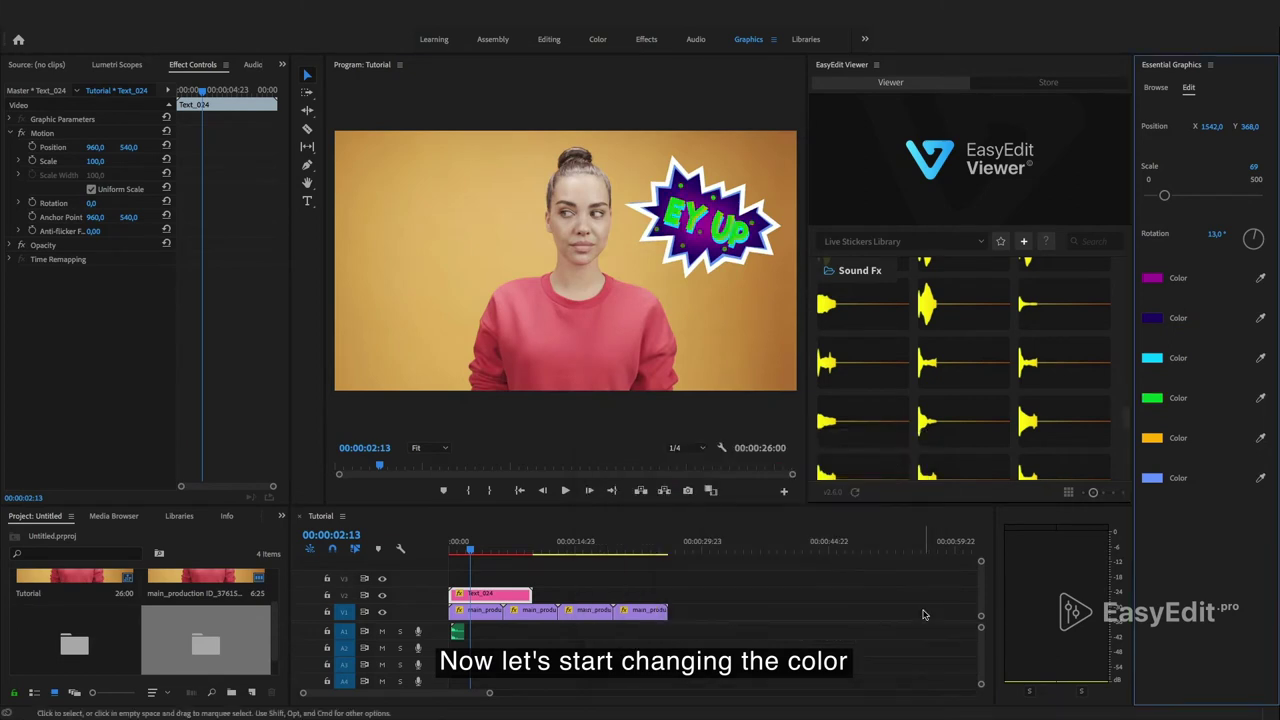
{"action": "left_click", "coordinate": [1152, 438]}
{"action": "left_click_drag", "start_coordinate": [693, 134], "coordinate": [1017, 461]}
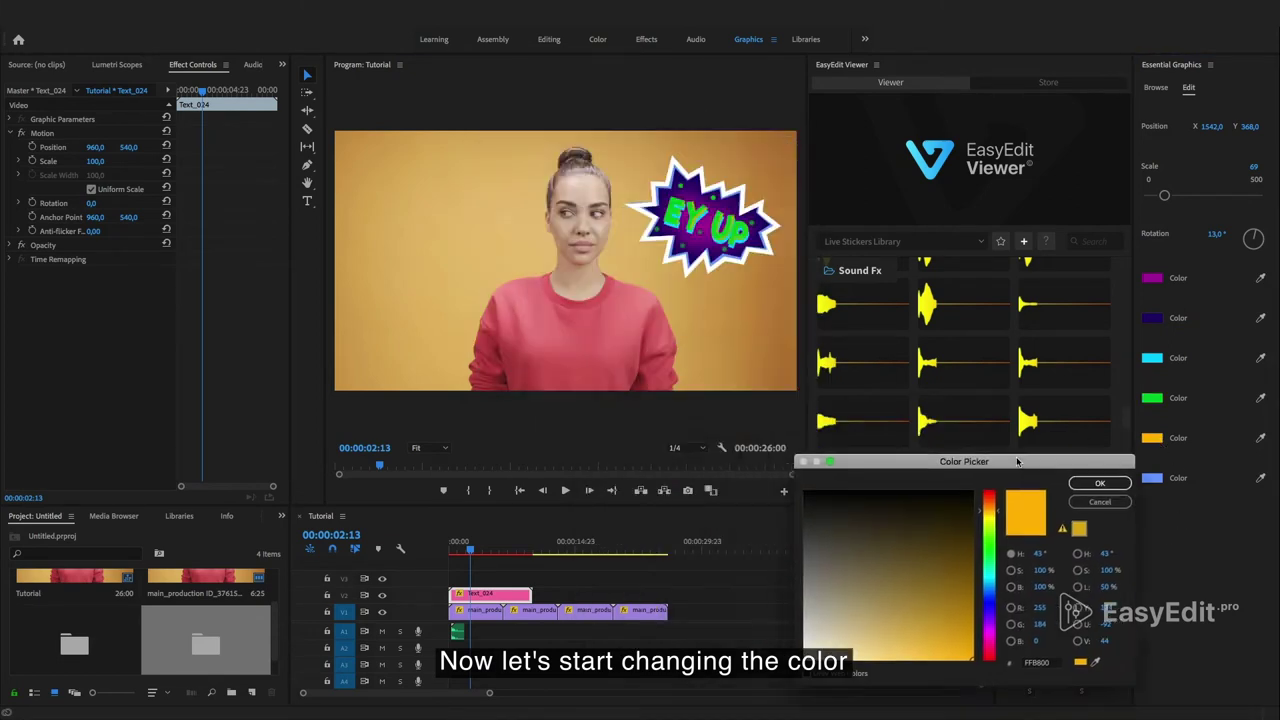
{"action": "left_click", "coordinate": [1098, 485]}
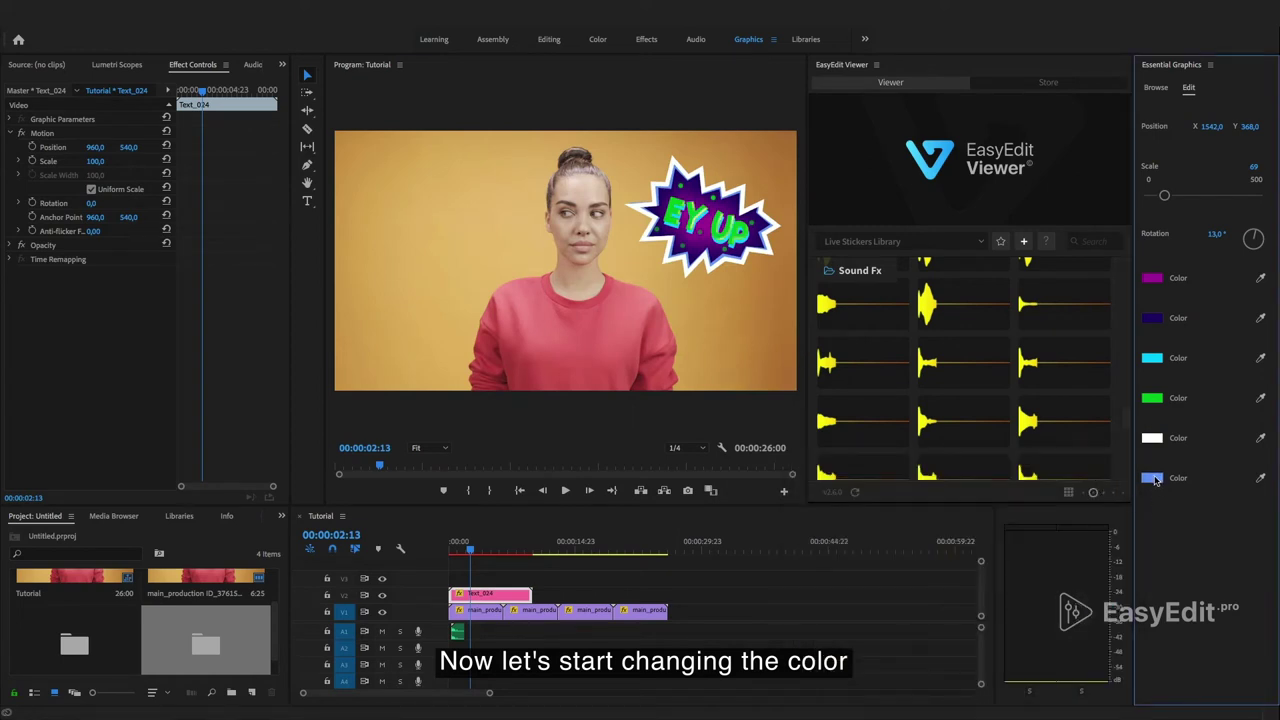
{"action": "left_click", "coordinate": [1152, 477]}
{"action": "left_click_drag", "start_coordinate": [726, 142], "coordinate": [660, 345]}
{"action": "left_click_drag", "start_coordinate": [588, 386], "coordinate": [590, 382]}
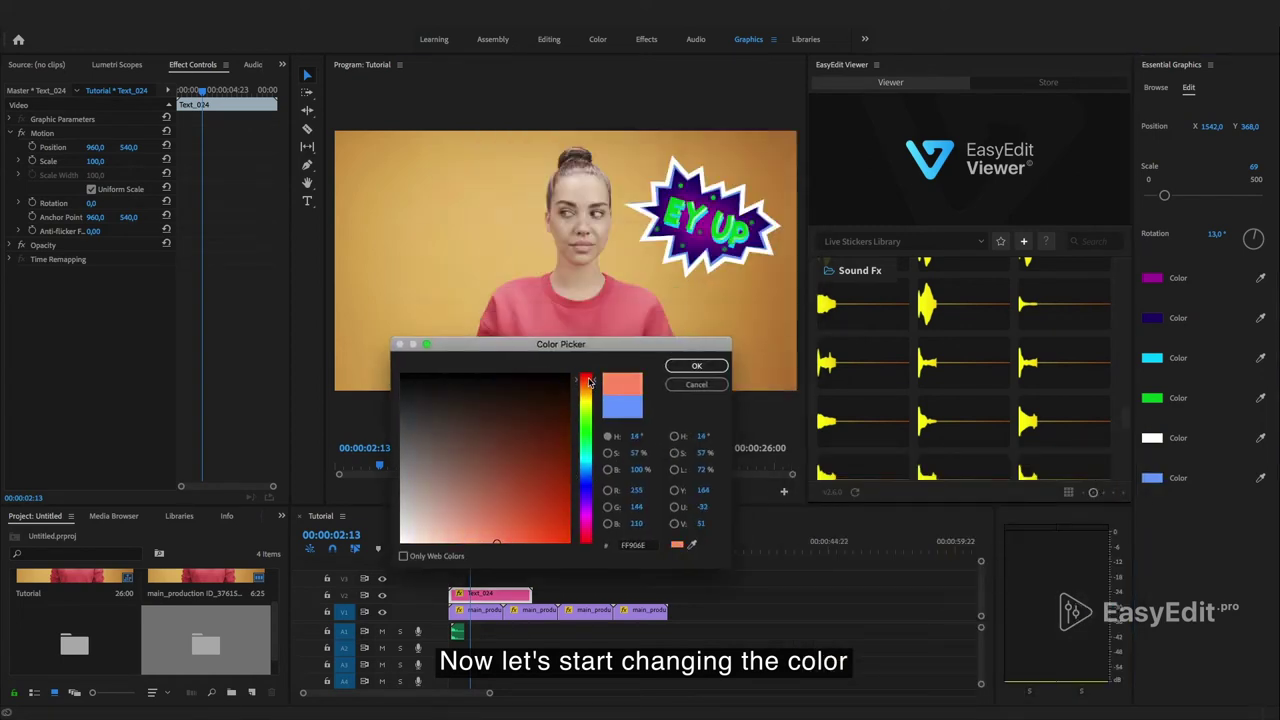
{"action": "left_click", "coordinate": [547, 536]}
{"action": "left_click", "coordinate": [697, 366]}
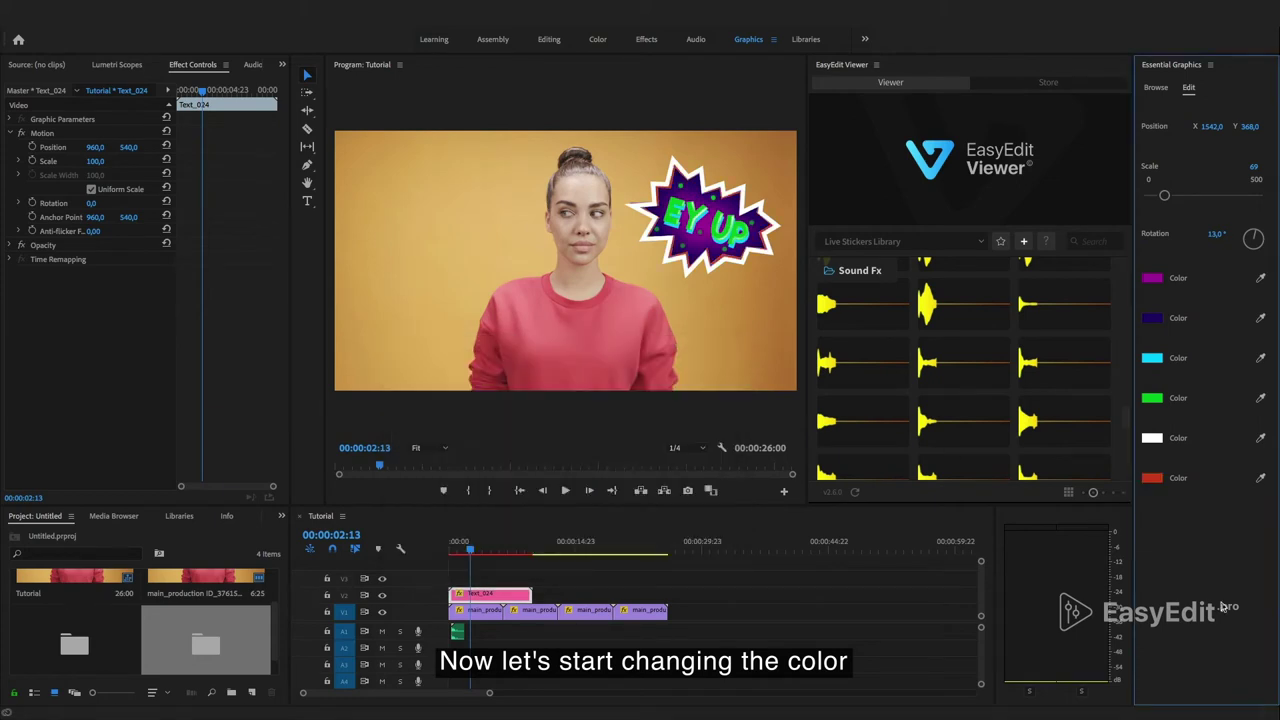
- Paste a second Text_024 copy after the original and replay the repeated EY UP animation
{"action": "left_click", "coordinate": [520, 491]}
{"action": "left_click", "coordinate": [565, 491]}
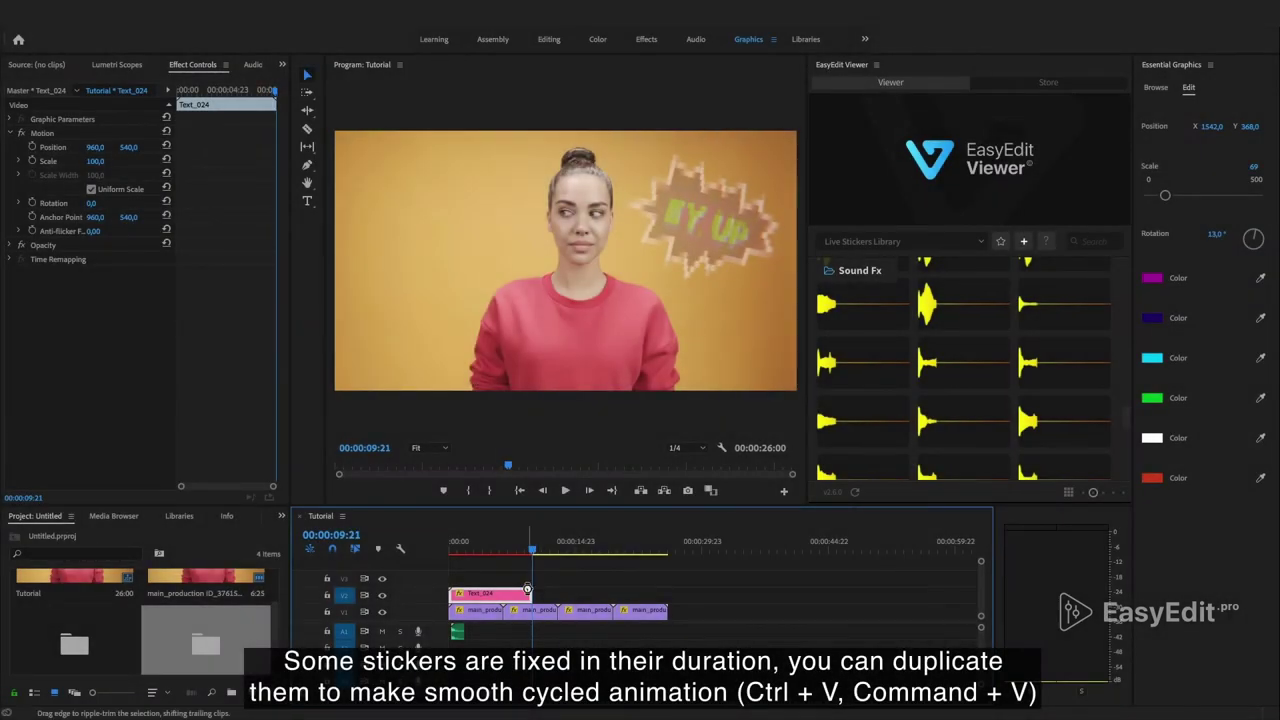
{"action": "key", "text": "ctrl+v"}
{"action": "left_click_drag", "start_coordinate": [539, 554], "coordinate": [483, 556]}
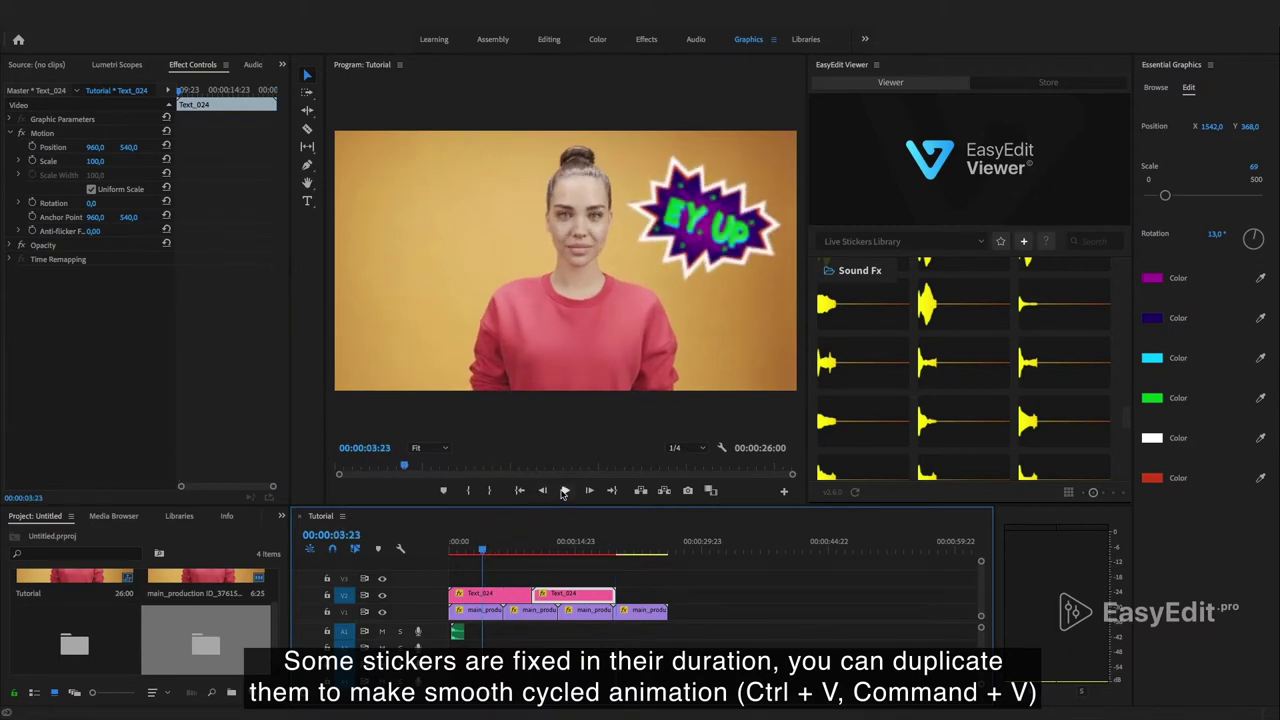
{"action": "left_click", "coordinate": [519, 490]}
{"action": "left_click", "coordinate": [564, 490]}
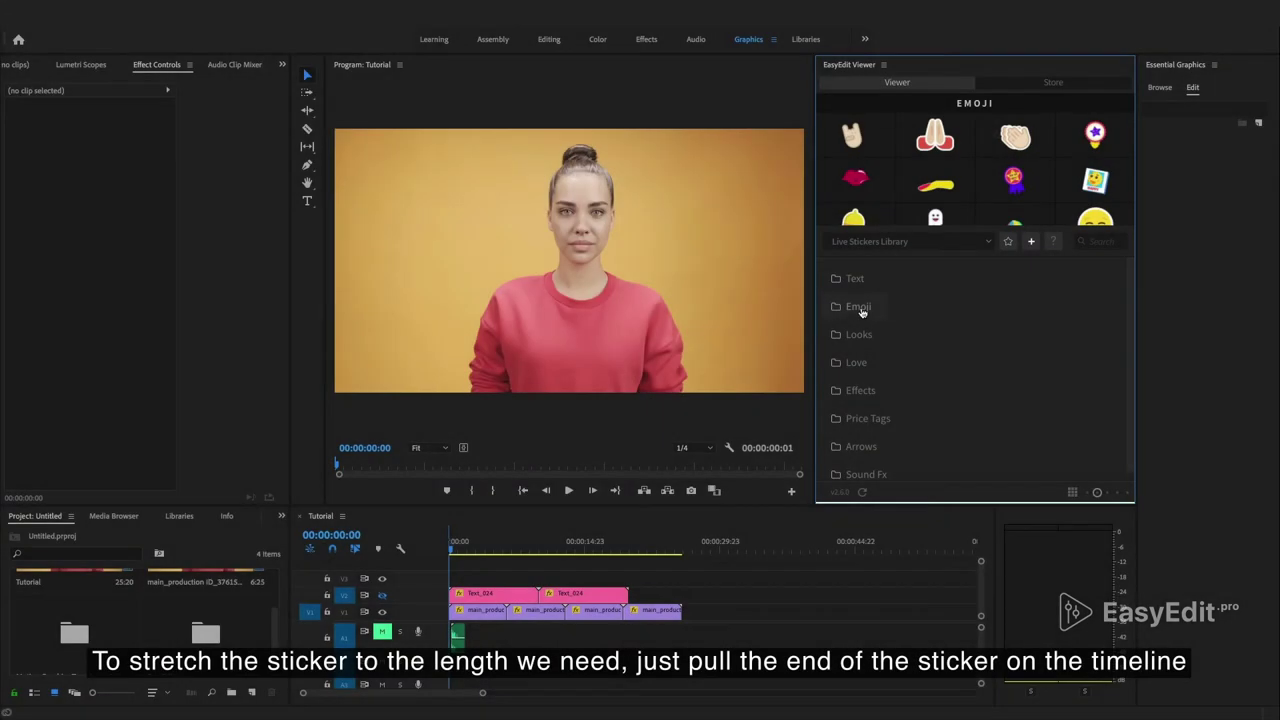
{"action": "left_click", "coordinate": [858, 307]}
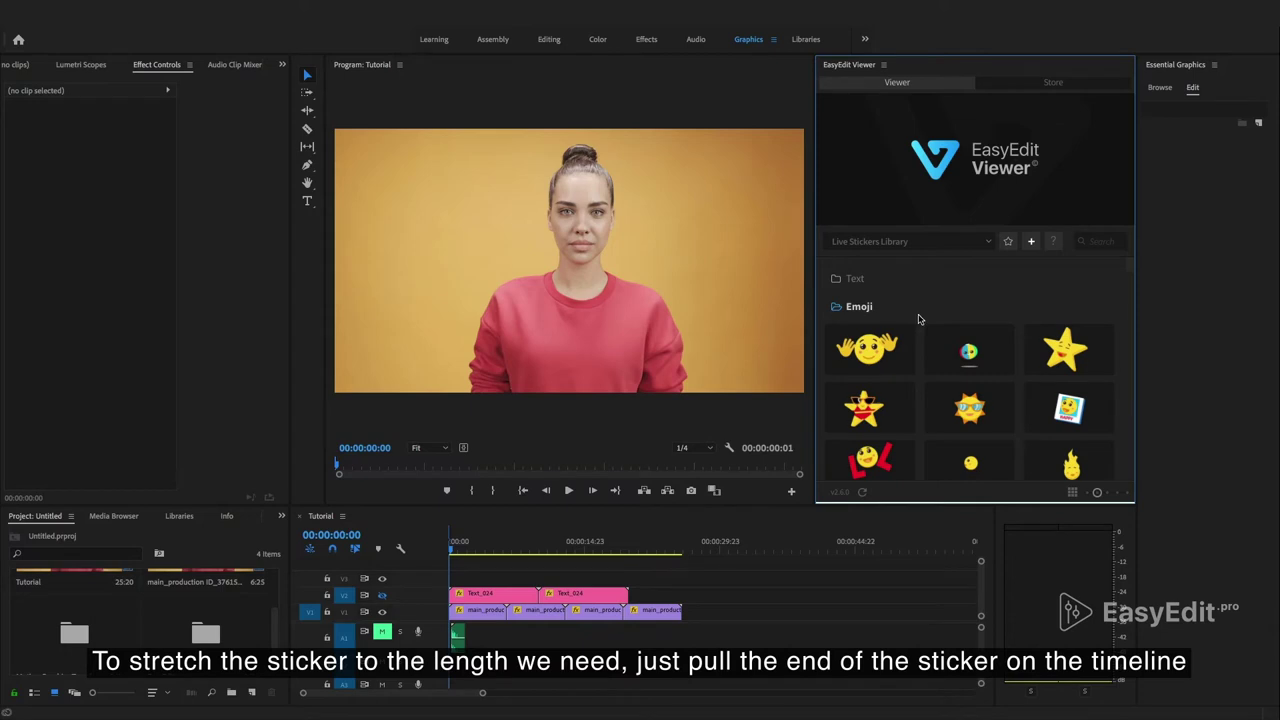
- Add the Emoji_016 unicorn sticker on V3 and stretch it to end with the EY UP clips
{"action": "scroll", "coordinate": [919, 319], "scroll_direction": "down", "scroll_amount": 3}
{"action": "scroll", "coordinate": [919, 319], "scroll_direction": "down", "scroll_amount": 2}
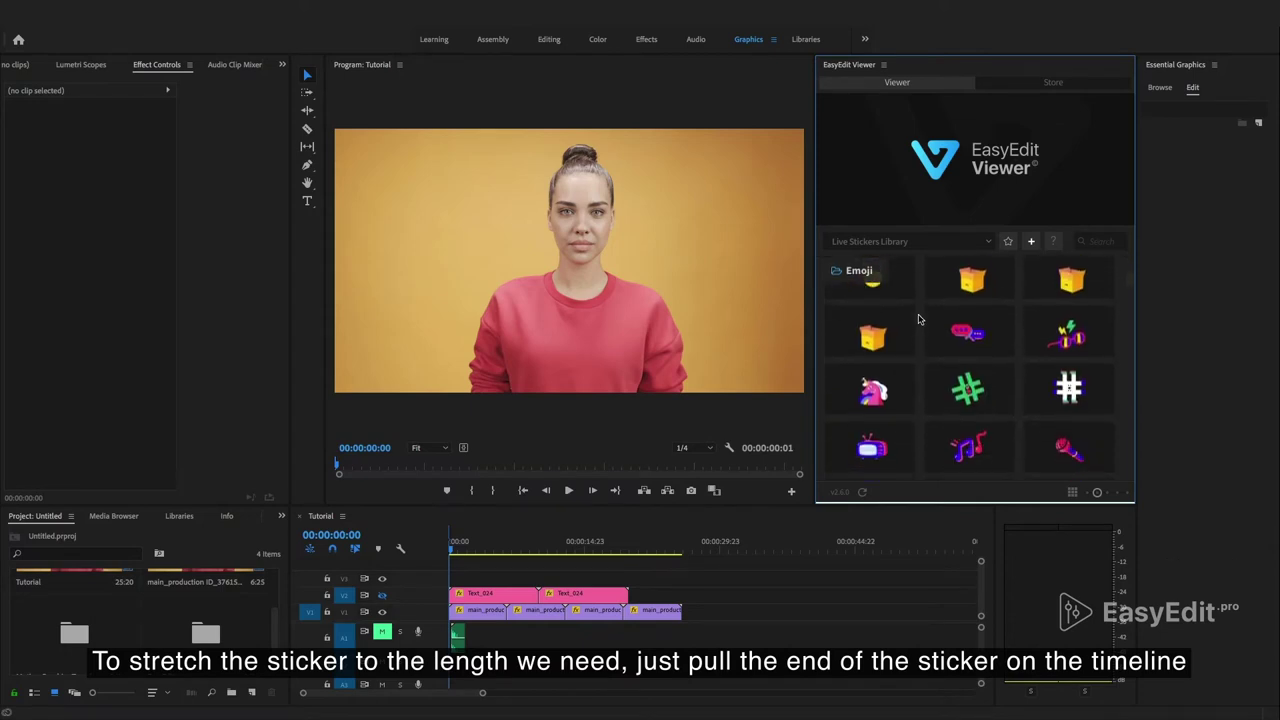
{"action": "scroll", "coordinate": [919, 319], "scroll_direction": "down", "scroll_amount": 2}
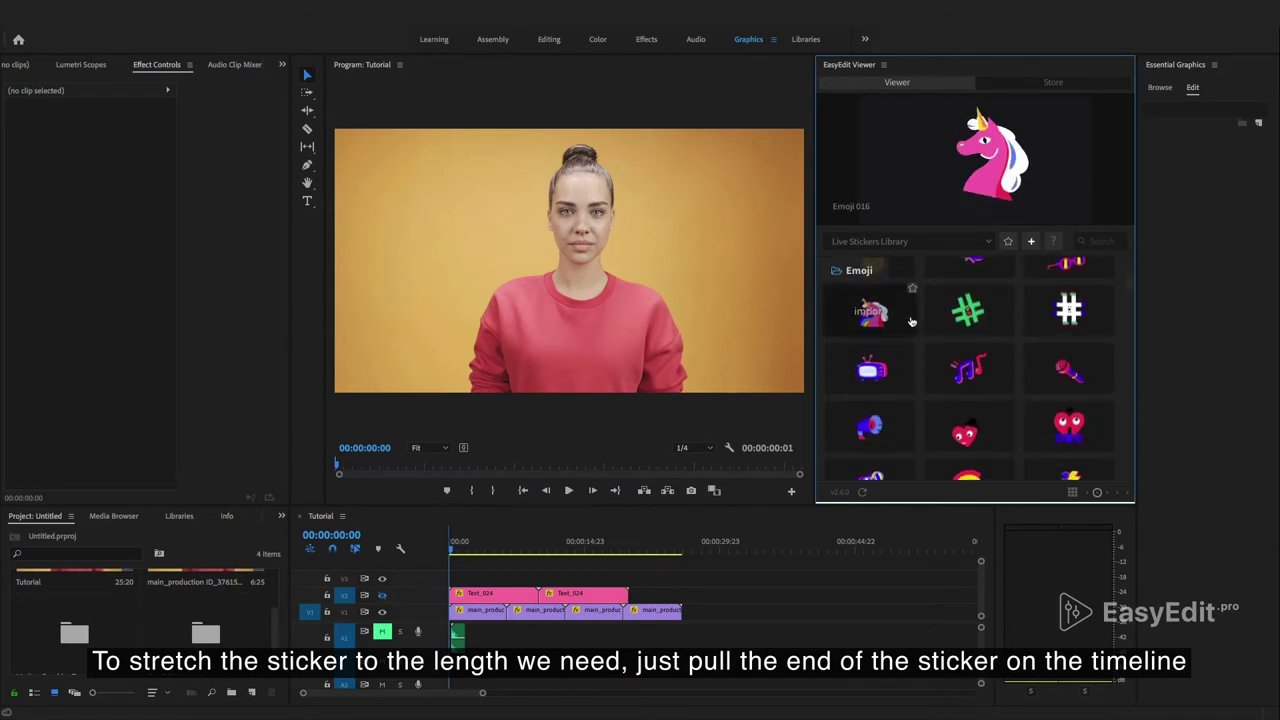
{"action": "left_click", "coordinate": [911, 320]}
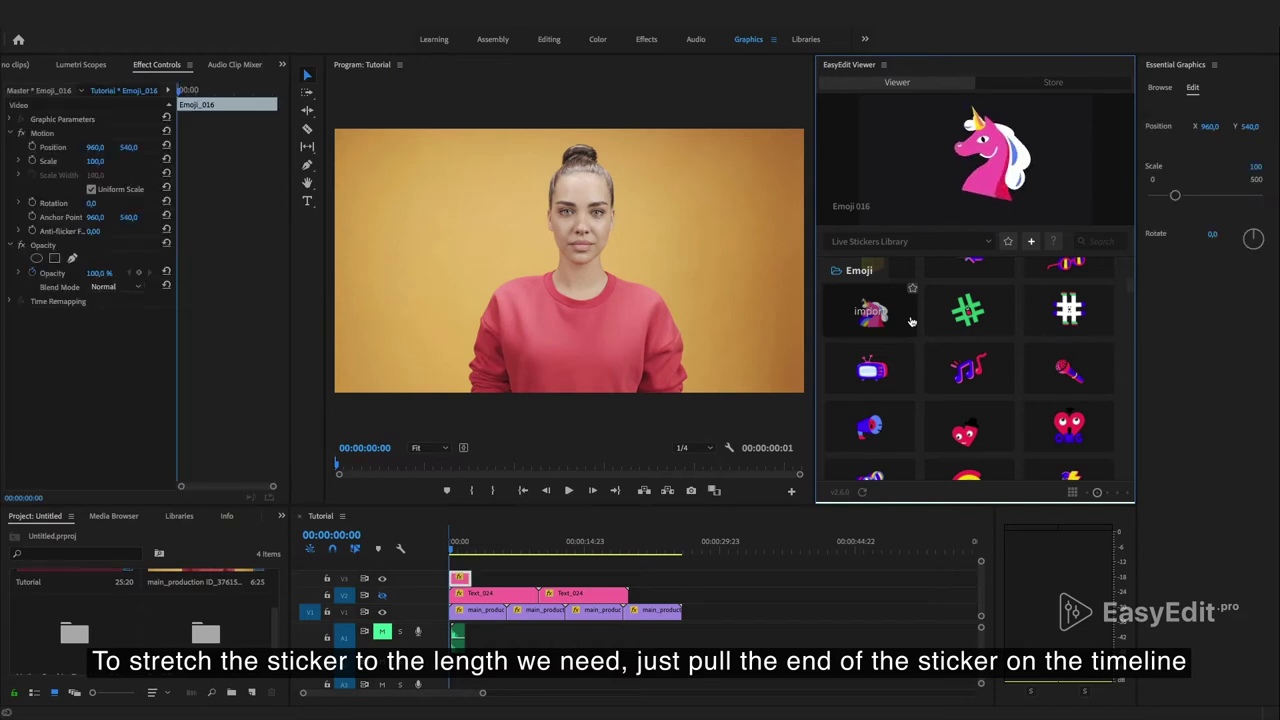
{"action": "left_click", "coordinate": [567, 491]}
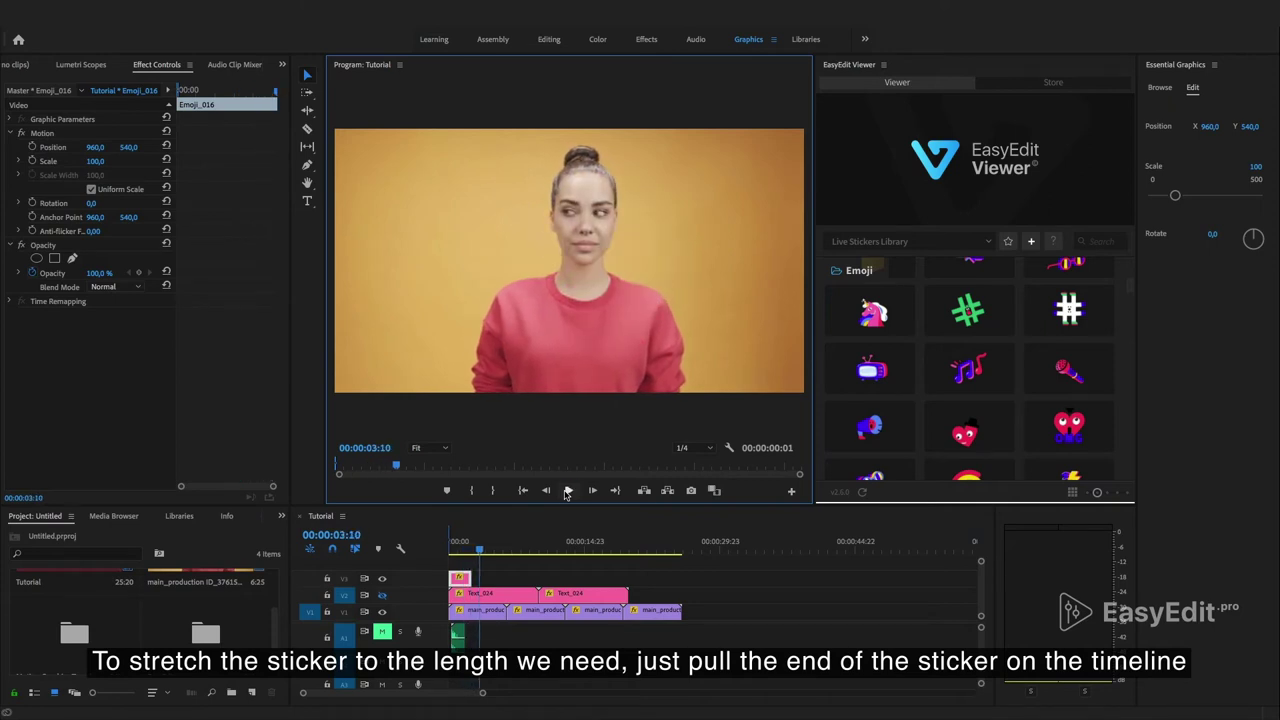
{"action": "left_click", "coordinate": [523, 490]}
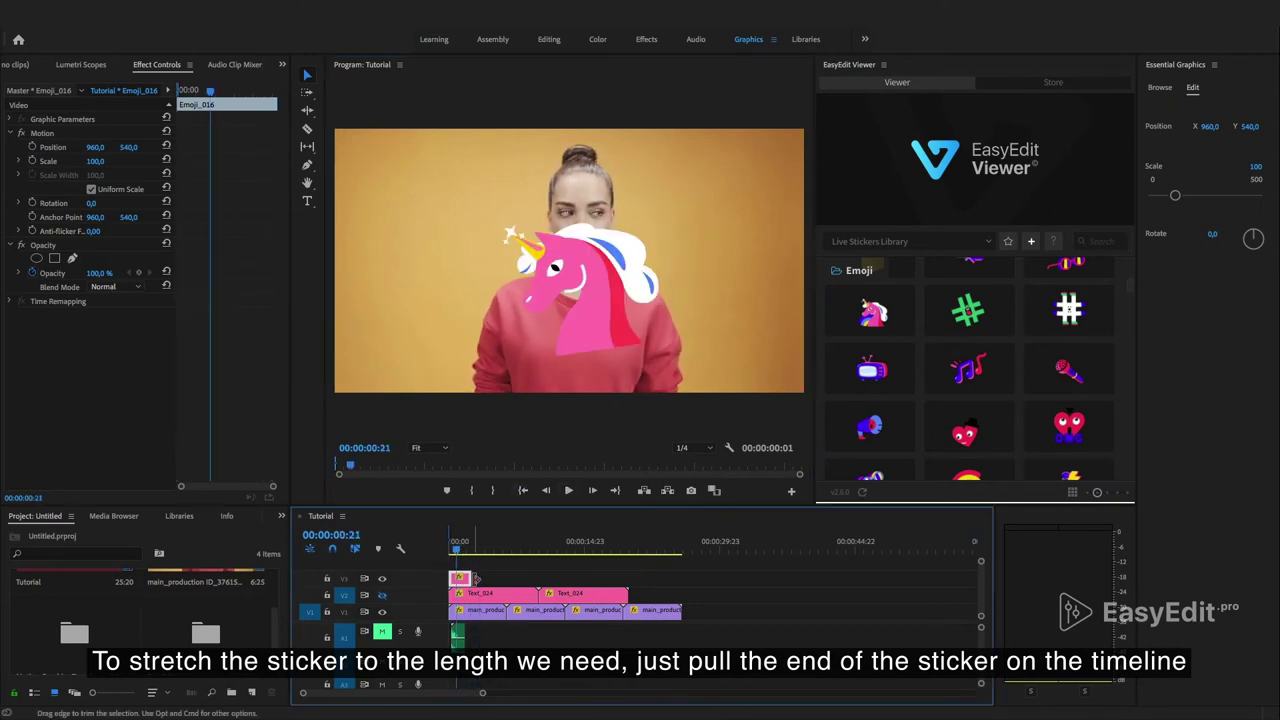
{"action": "left_click_drag", "start_coordinate": [470, 578], "coordinate": [628, 578]}
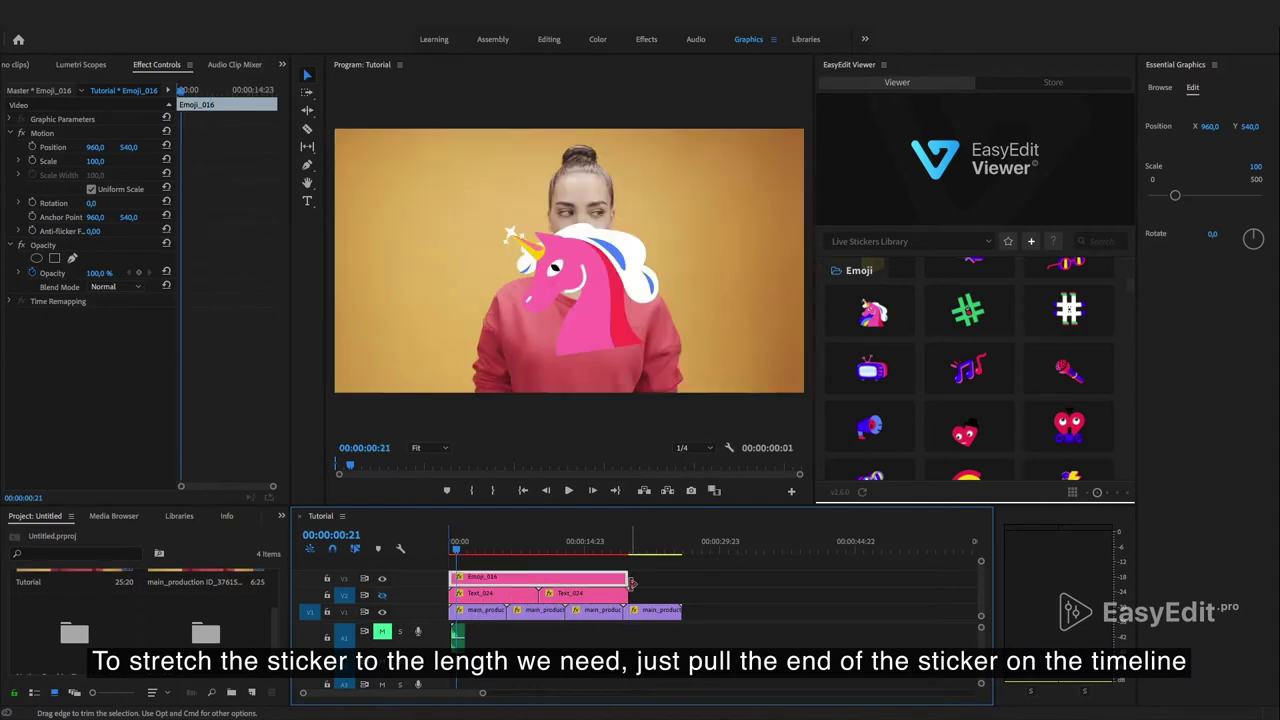
- Move the unicorn to the frame's upper left, shrink it to 57.1 scale, and play it back
{"action": "left_click_drag", "start_coordinate": [616, 311], "coordinate": [461, 276]}
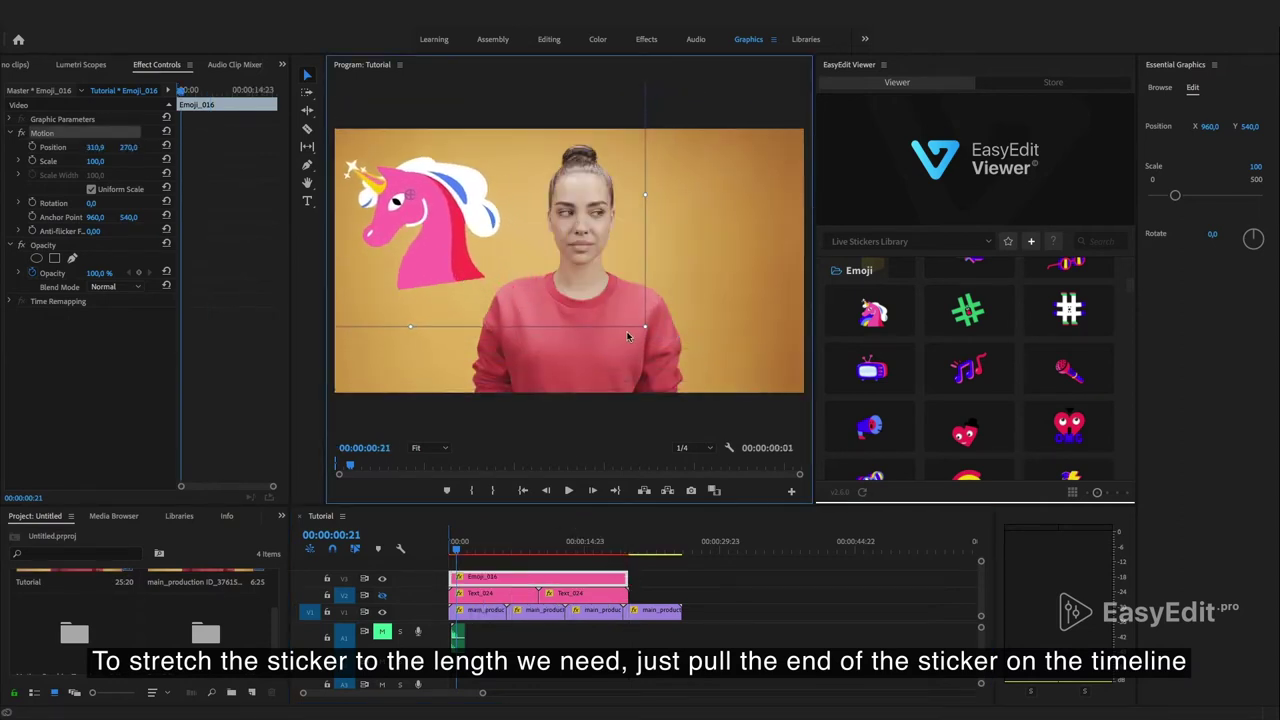
{"action": "mouse_move", "coordinate": [646, 327]}
{"action": "left_mouse_down"}
{"action": "mouse_move", "coordinate": [545, 270]}
{"action": "mouse_move", "coordinate": [500, 225]}
{"action": "mouse_move", "coordinate": [456, 246]}
{"action": "left_mouse_up"}
{"action": "left_click_drag", "start_coordinate": [457, 552], "coordinate": [450, 548]}
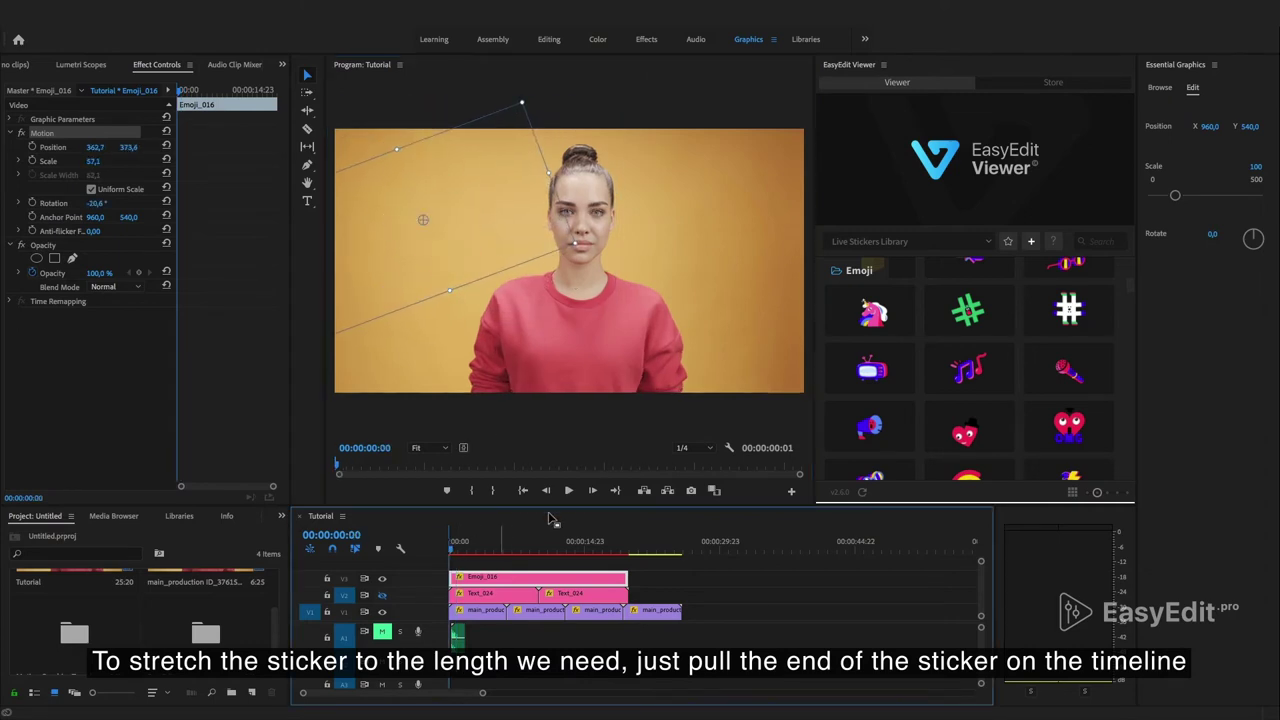
{"action": "left_click", "coordinate": [568, 490]}
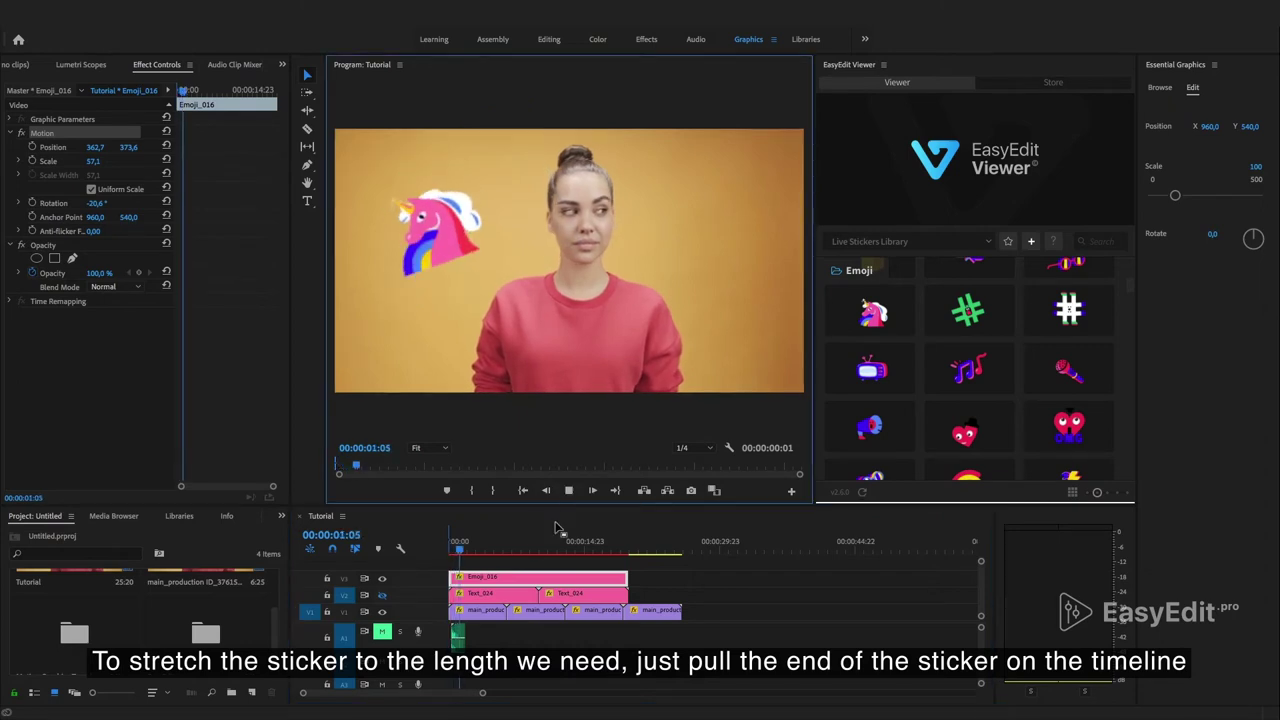
{"action": "left_click_drag", "start_coordinate": [474, 558], "coordinate": [611, 549]}
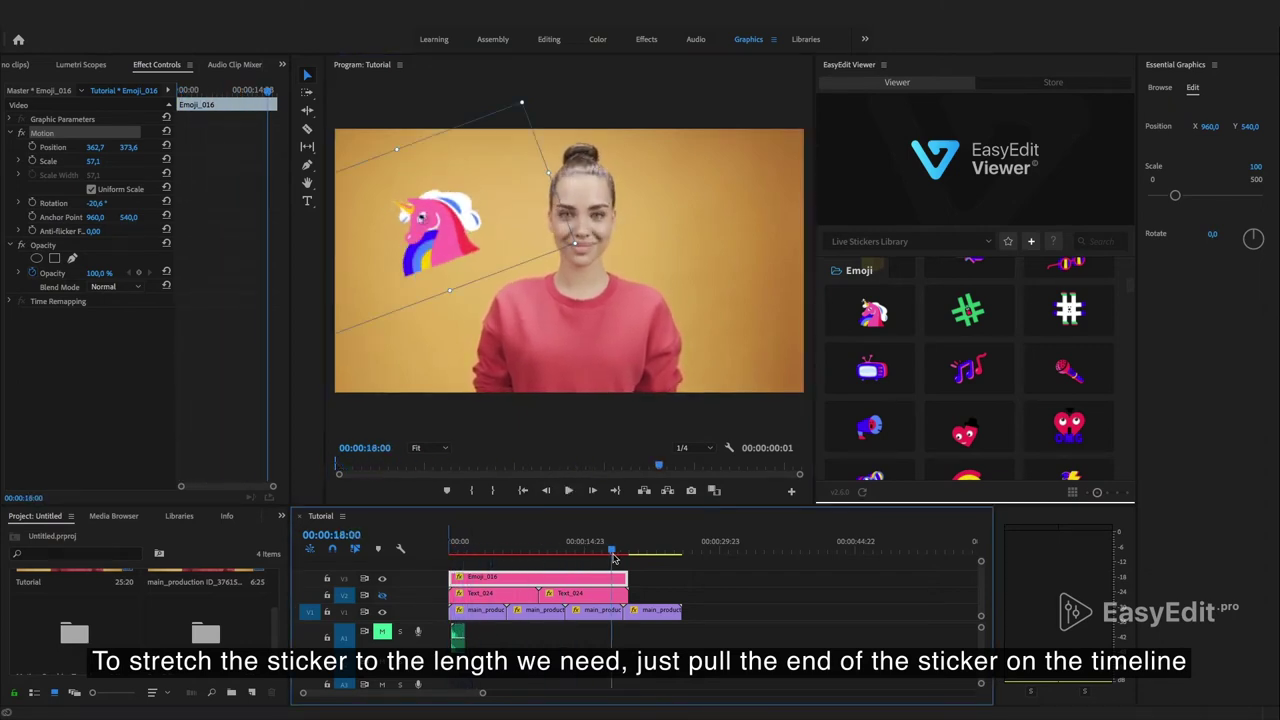
{"action": "left_click", "coordinate": [568, 490]}
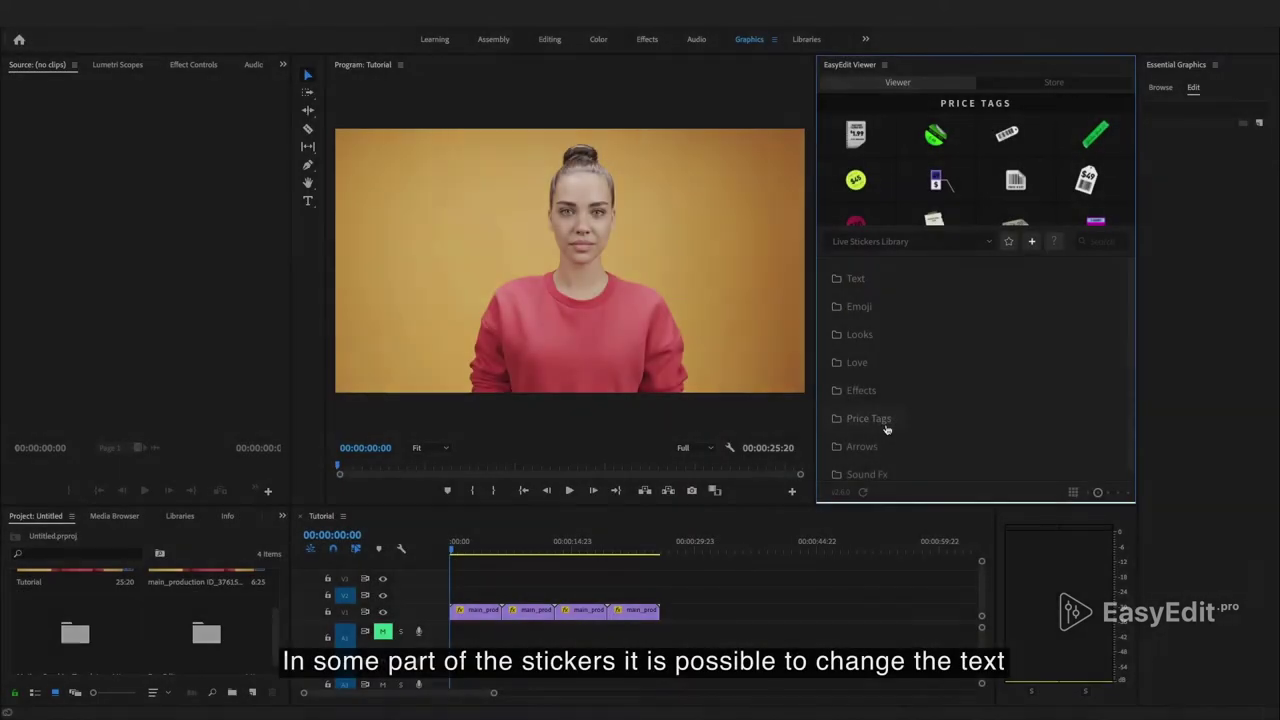
{"action": "left_click", "coordinate": [868, 420]}
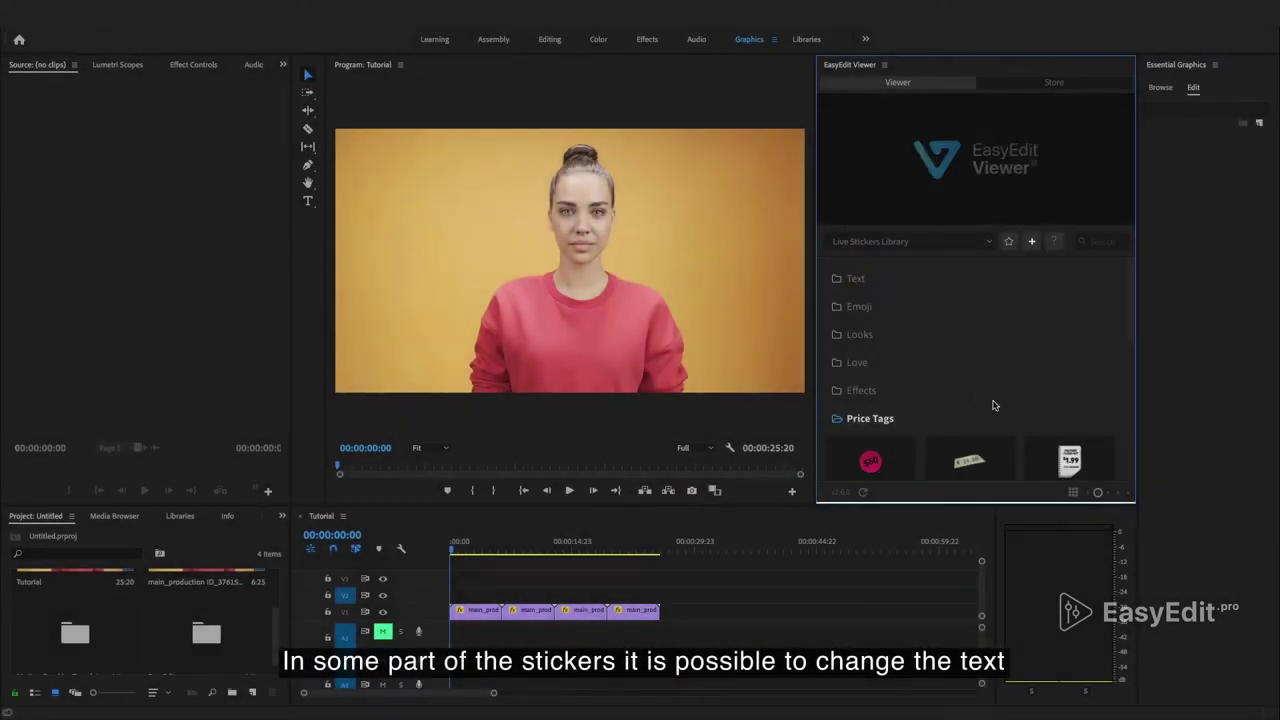
- Import the 'Factory close out $1.99' price-tag sticker and Render and Replace it to a preview
{"action": "left_click", "coordinate": [1069, 460]}
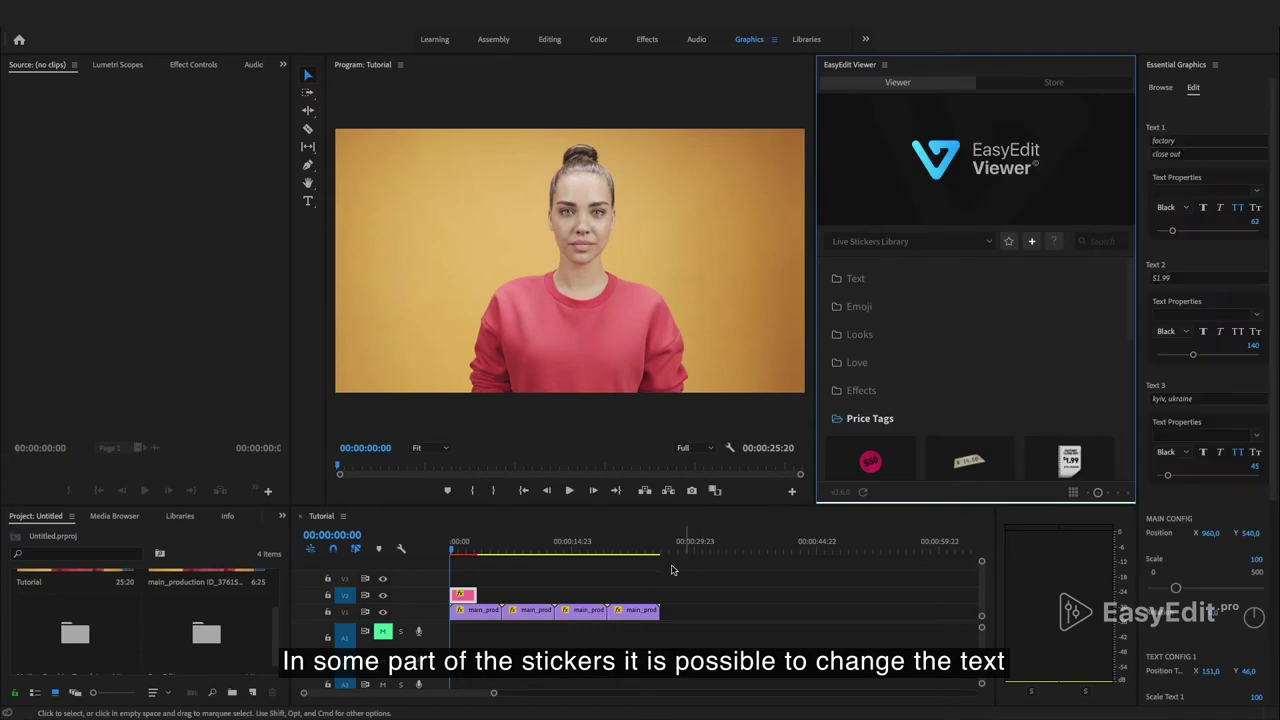
{"action": "right_click", "coordinate": [465, 595]}
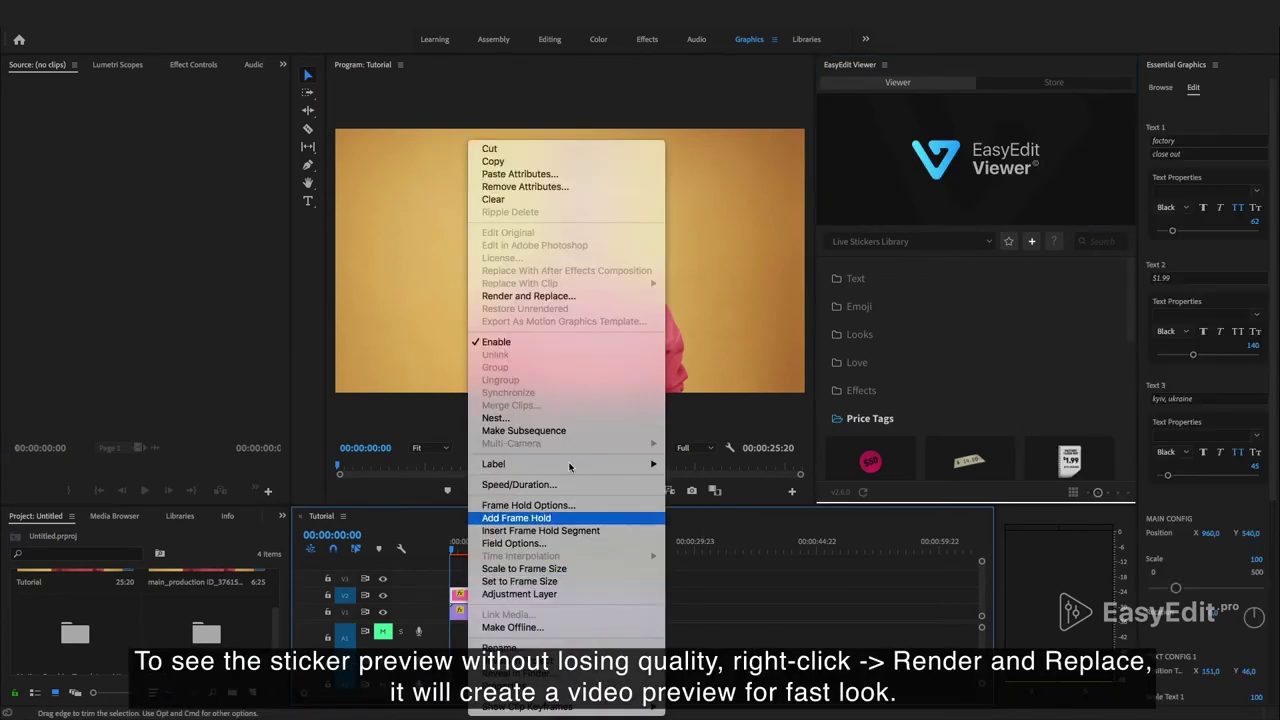
{"action": "left_click", "coordinate": [561, 296]}
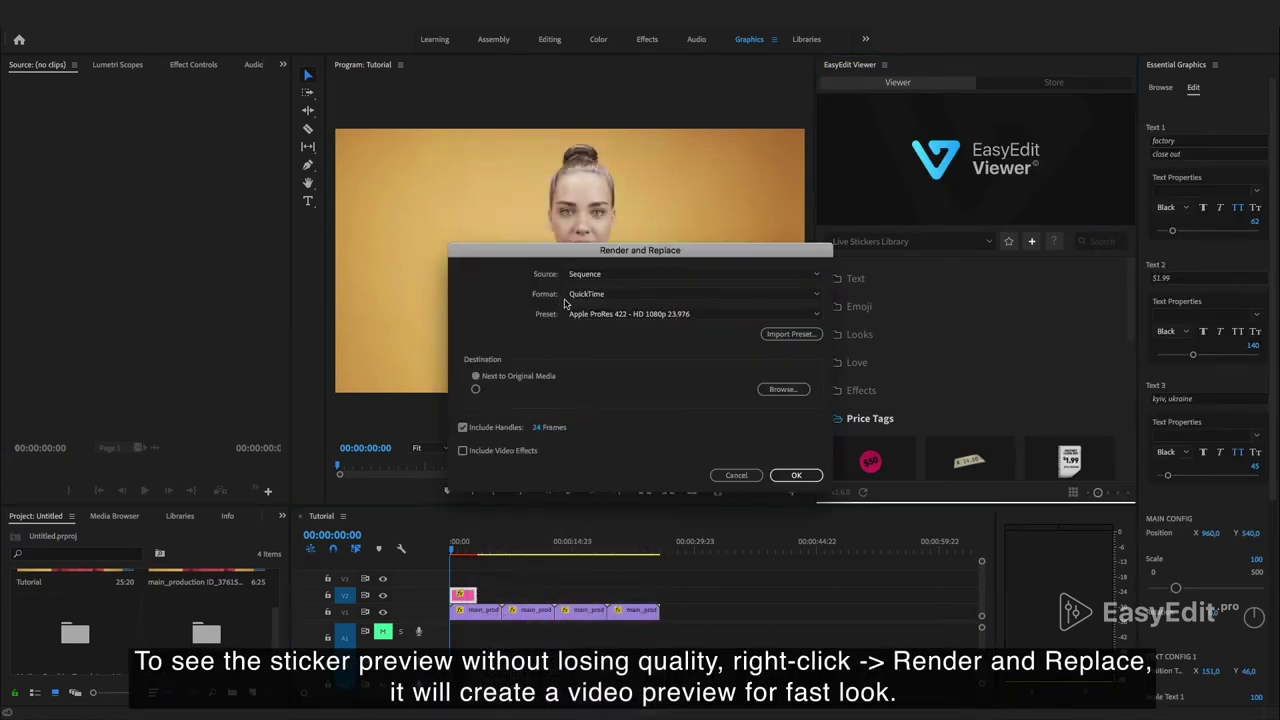
{"action": "left_click", "coordinate": [795, 477]}
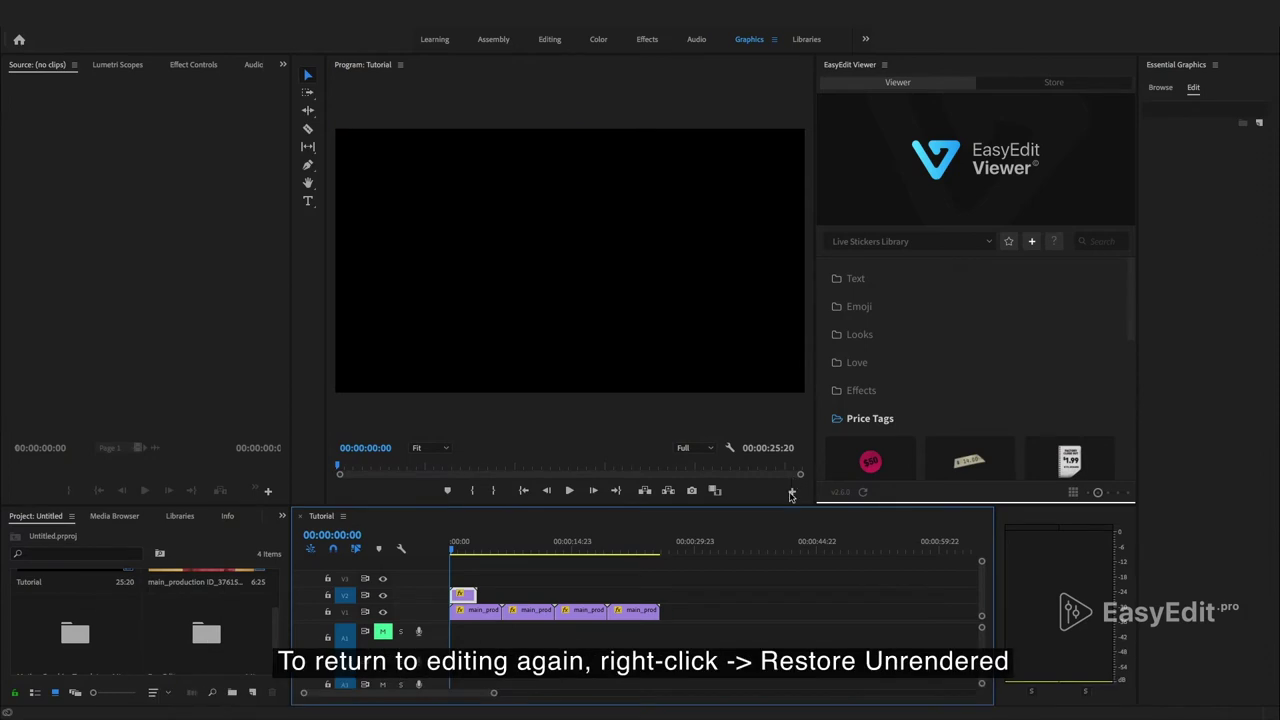
- Play back the rendered price tag, then Restore Unrendered to make it editable again
{"action": "left_click", "coordinate": [570, 490]}
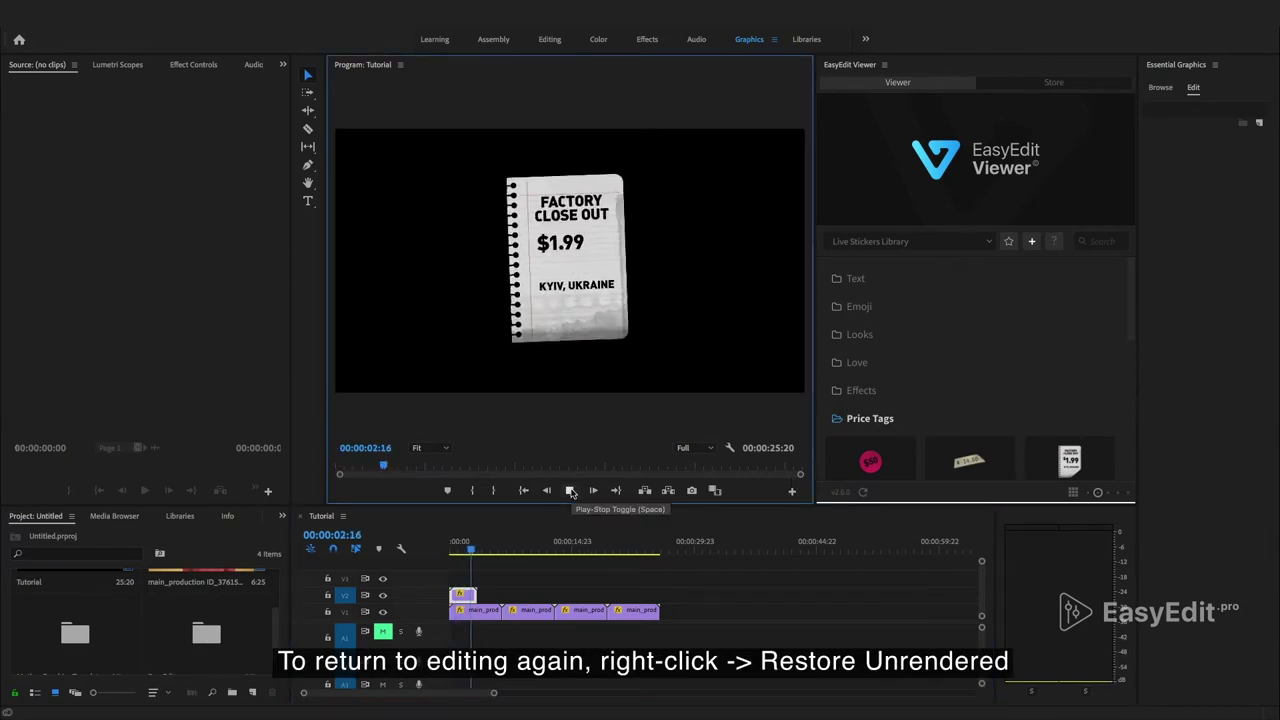
{"action": "left_click", "coordinate": [523, 490]}
{"action": "right_click", "coordinate": [470, 595]}
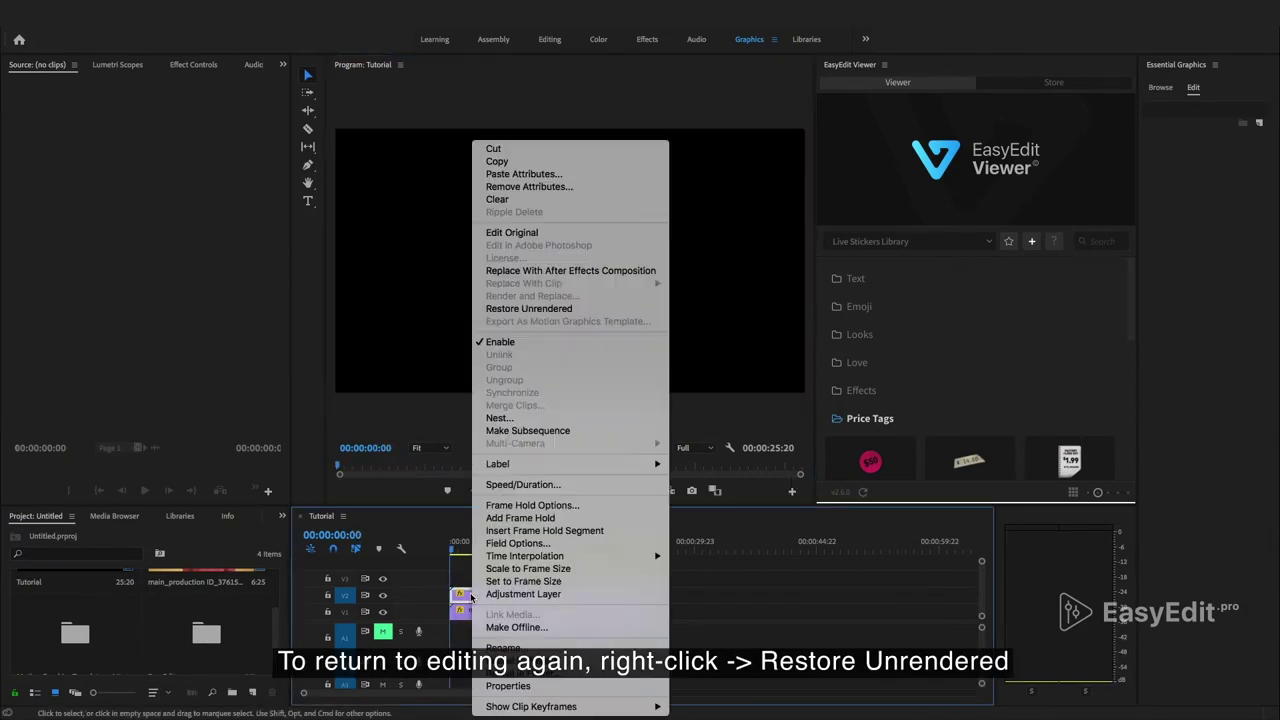
{"action": "left_click", "coordinate": [520, 311]}
- Move the price-tag sticker to the upper left and shrink it
{"action": "key", "text": "space"}
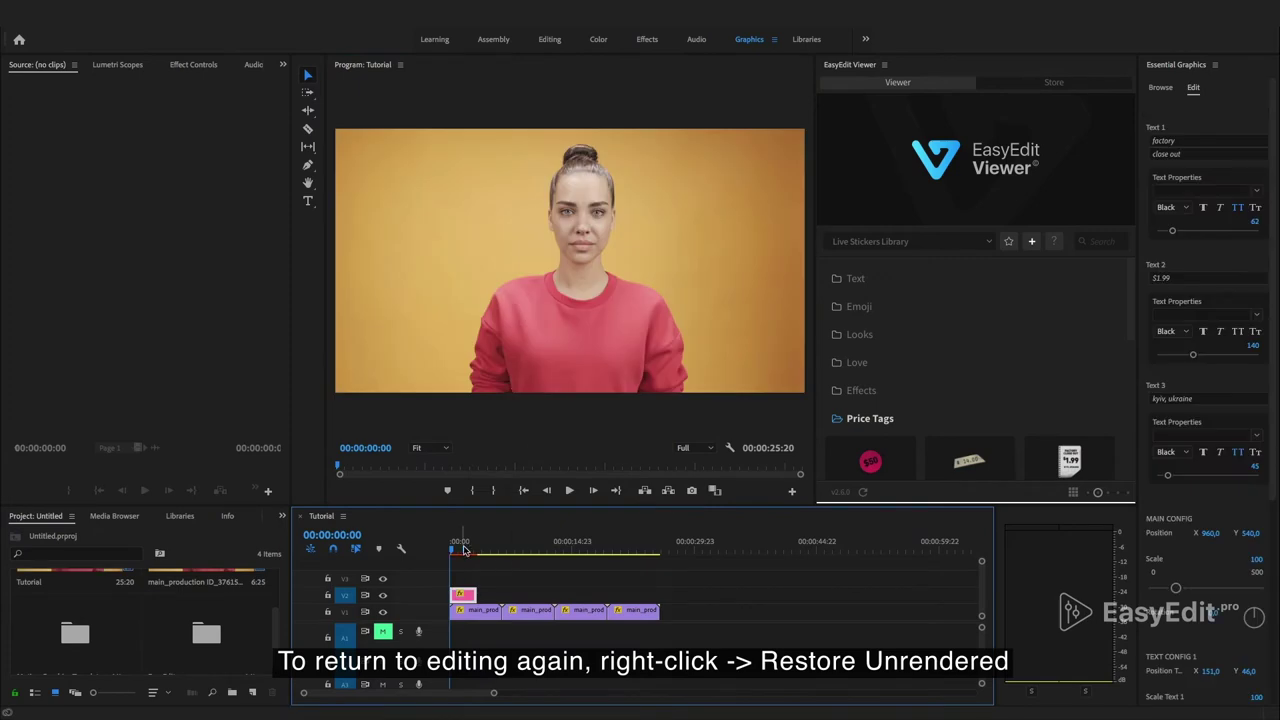
{"action": "left_click", "coordinate": [594, 305]}
{"action": "left_click_drag", "start_coordinate": [594, 283], "coordinate": [447, 258]}
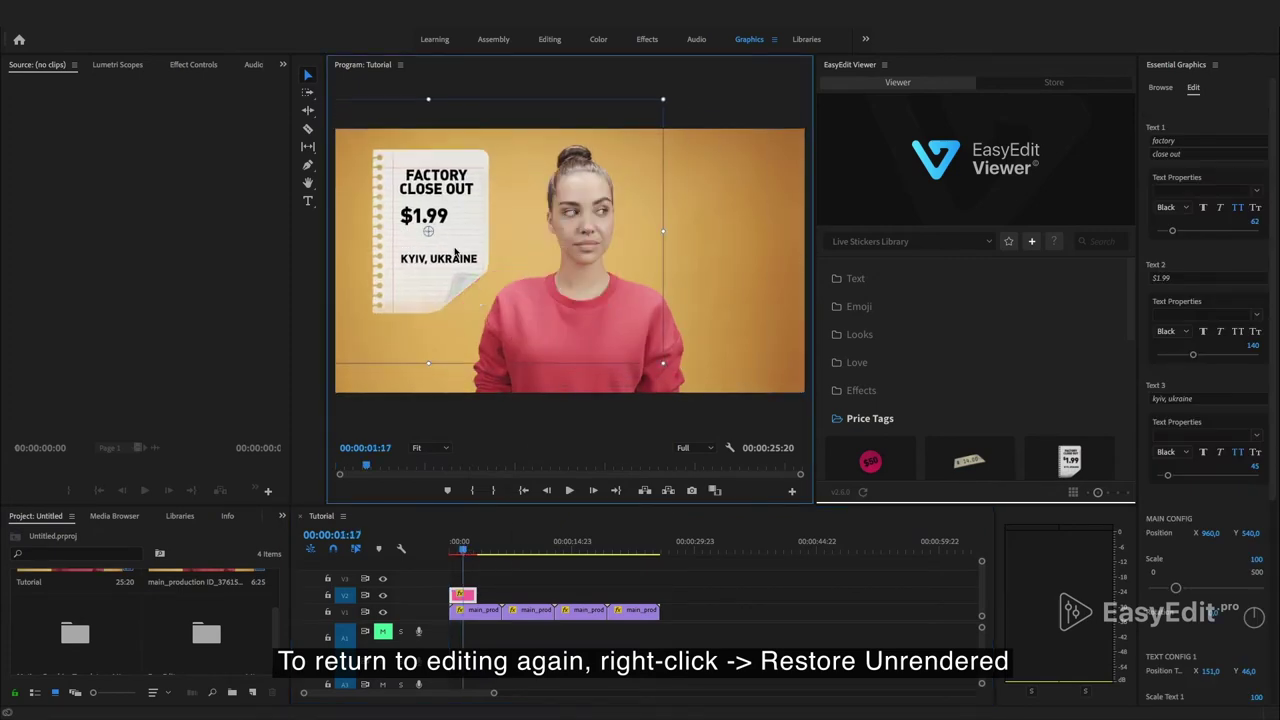
{"action": "left_click_drag", "start_coordinate": [656, 364], "coordinate": [604, 298]}
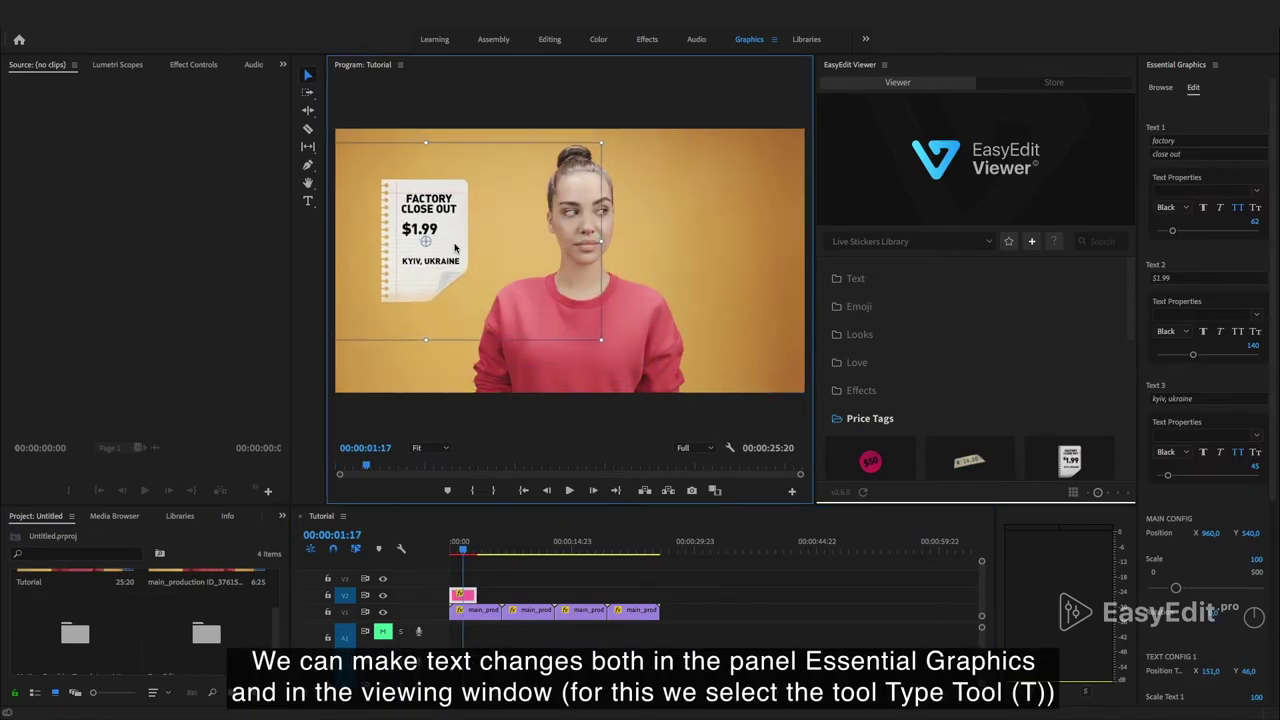
{"action": "left_click", "coordinate": [443, 120]}
- Replace the CLOSE OUT line with MY NAME IS and reduce its text size to 48
{"action": "left_click", "coordinate": [307, 203]}
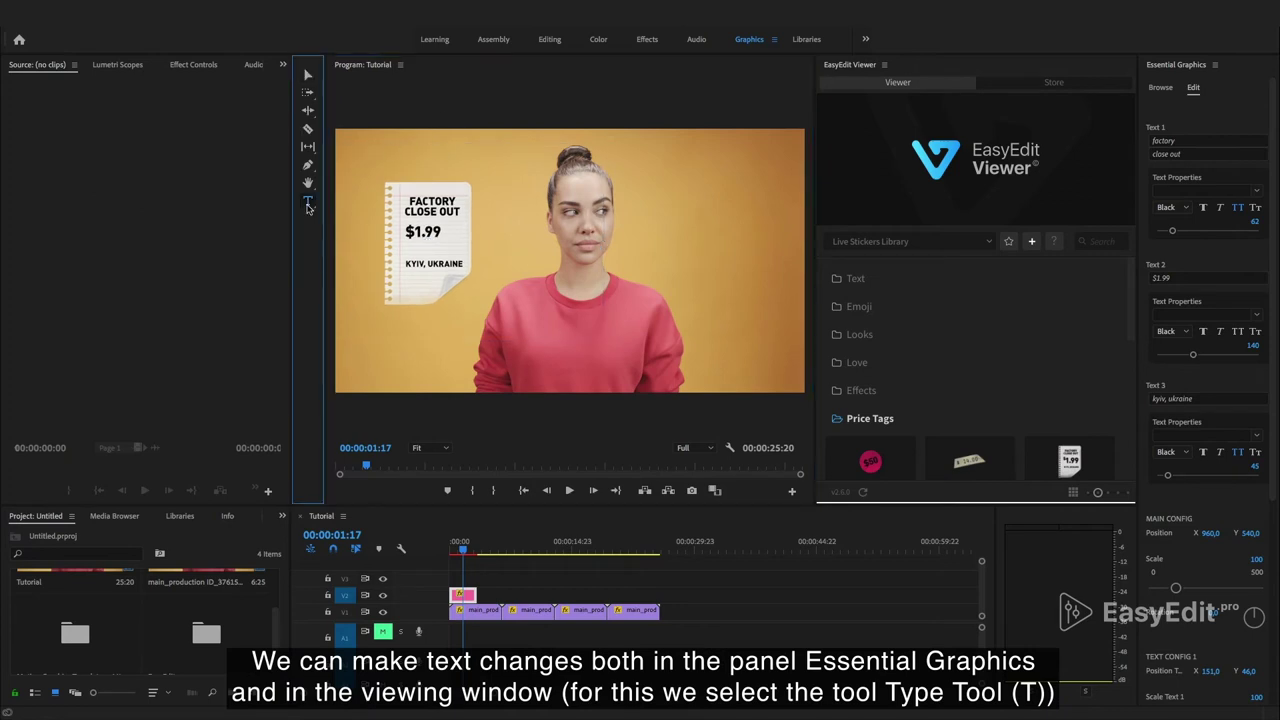
{"action": "left_click", "coordinate": [432, 202]}
{"action": "type", "text": "Hello"}
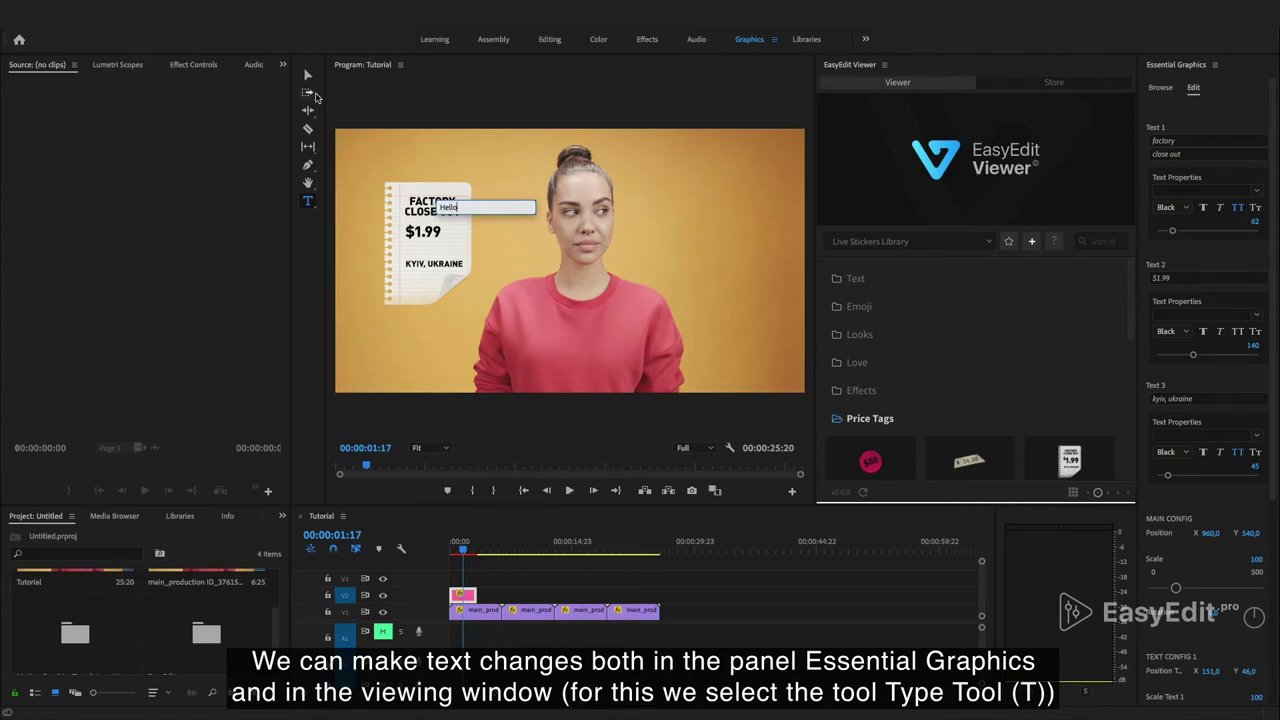
{"action": "left_click", "coordinate": [307, 75]}
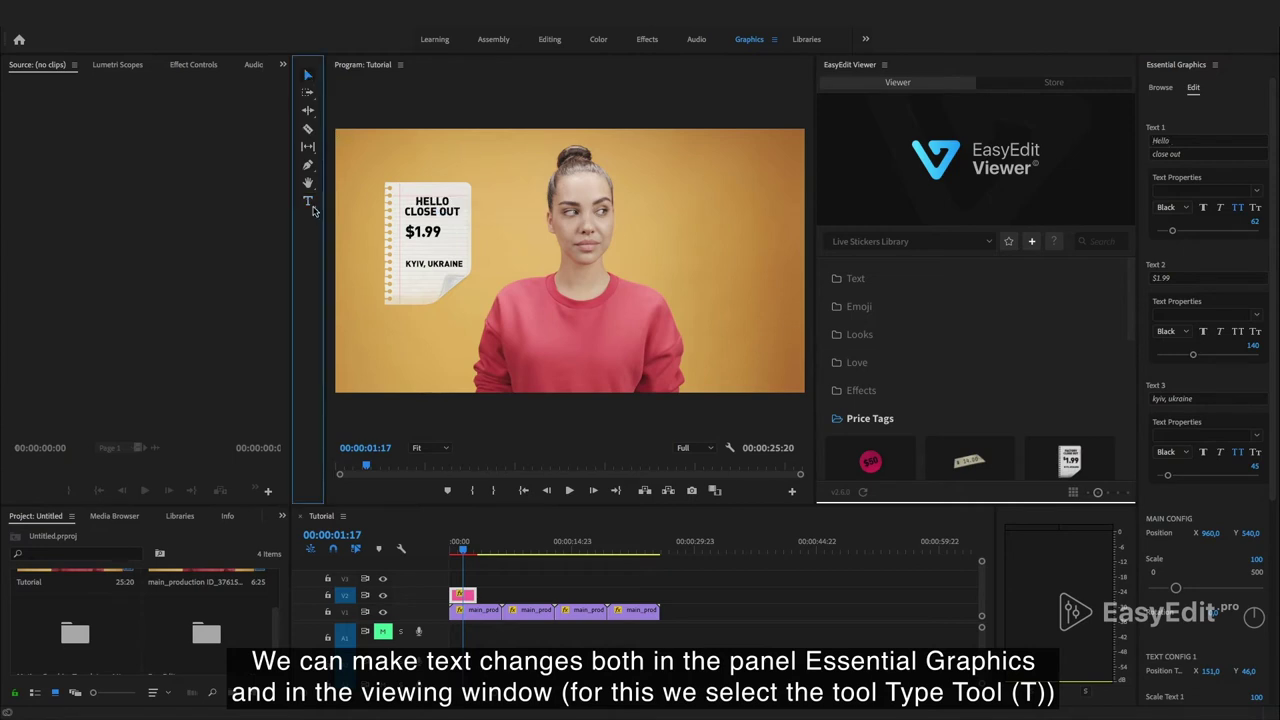
{"action": "left_click", "coordinate": [418, 213]}
{"action": "type", "text": "My name is"}
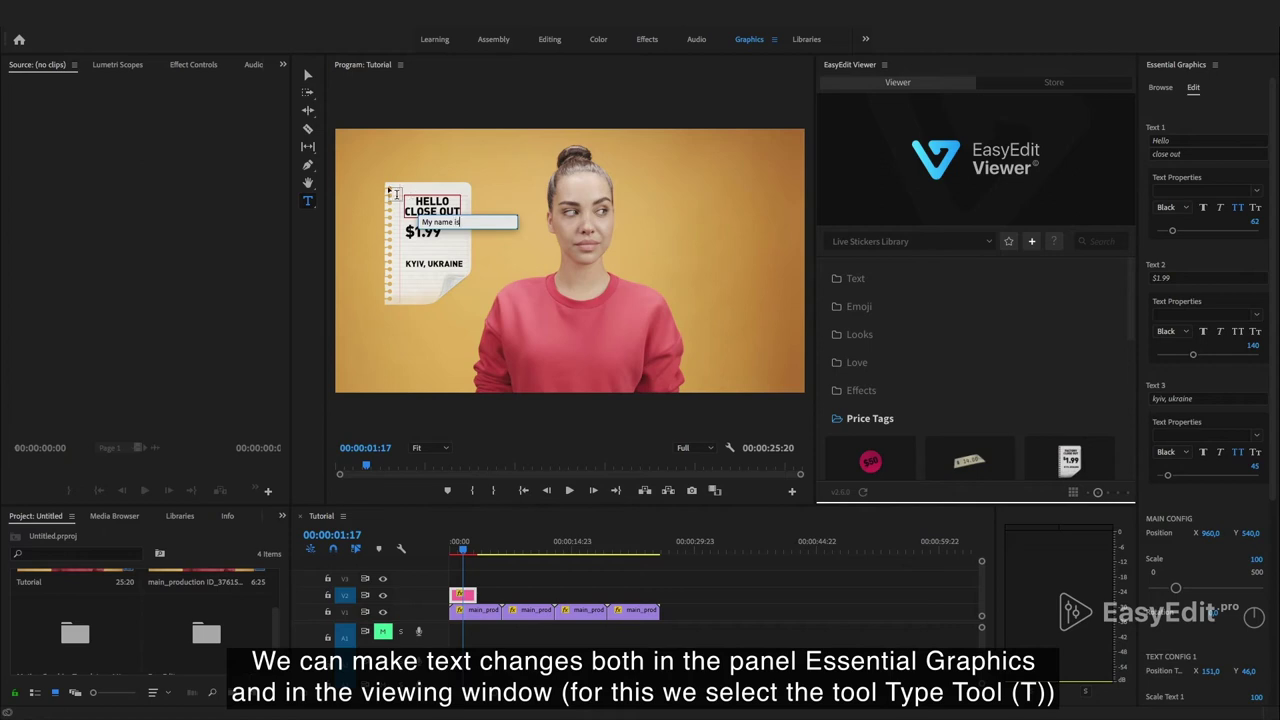
{"action": "left_click", "coordinate": [307, 75]}
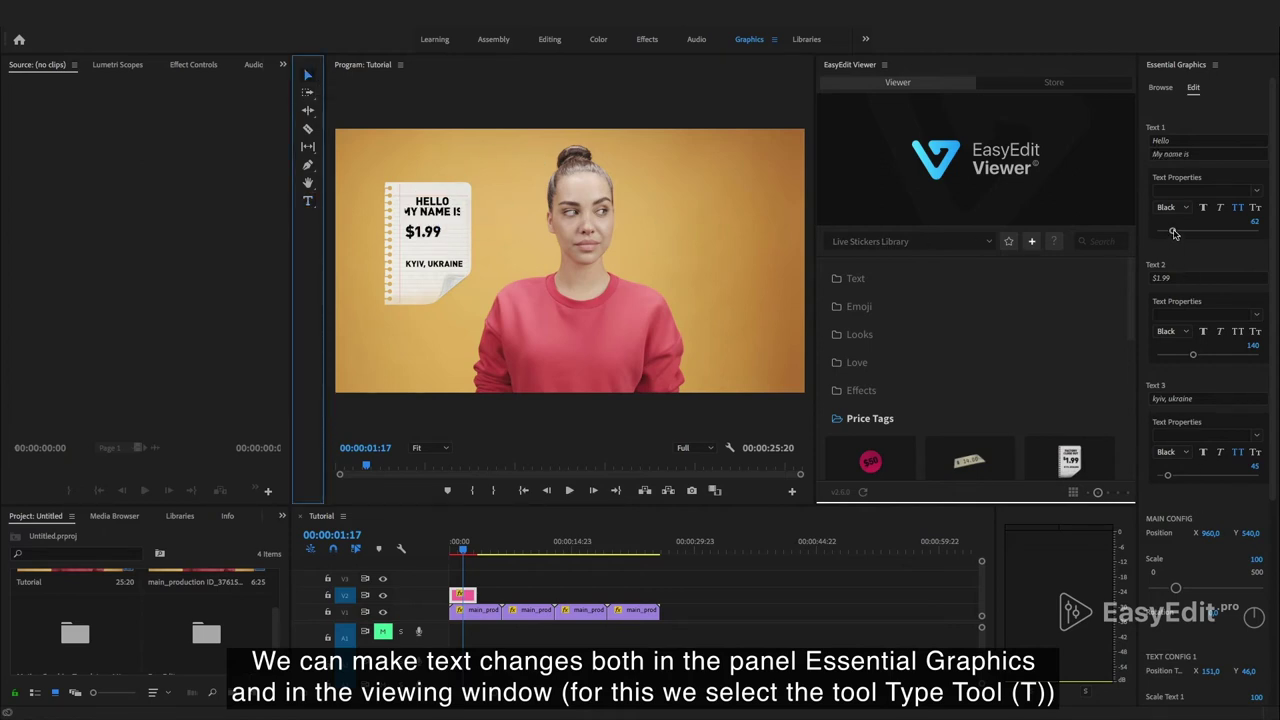
{"action": "left_click_drag", "start_coordinate": [1174, 233], "coordinate": [1170, 234]}
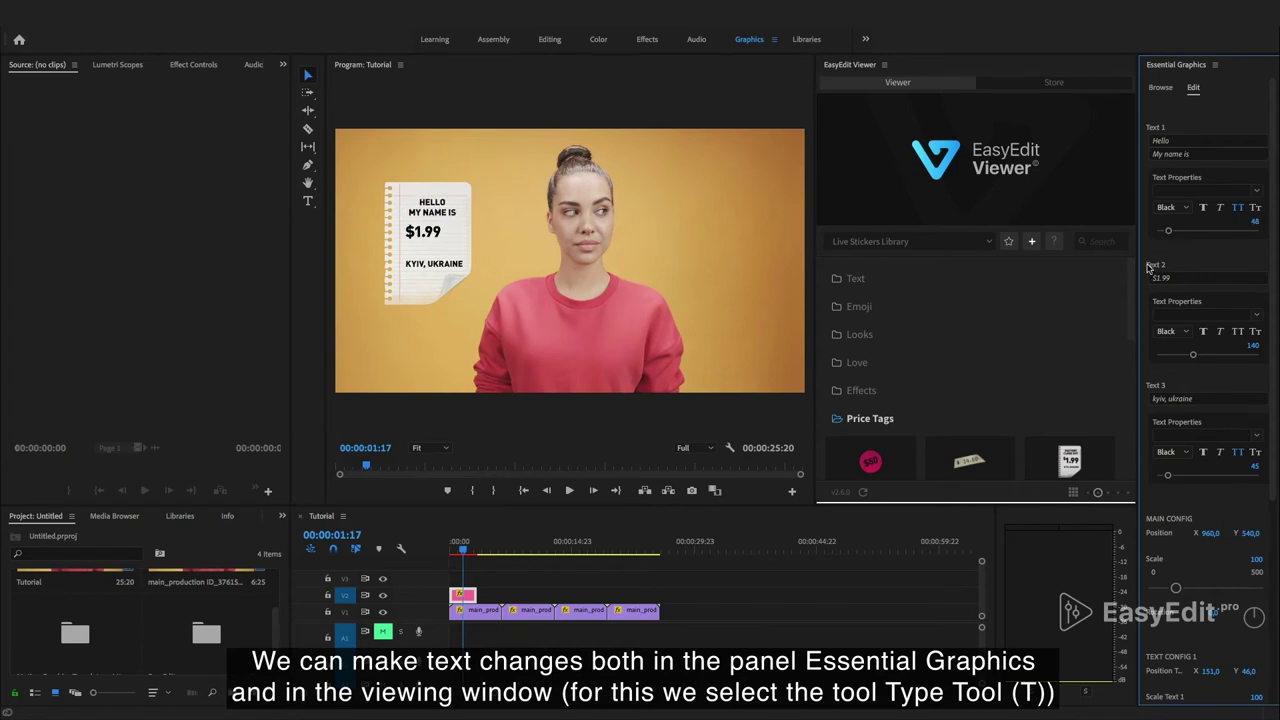
- Replace $1.99 with the person's name and KYIV, UKRAINE with I'M MOTION DESIGNER, scaled 94 and 65
{"action": "left_click", "coordinate": [1158, 279]}
{"action": "type", "text": "Anobel"}
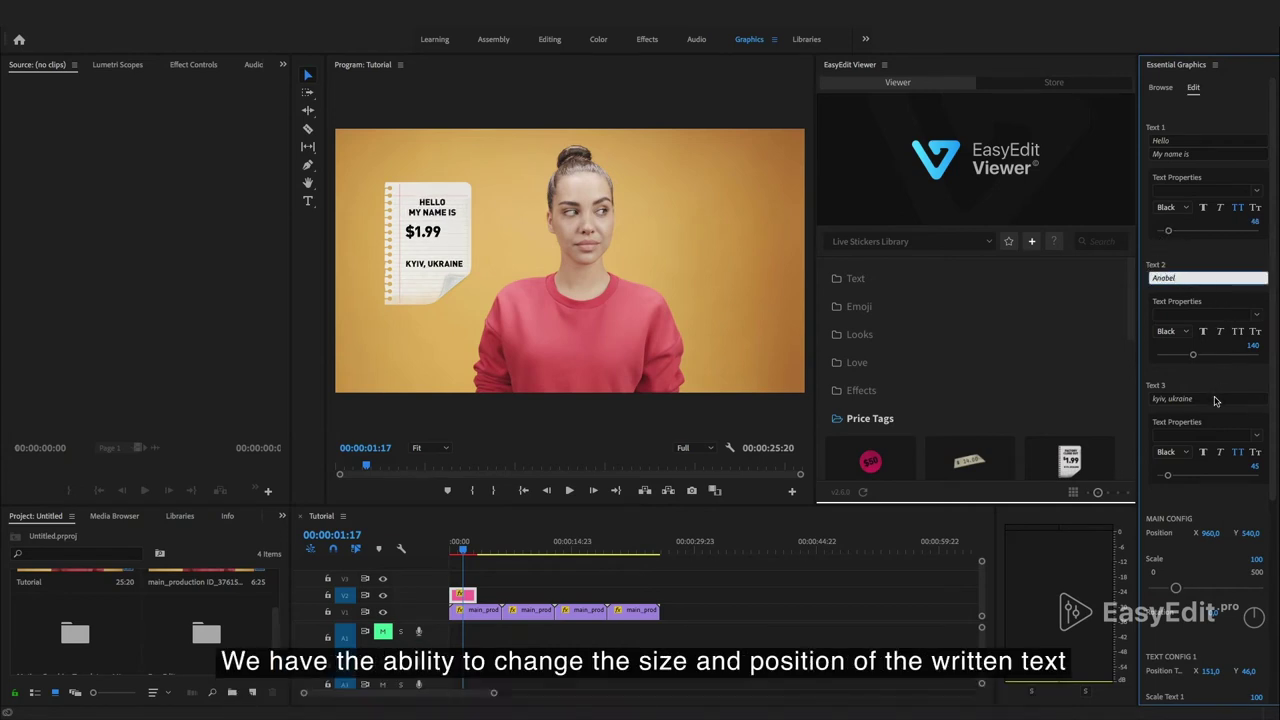
{"action": "left_click", "coordinate": [1215, 399]}
{"action": "type", "text": "I'm motion designer"}
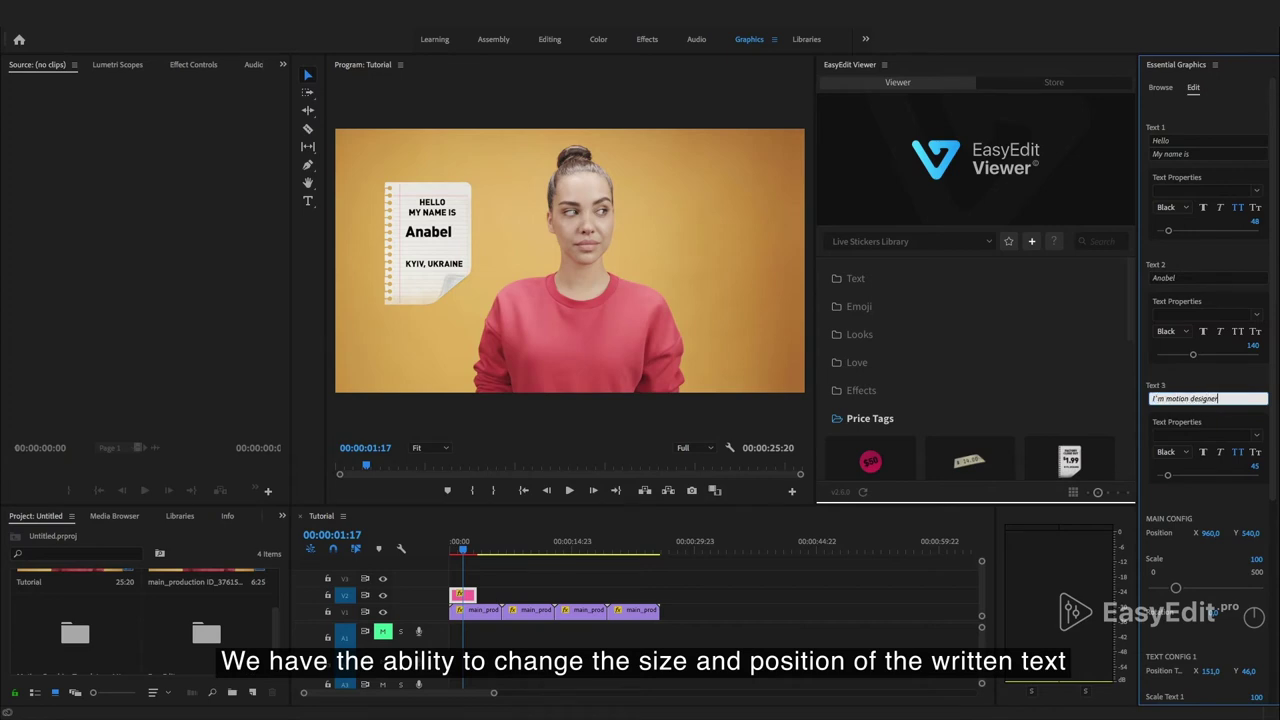
{"action": "key", "text": "Return"}
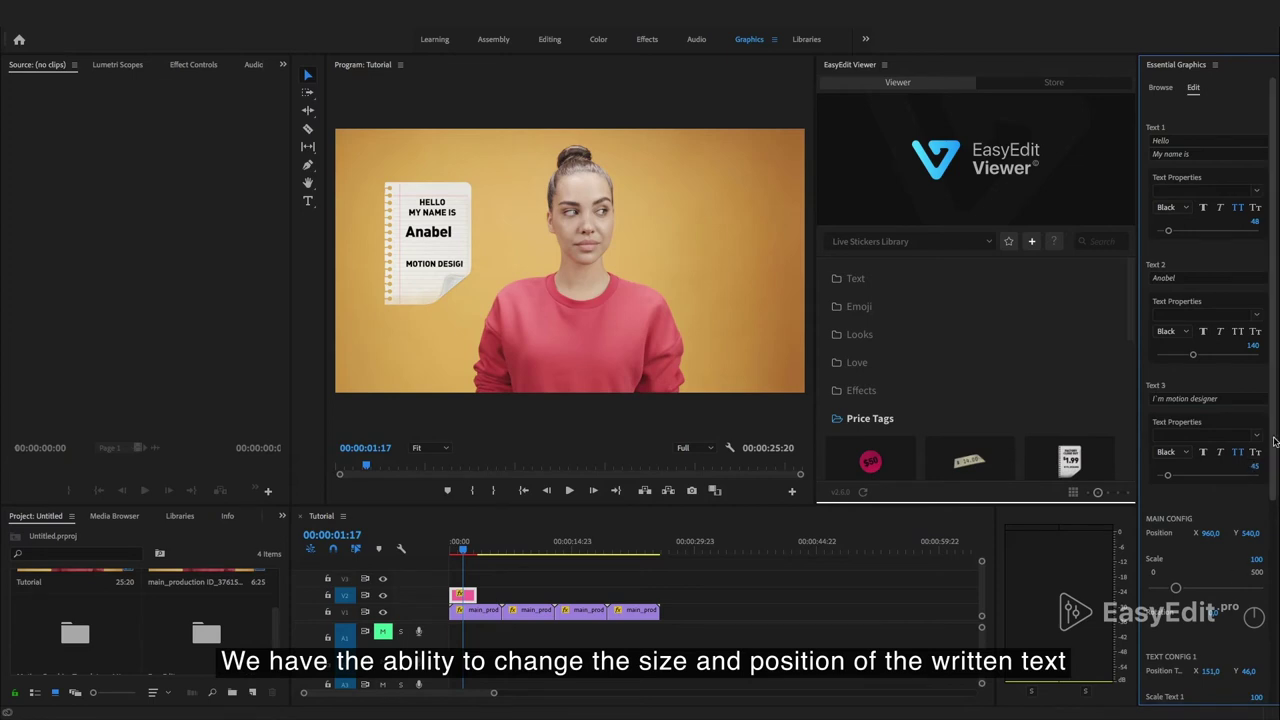
{"action": "left_click_drag", "start_coordinate": [1276, 409], "coordinate": [1276, 562]}
{"action": "left_click_drag", "start_coordinate": [1175, 664], "coordinate": [1173, 664]}
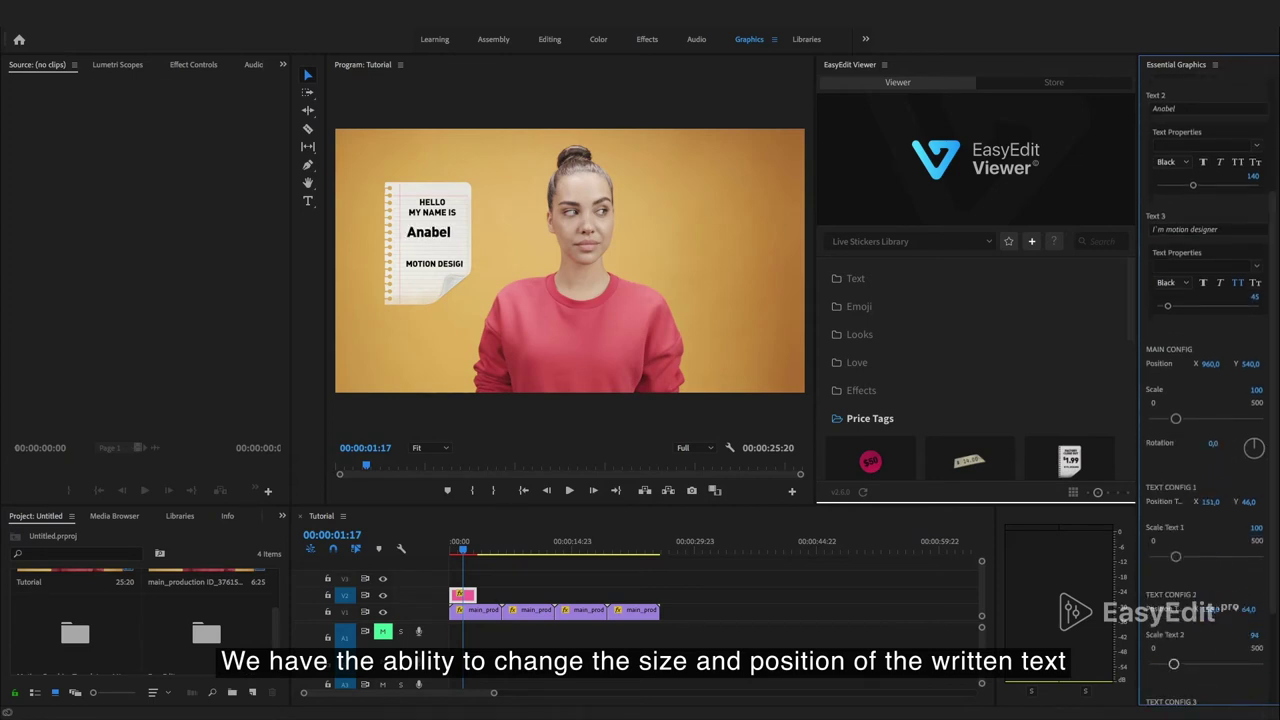
{"action": "scroll", "coordinate": [1200, 630], "scroll_direction": "down", "scroll_amount": 2}
{"action": "scroll", "coordinate": [1185, 636], "scroll_direction": "down", "scroll_amount": 1}
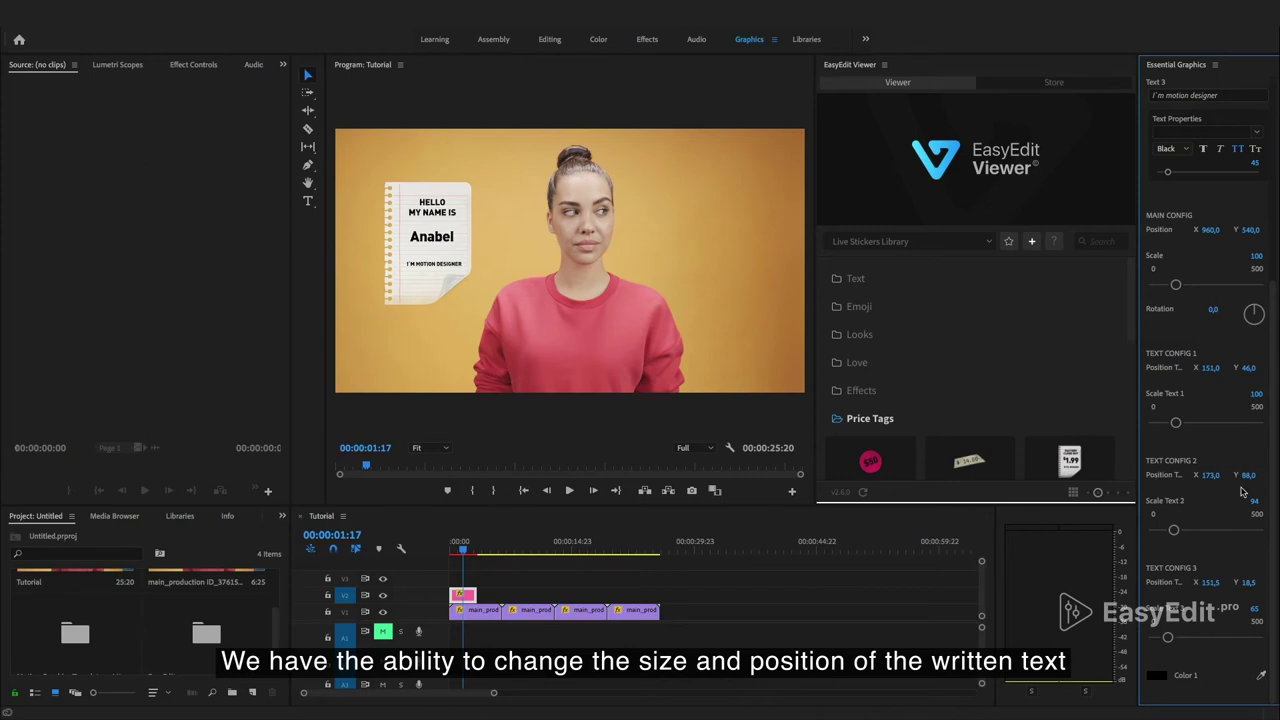
- Play back the sequence and park the playhead where the name tag shows
{"action": "left_click", "coordinate": [570, 420]}
{"action": "key", "text": "Home"}
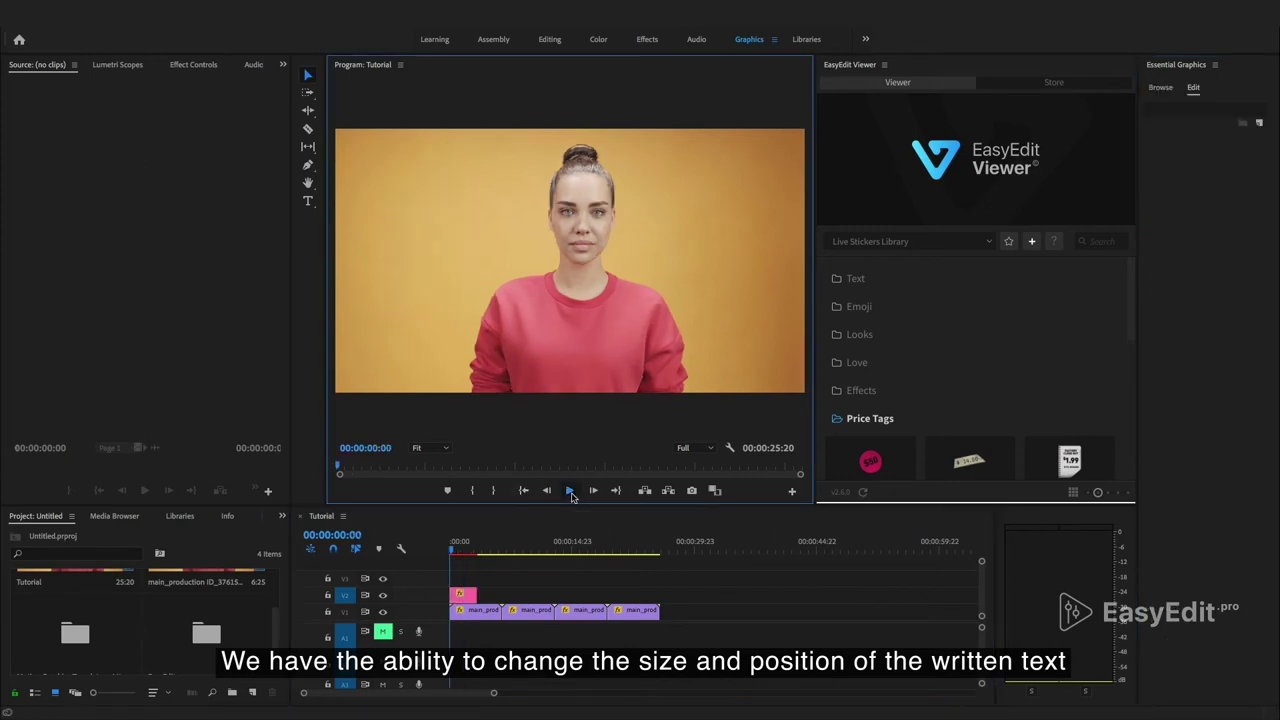
{"action": "left_click", "coordinate": [570, 491]}
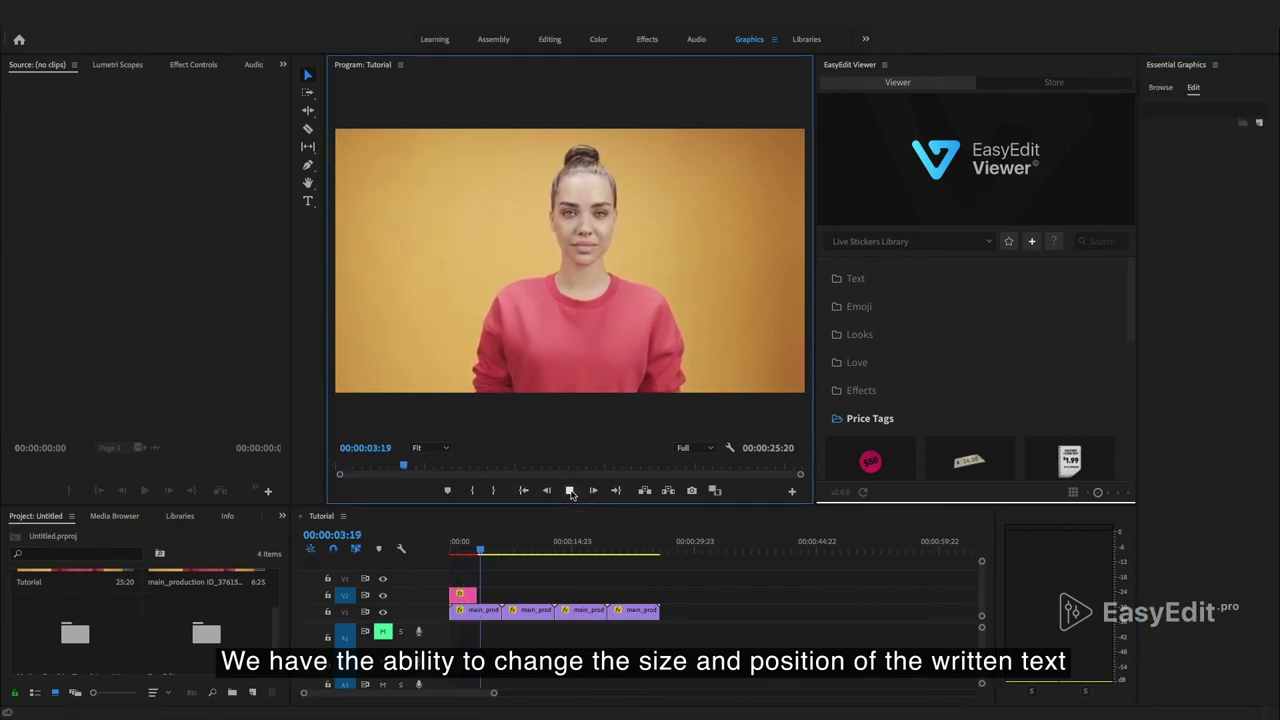
{"action": "left_click", "coordinate": [570, 491]}
{"action": "left_click", "coordinate": [461, 541]}
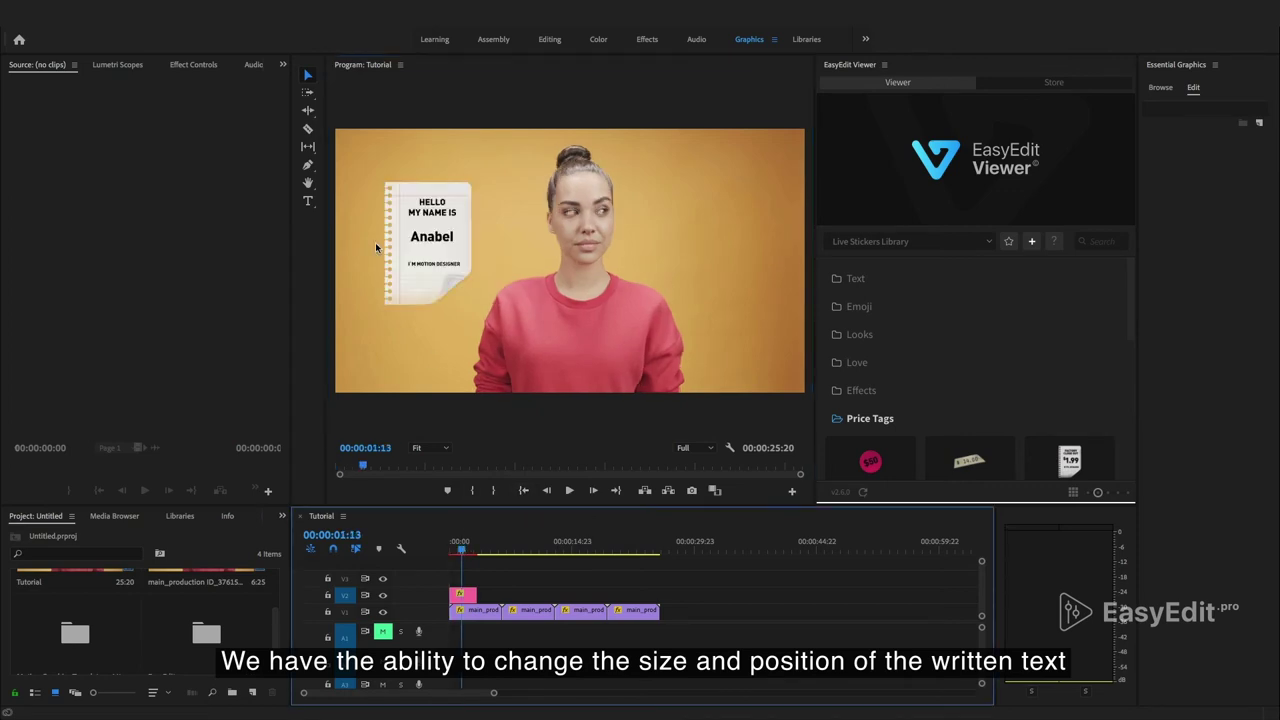
- With the Selection Tool, drag the name-tag sticker to the right of the woman
{"action": "left_click", "coordinate": [308, 200]}
{"action": "left_click", "coordinate": [378, 182]}
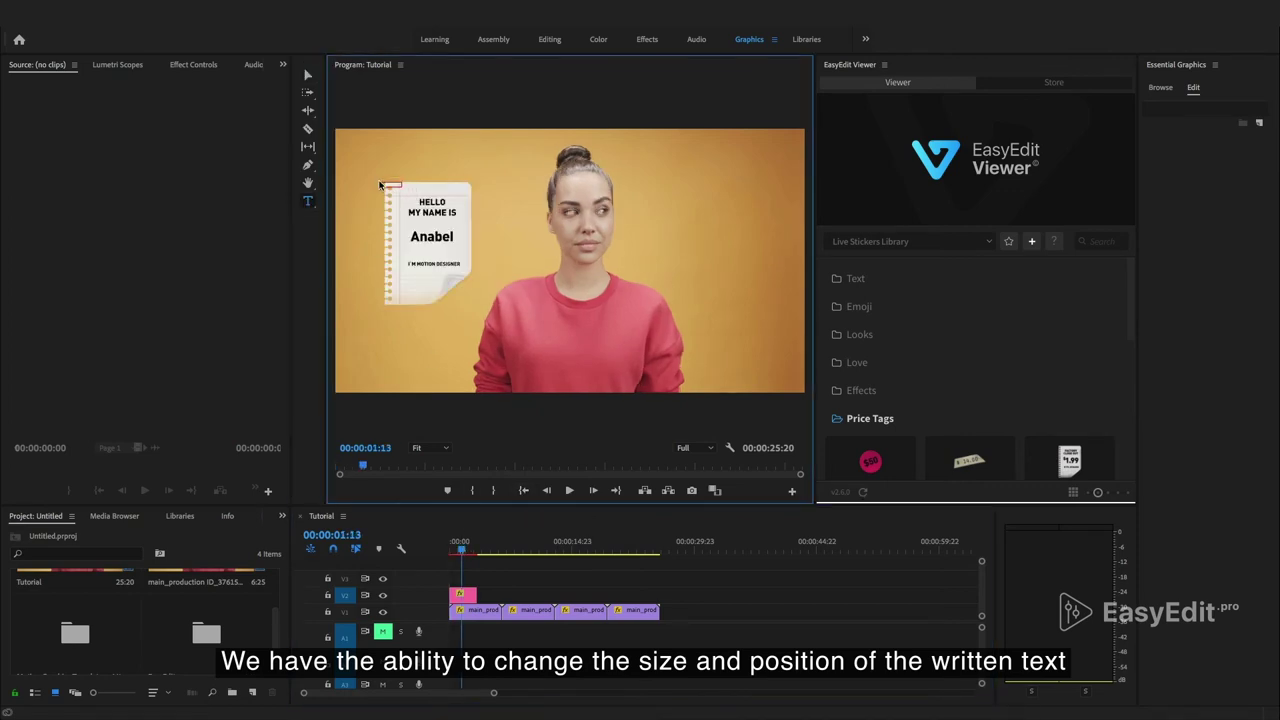
{"action": "key", "text": "Escape"}
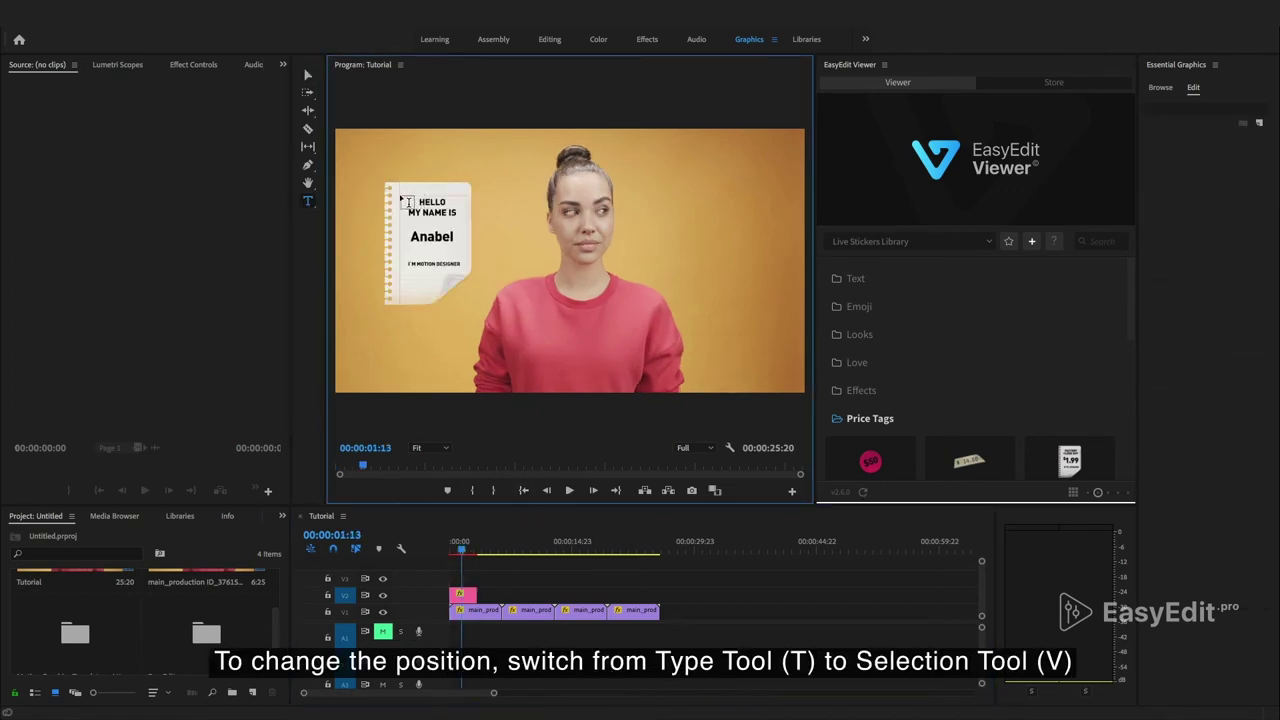
{"action": "left_click", "coordinate": [310, 79]}
{"action": "left_click_drag", "start_coordinate": [441, 246], "coordinate": [434, 230]}
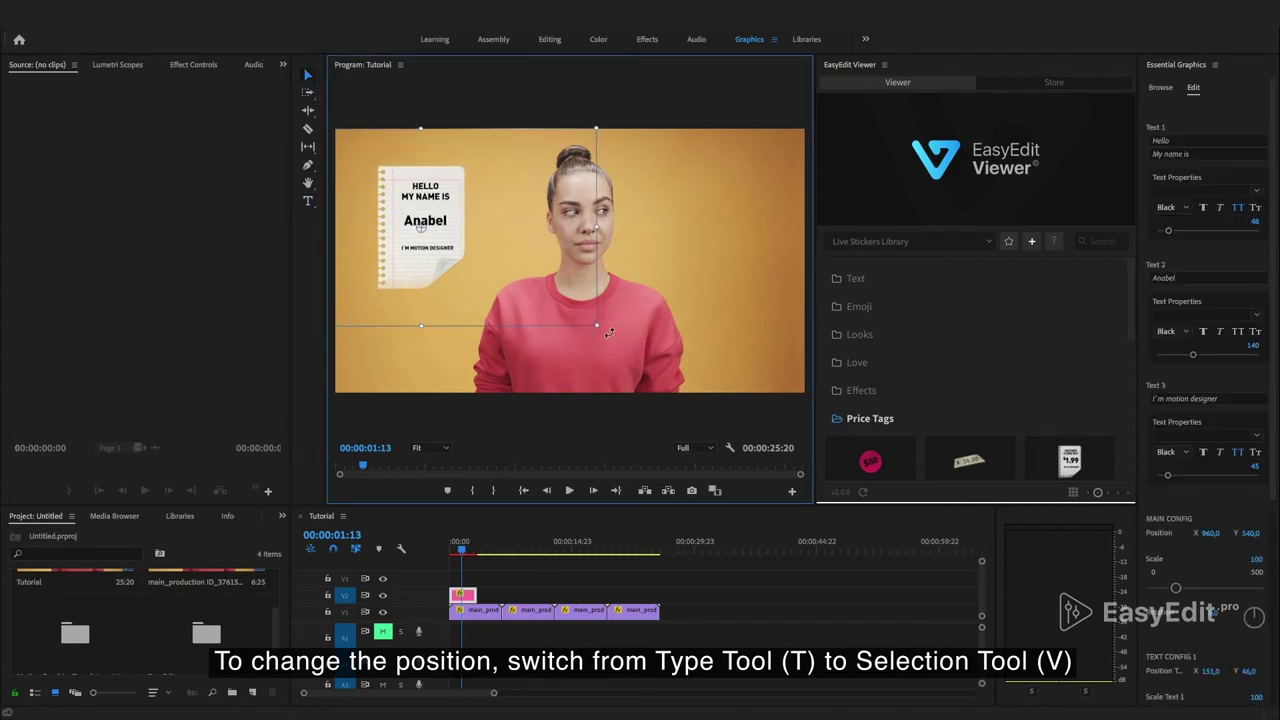
{"action": "mouse_move", "coordinate": [454, 261]}
{"action": "left_mouse_down"}
{"action": "mouse_move", "coordinate": [713, 277]}
{"action": "mouse_move", "coordinate": [766, 259]}
{"action": "left_mouse_up"}
{"action": "right_click", "coordinate": [766, 259]}
{"action": "left_click", "coordinate": [658, 107]}
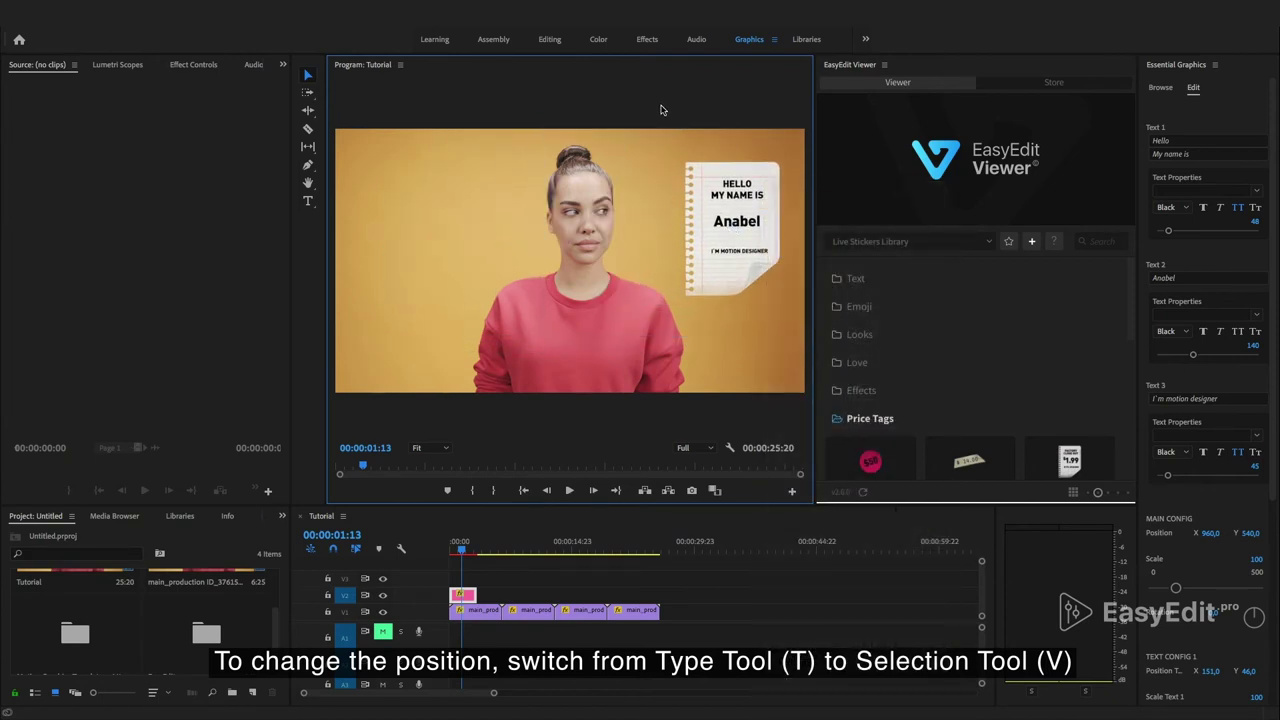
- Lengthen the name-tag clip on V2 and play back to check it
{"action": "left_click_drag", "start_coordinate": [476, 594], "coordinate": [552, 594]}
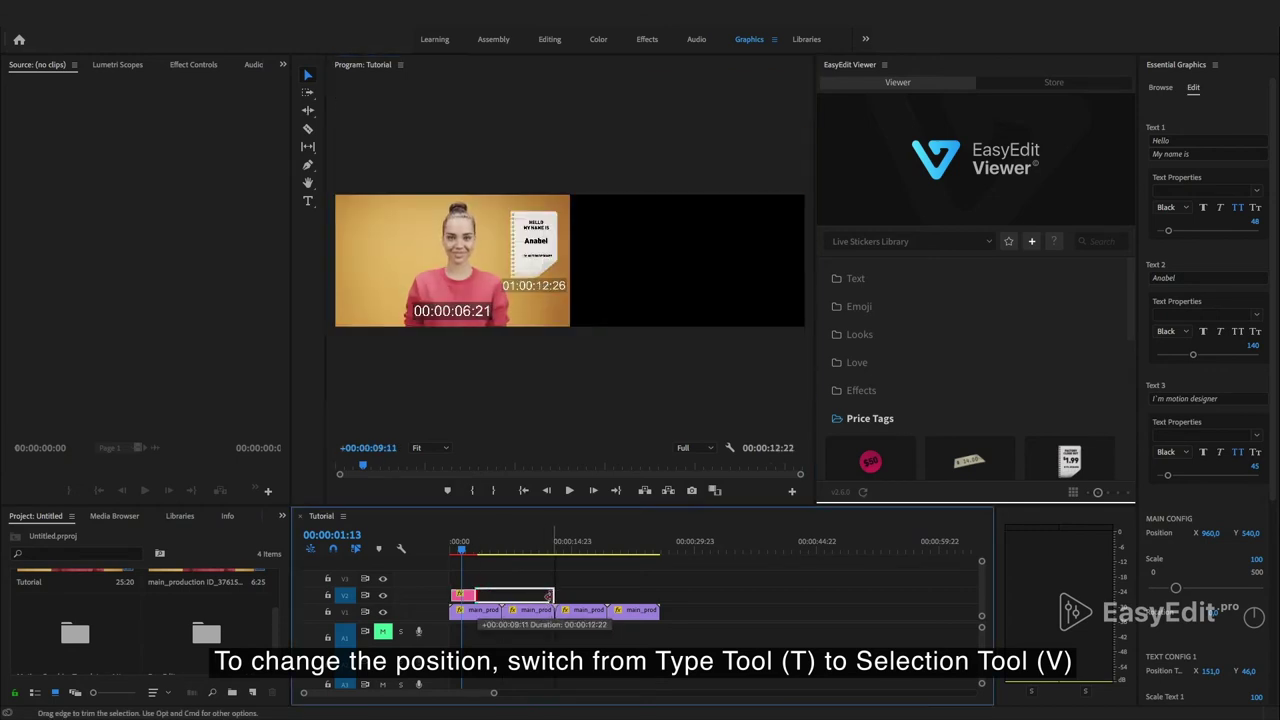
{"action": "key", "text": "space"}
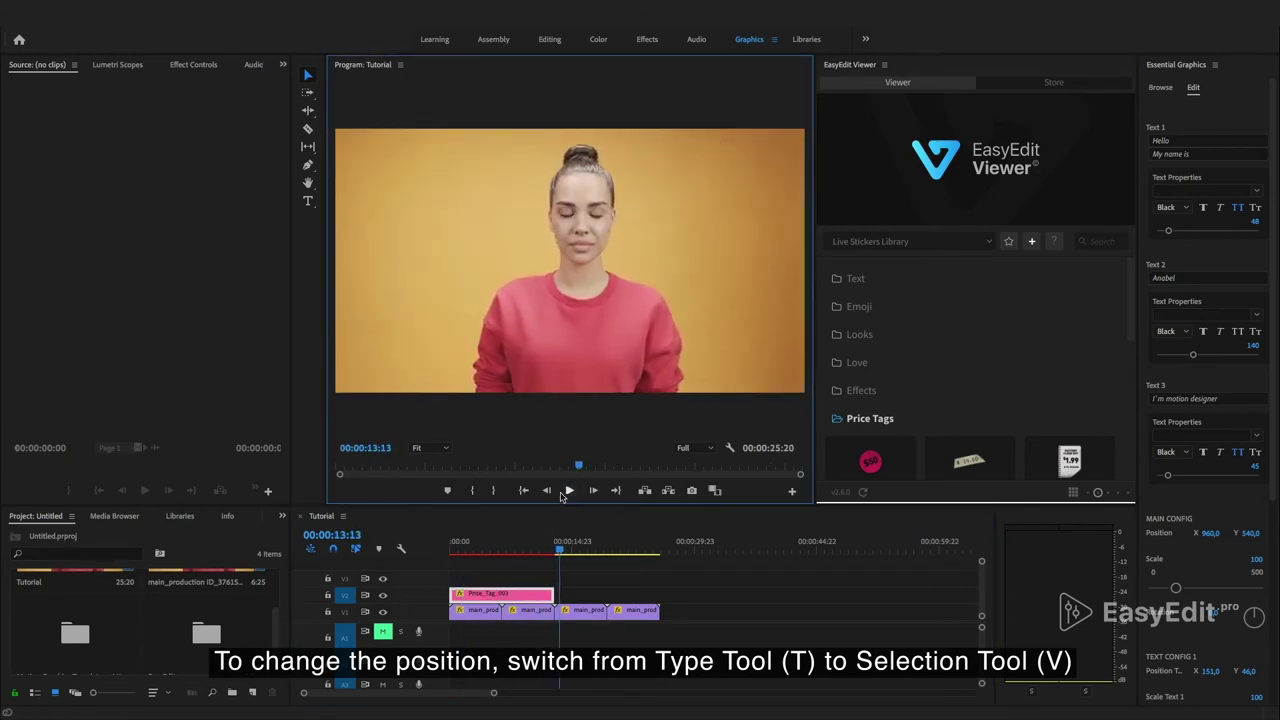
{"action": "left_click", "coordinate": [524, 491]}
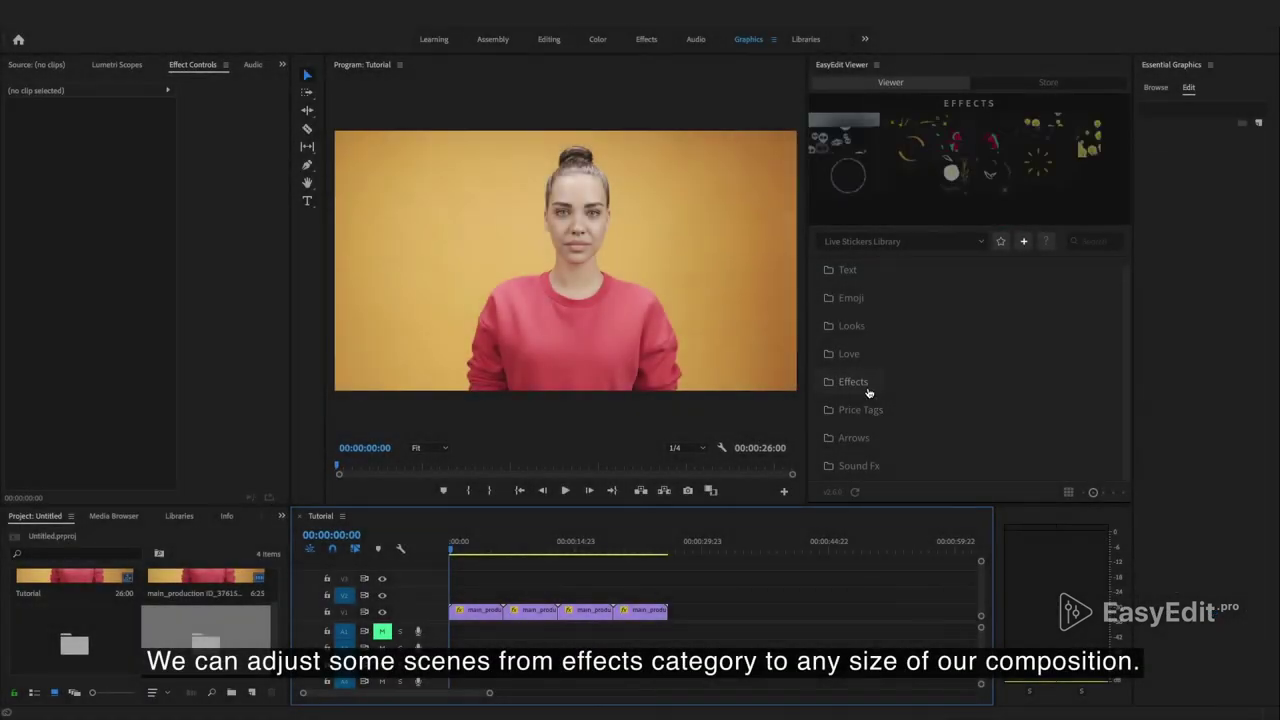
- Import Effect 016 lips animation from the Effects thumbnails and stop on a frame showing it
{"action": "scroll", "coordinate": [915, 341], "scroll_direction": "down", "scroll_amount": 2}
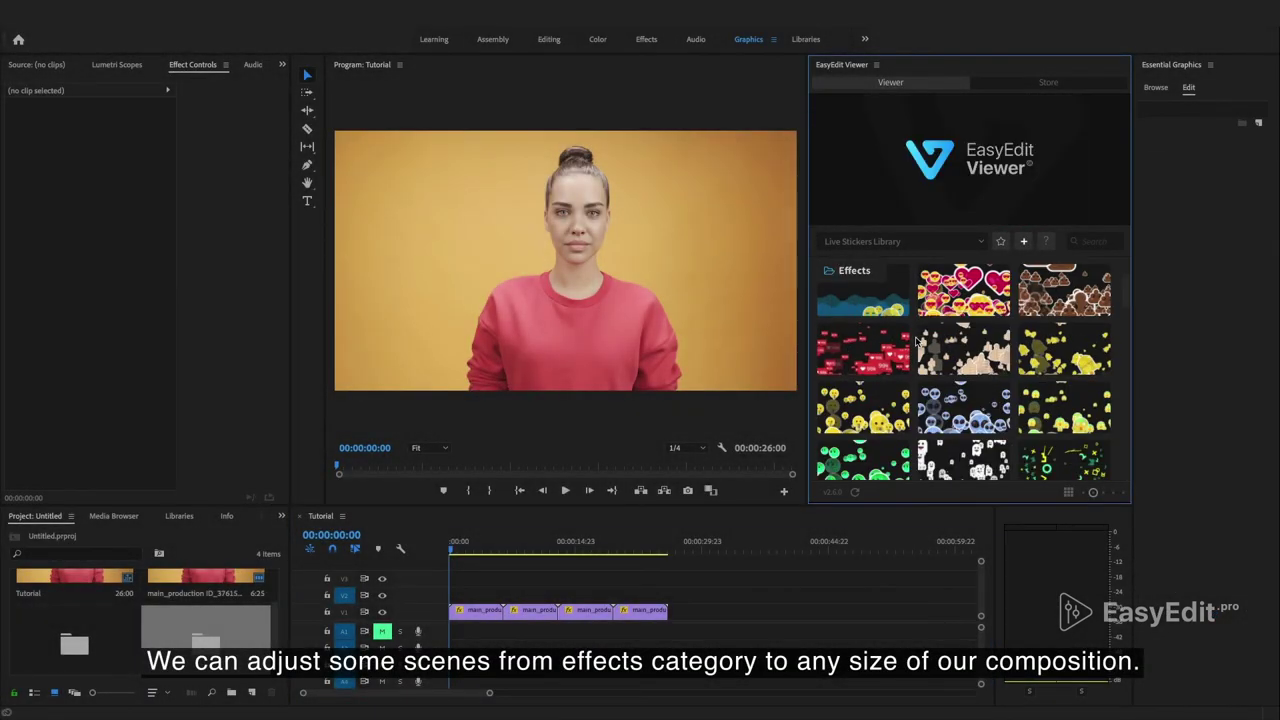
{"action": "scroll", "coordinate": [915, 341], "scroll_direction": "down", "scroll_amount": 3}
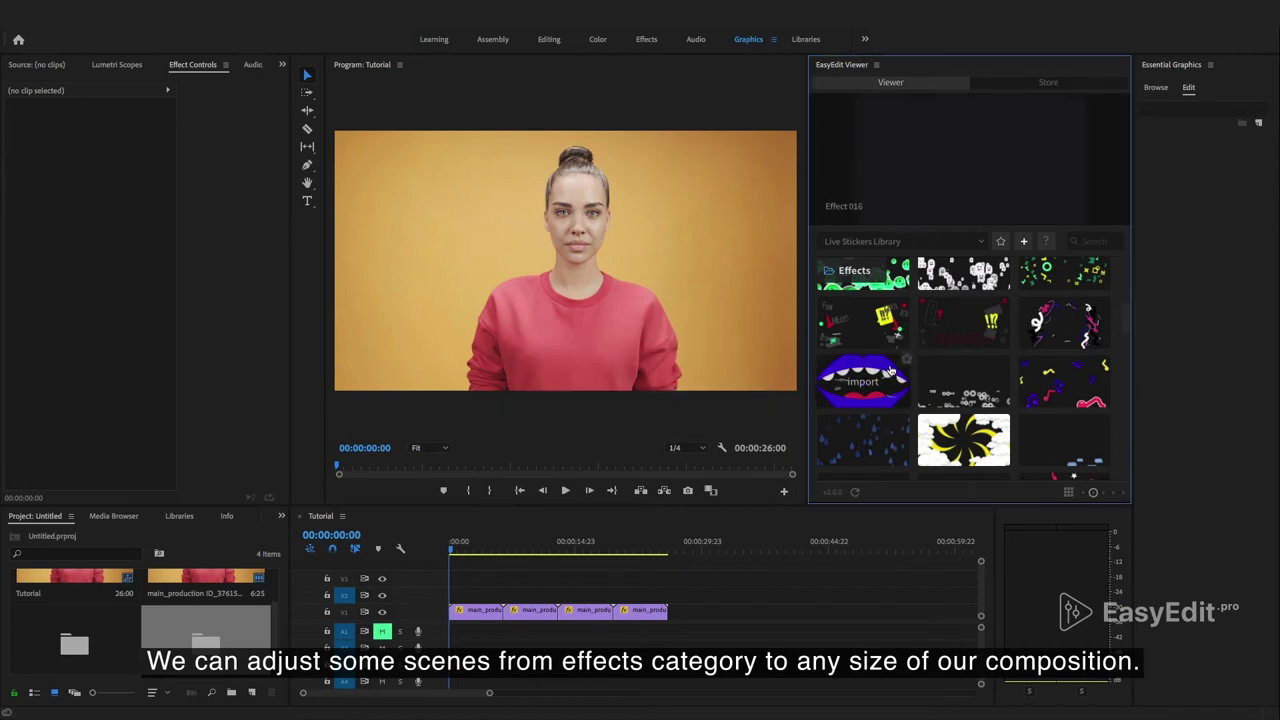
{"action": "left_click", "coordinate": [860, 381]}
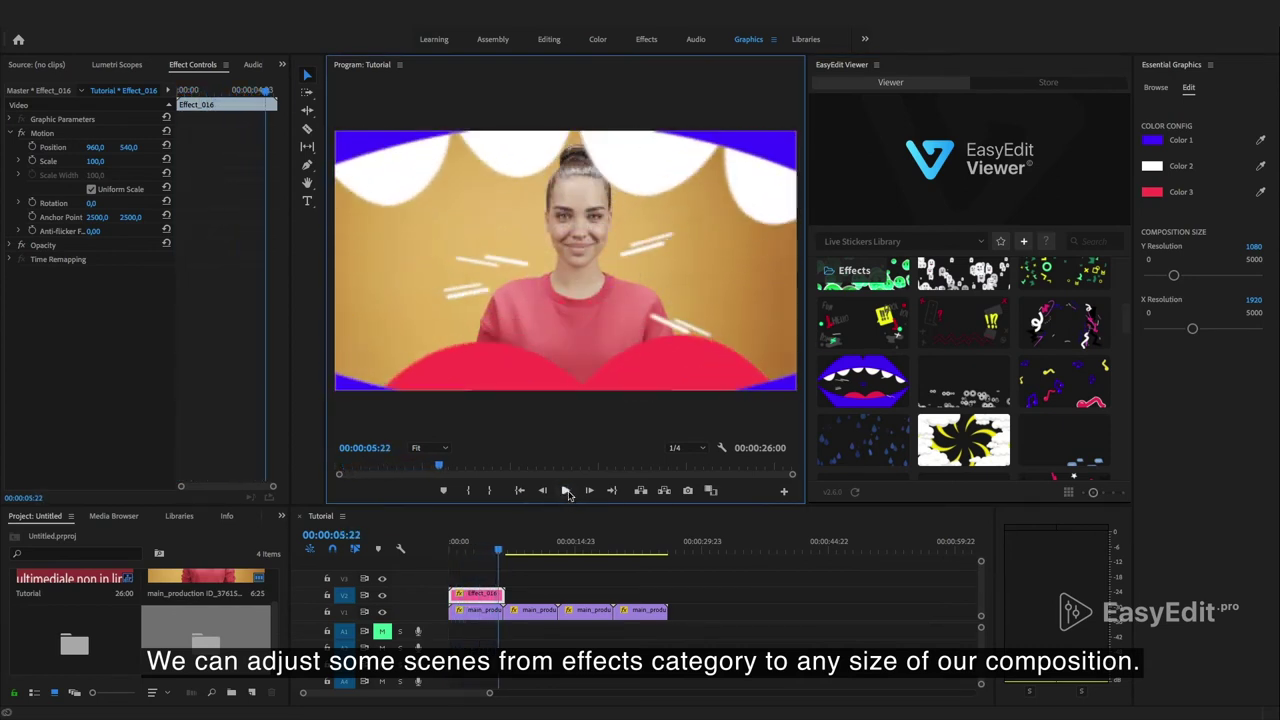
{"action": "left_click", "coordinate": [567, 491]}
{"action": "left_click", "coordinate": [520, 491]}
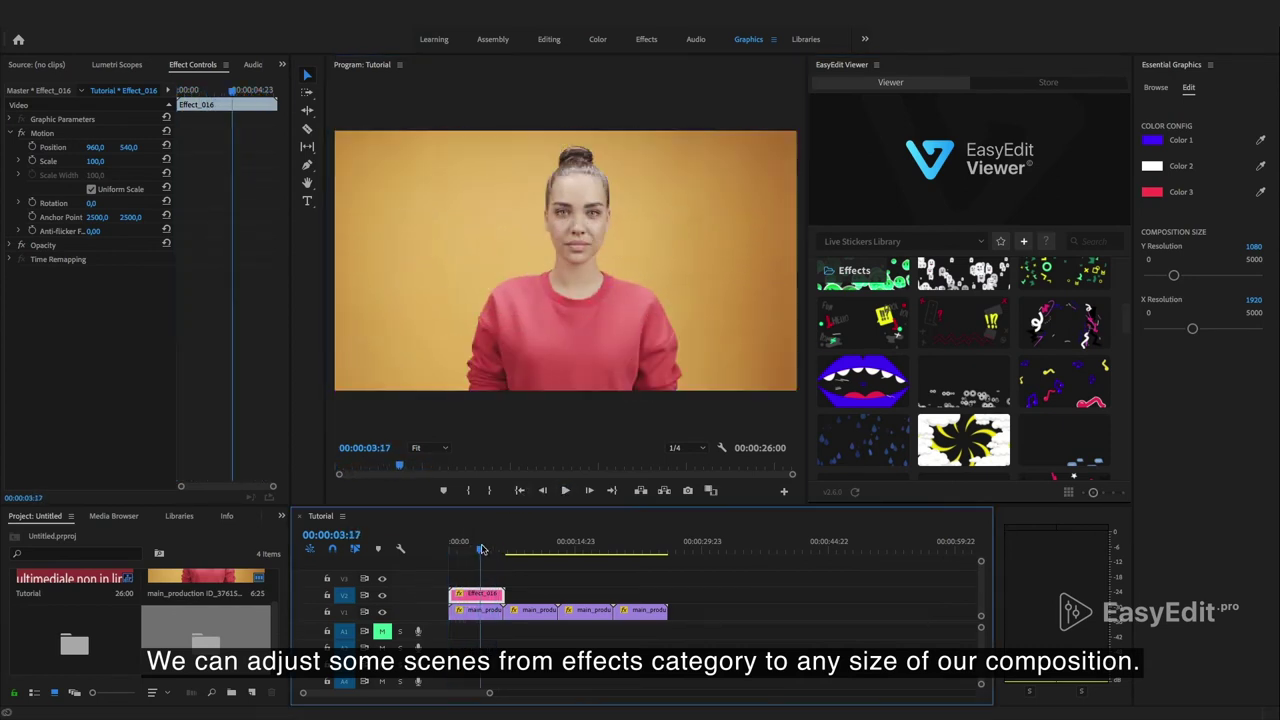
- Recolour the lips magenta pink, after briefly trying green
{"action": "left_click", "coordinate": [1151, 141]}
{"action": "left_click_drag", "start_coordinate": [726, 148], "coordinate": [883, 247]}
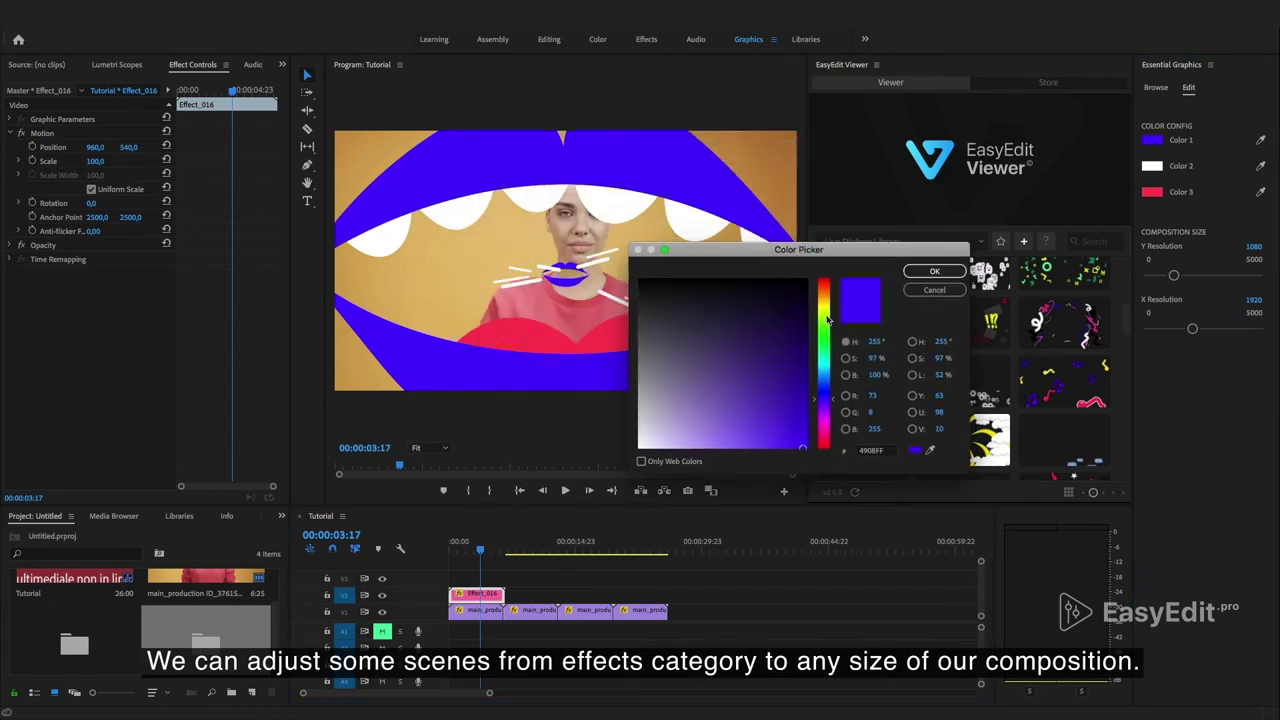
{"action": "left_click", "coordinate": [826, 330]}
{"action": "left_click", "coordinate": [938, 268]}
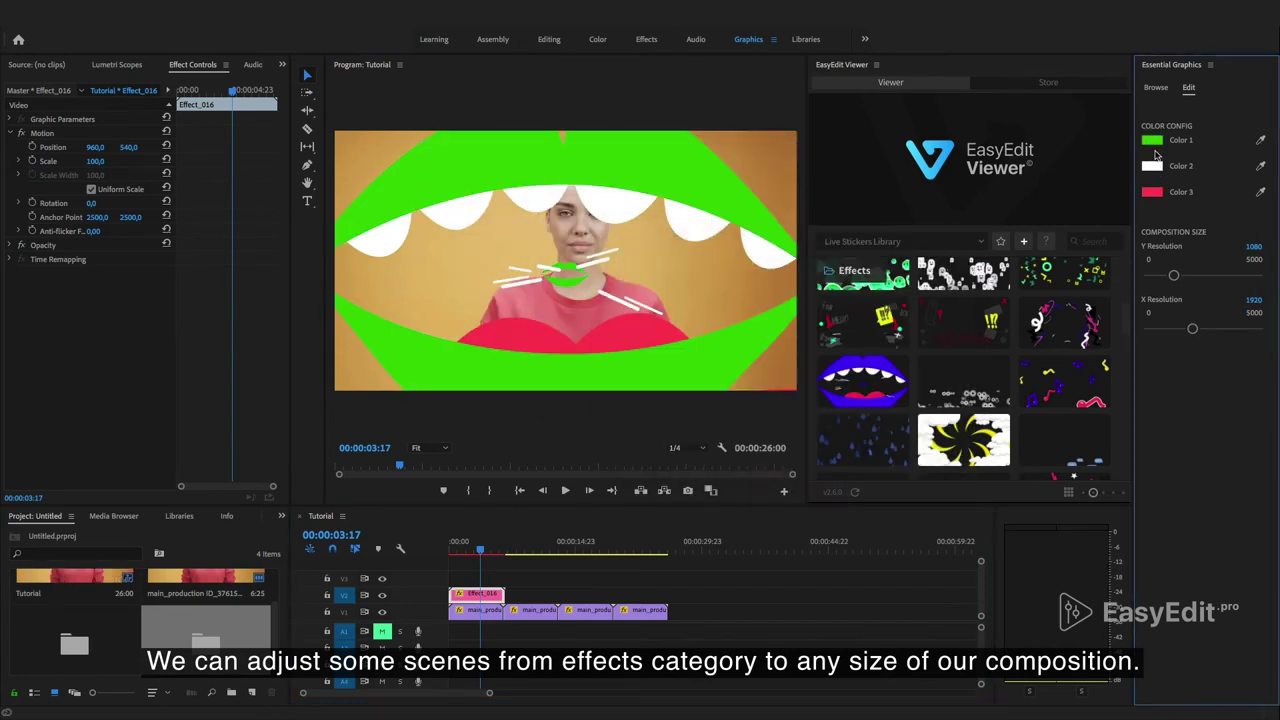
{"action": "left_click", "coordinate": [1152, 141]}
{"action": "left_click", "coordinate": [680, 185]}
{"action": "left_click", "coordinate": [771, 166]}
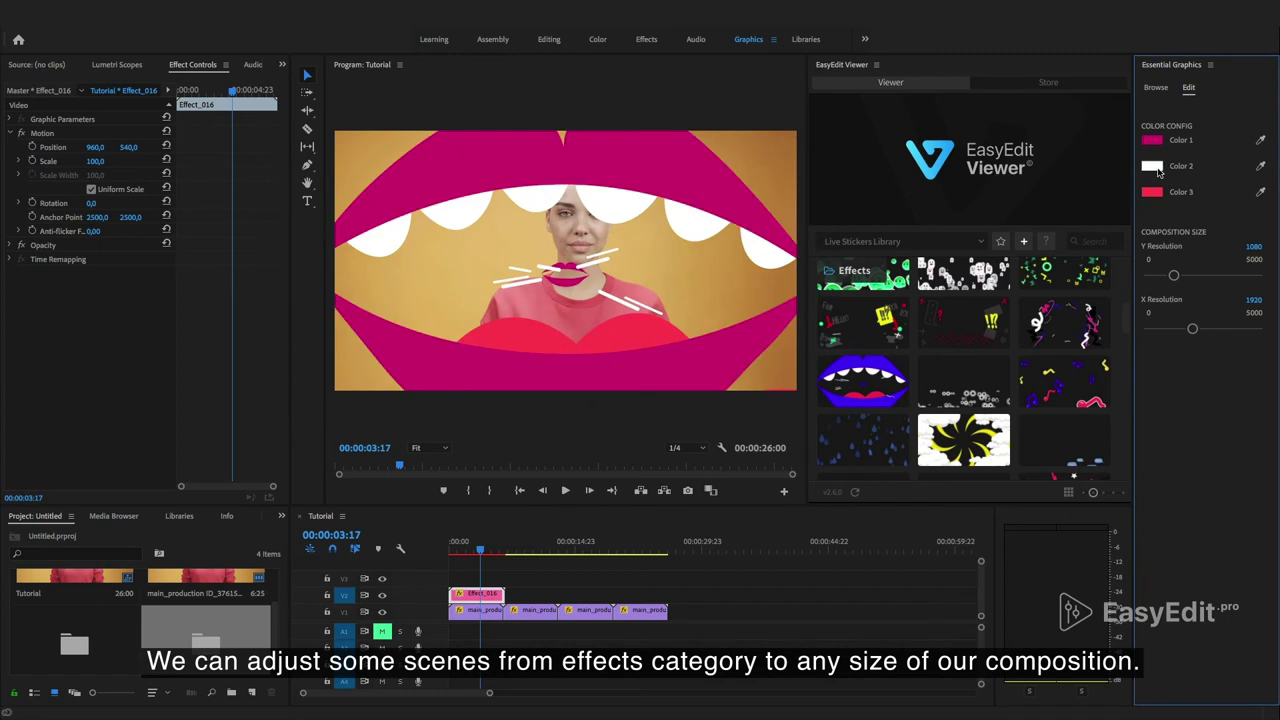
- Change the white teeth colour to a light teal
{"action": "left_click", "coordinate": [1152, 166]}
{"action": "left_click", "coordinate": [681, 212]}
{"action": "left_click_drag", "start_coordinate": [643, 240], "coordinate": [645, 256]}
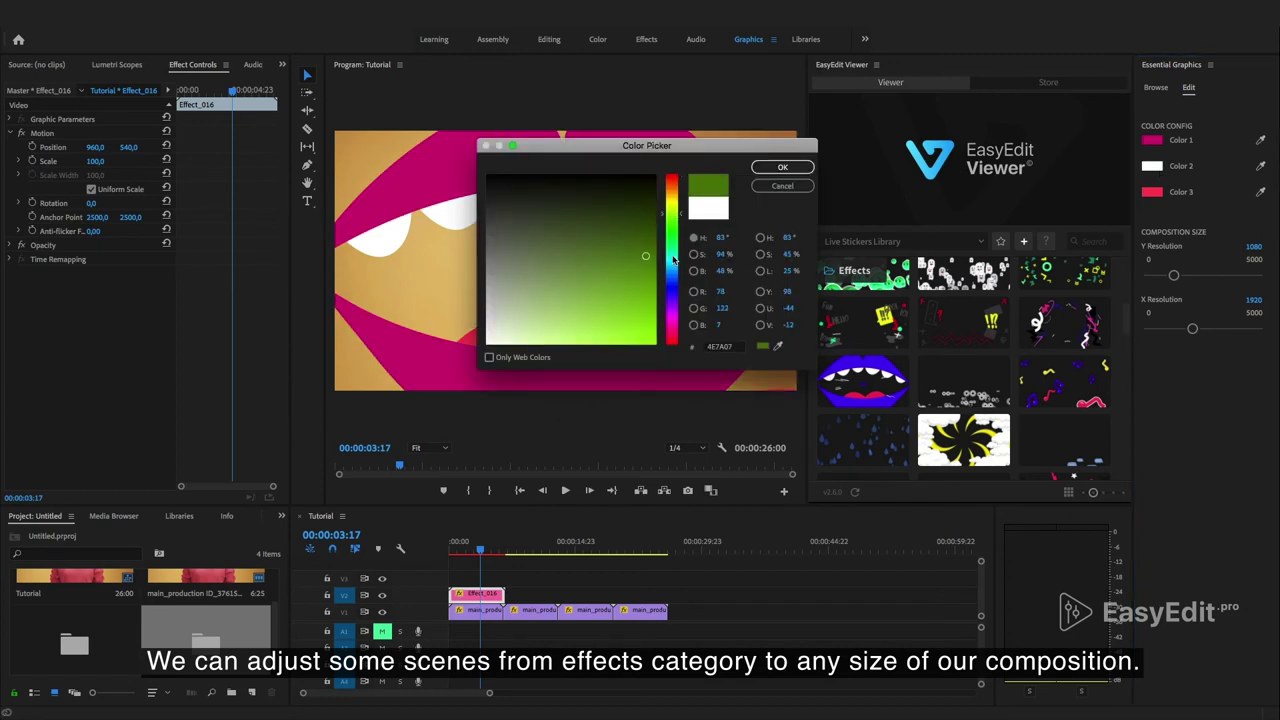
{"action": "left_click", "coordinate": [673, 259]}
{"action": "left_click", "coordinate": [598, 322]}
{"action": "left_click", "coordinate": [783, 167]}
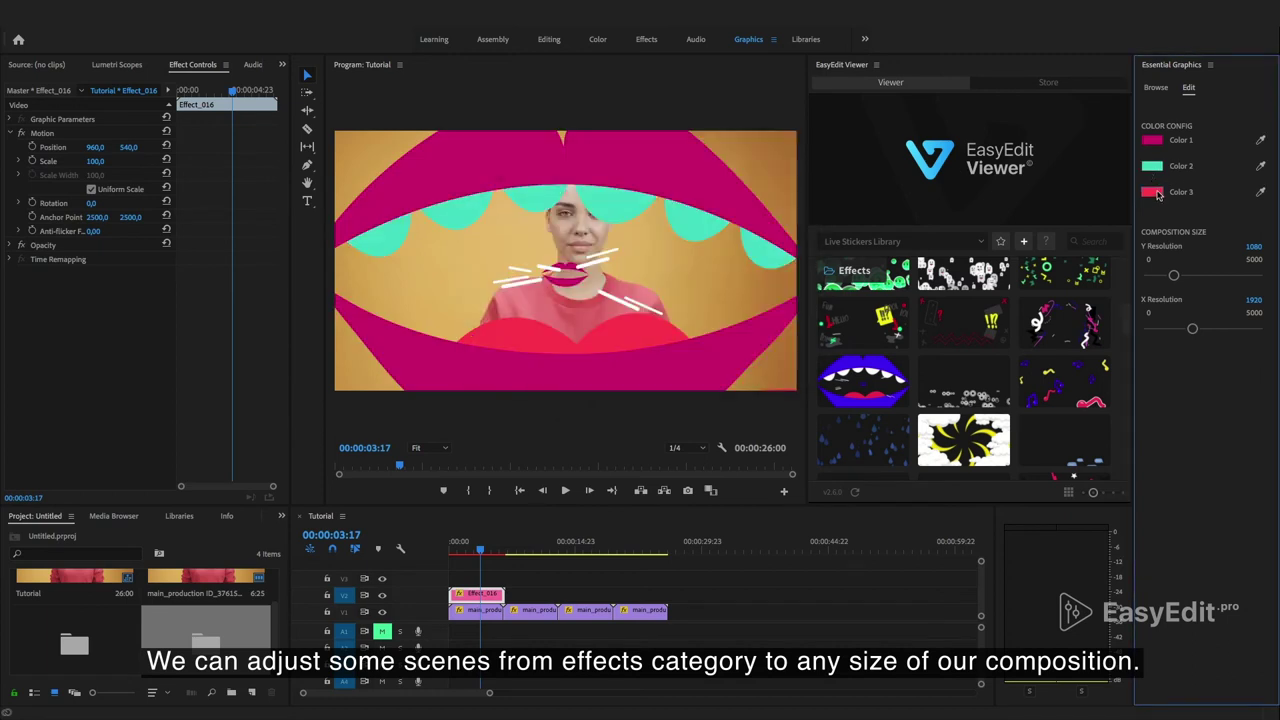
- Set Color 3 to dark red and play back to preview the new colours
{"action": "left_click", "coordinate": [1153, 192]}
{"action": "left_click_drag", "start_coordinate": [680, 150], "coordinate": [823, 181]}
{"action": "left_click", "coordinate": [785, 285]}
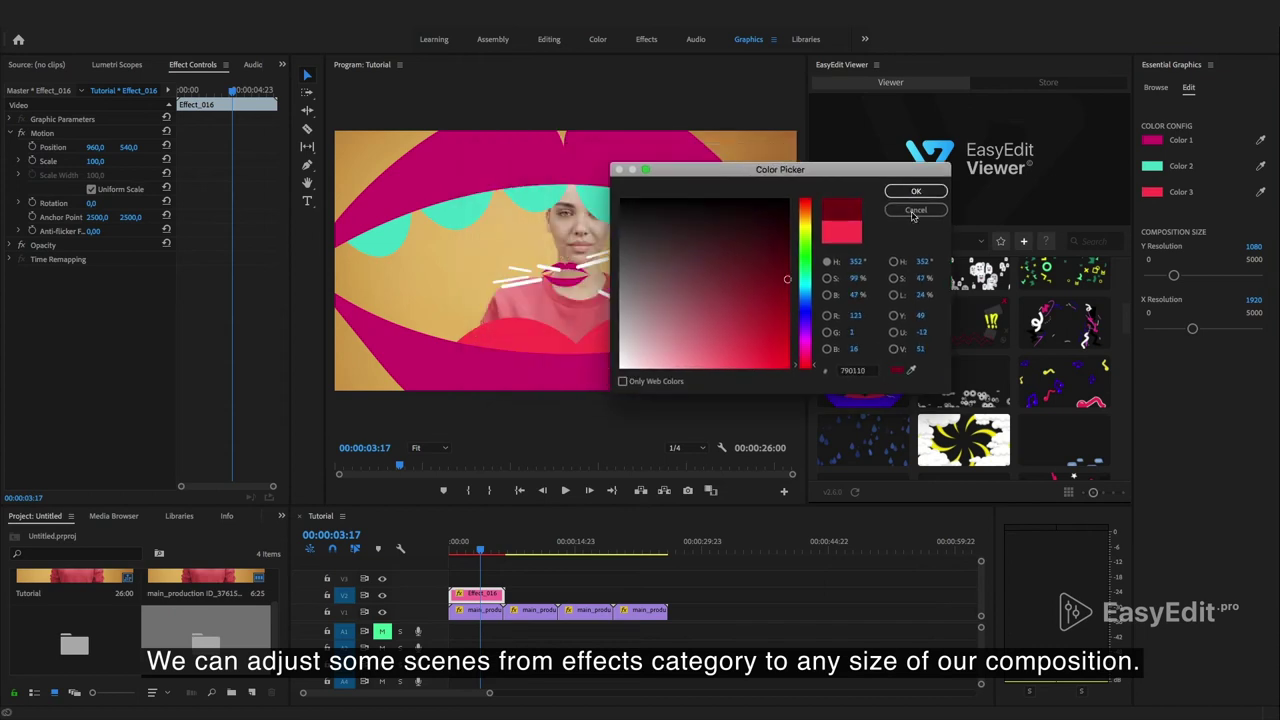
{"action": "left_click", "coordinate": [909, 190]}
{"action": "left_click", "coordinate": [565, 490]}
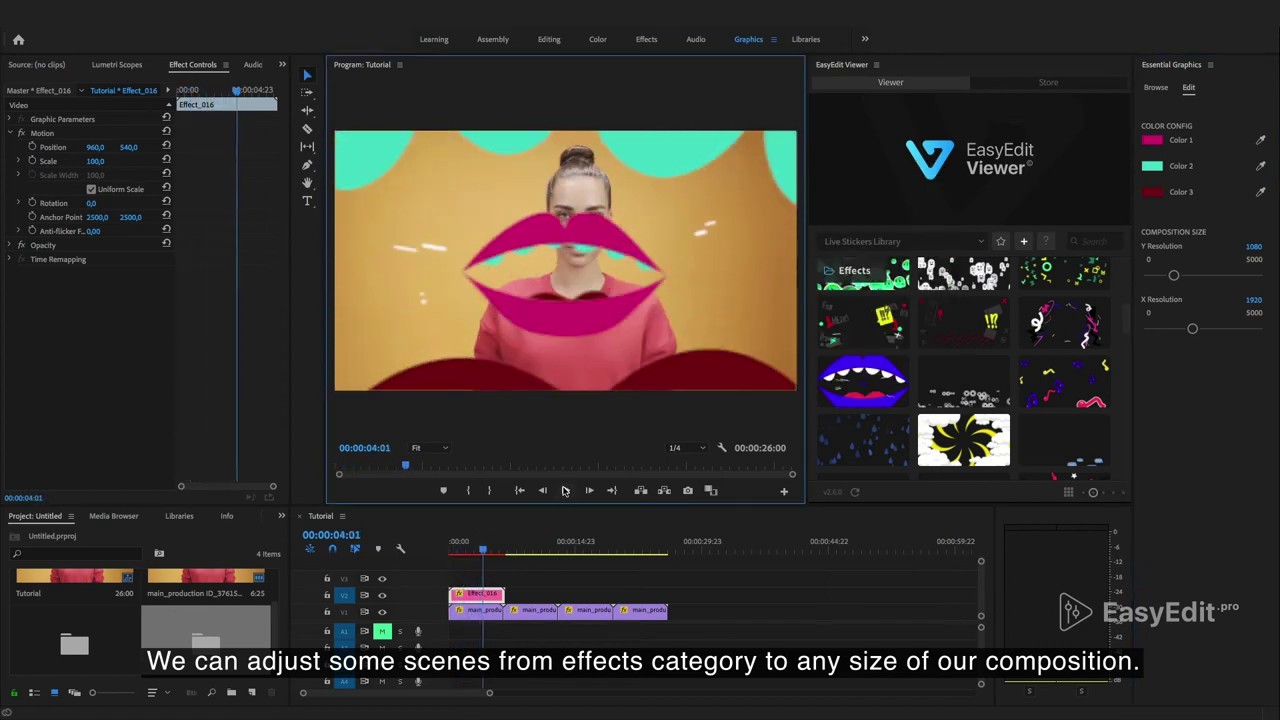
{"action": "left_click", "coordinate": [565, 490]}
- Change the Tutorial sequence frame size to 3100×1600, accepting the delete-previews warning
{"action": "left_click", "coordinate": [200, 20]}
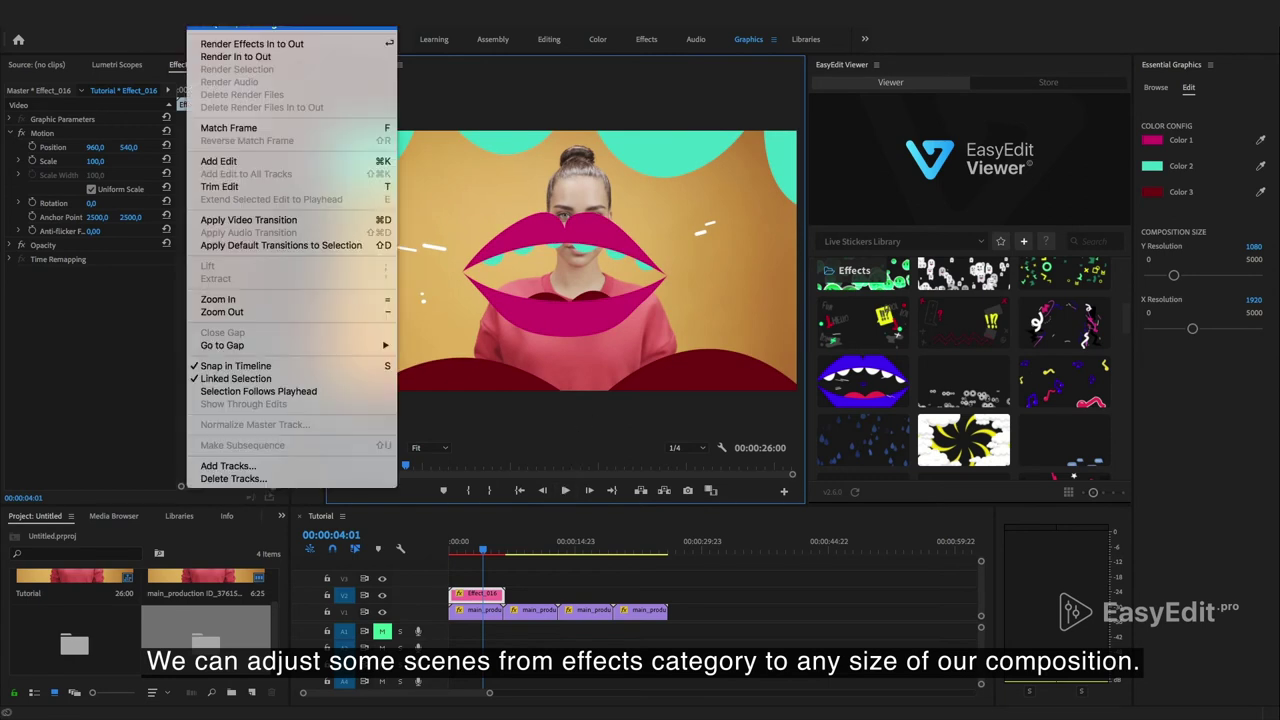
{"action": "left_click", "coordinate": [230, 32]}
{"action": "type", "text": "3100"}
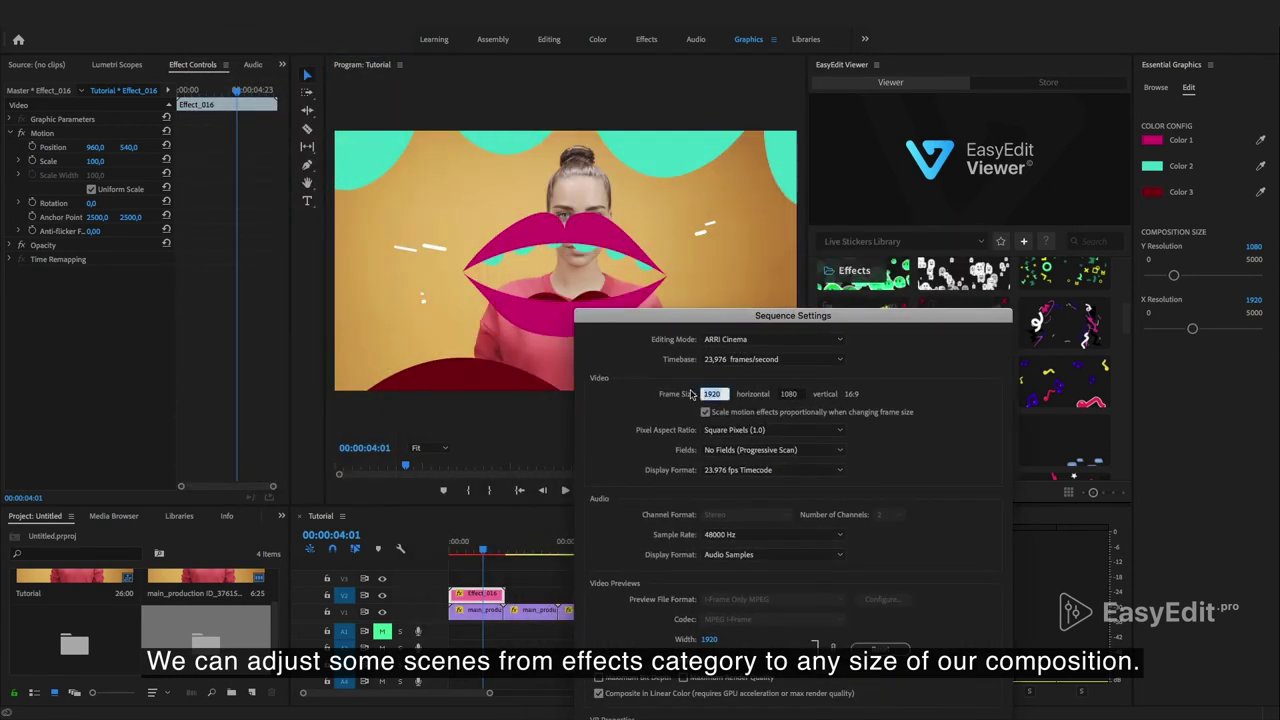
{"action": "left_click", "coordinate": [792, 395]}
{"action": "left_click_drag", "start_coordinate": [708, 316], "coordinate": [648, 135]}
{"action": "left_click", "coordinate": [899, 625]}
{"action": "left_click", "coordinate": [757, 391]}
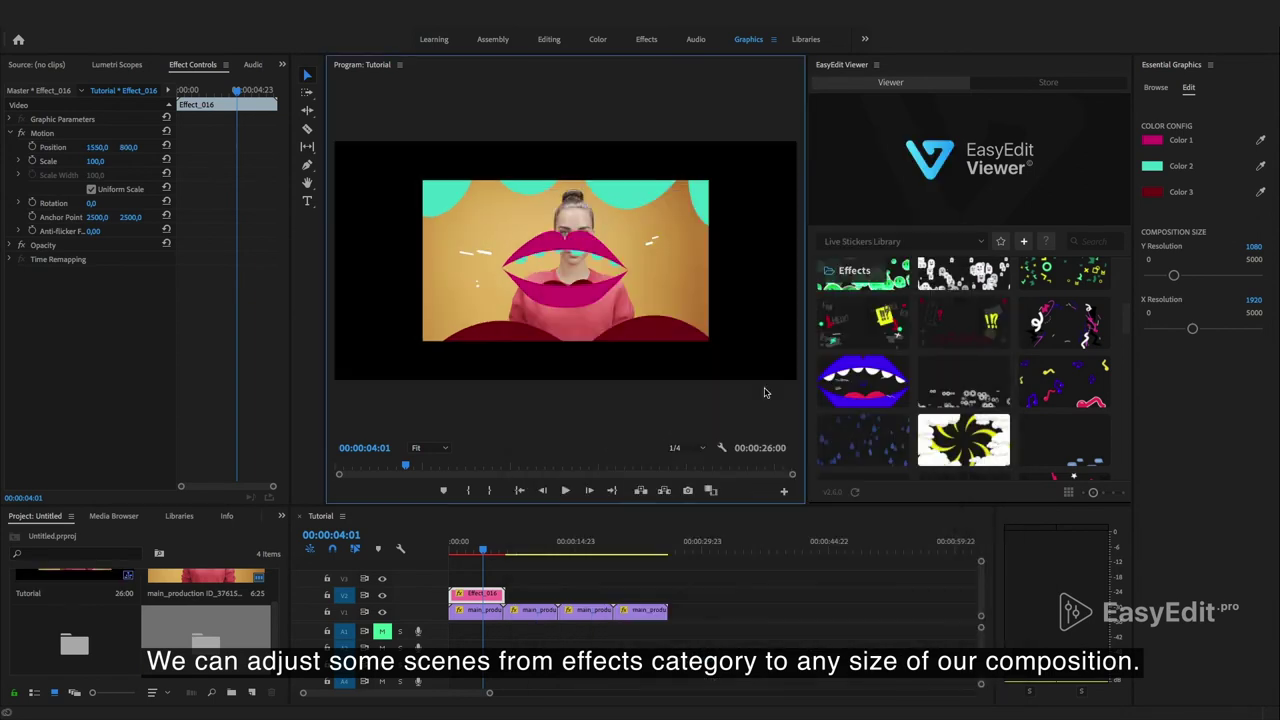
- Set the first main_production clip's Scale to 88 in Effect Controls
{"action": "left_click", "coordinate": [477, 611]}
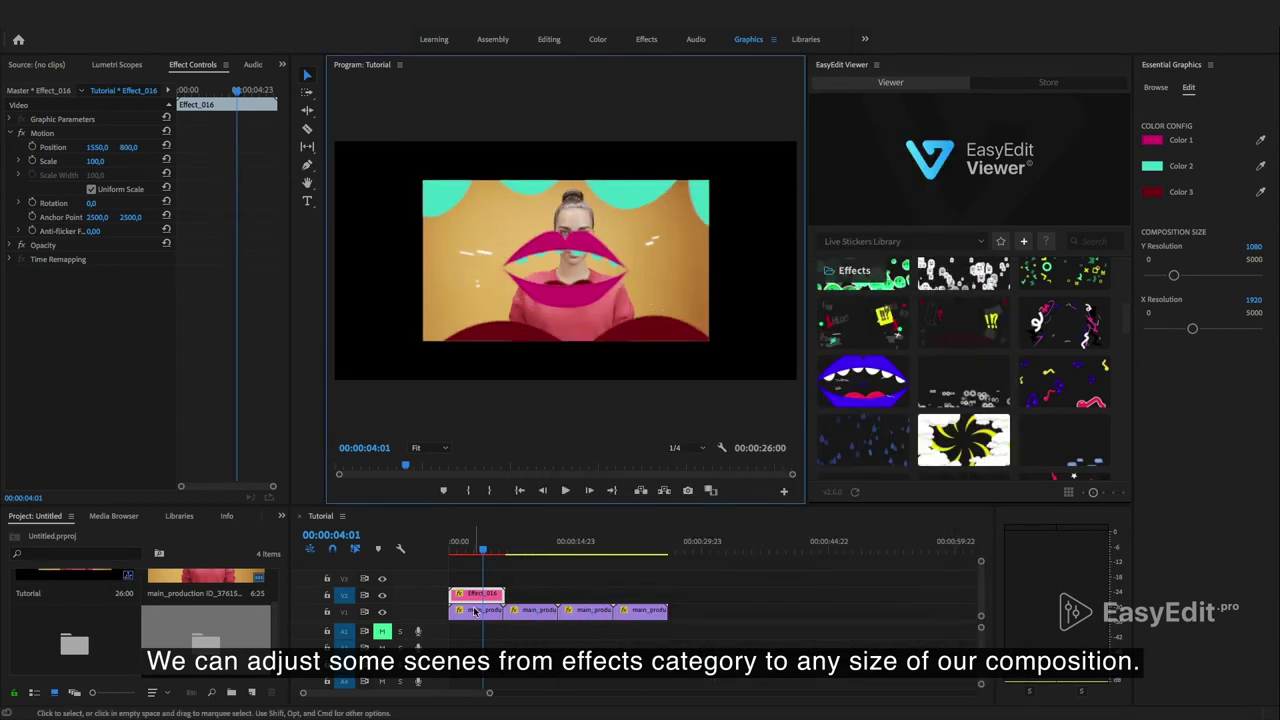
{"action": "left_click", "coordinate": [93, 147]}
{"action": "type", "text": "88"}
{"action": "key", "text": "Return"}
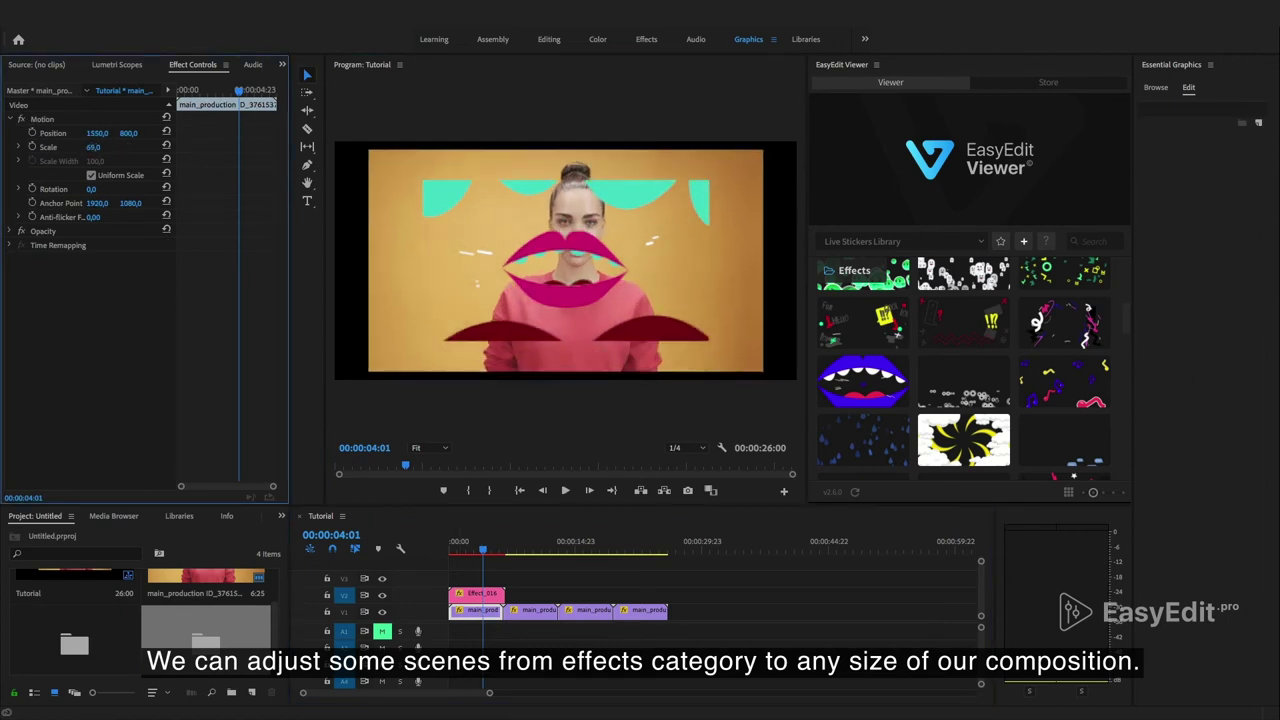
- Resize the Effect_016 lips composition to 3063×1750 and play back to check
{"action": "left_click", "coordinate": [465, 594]}
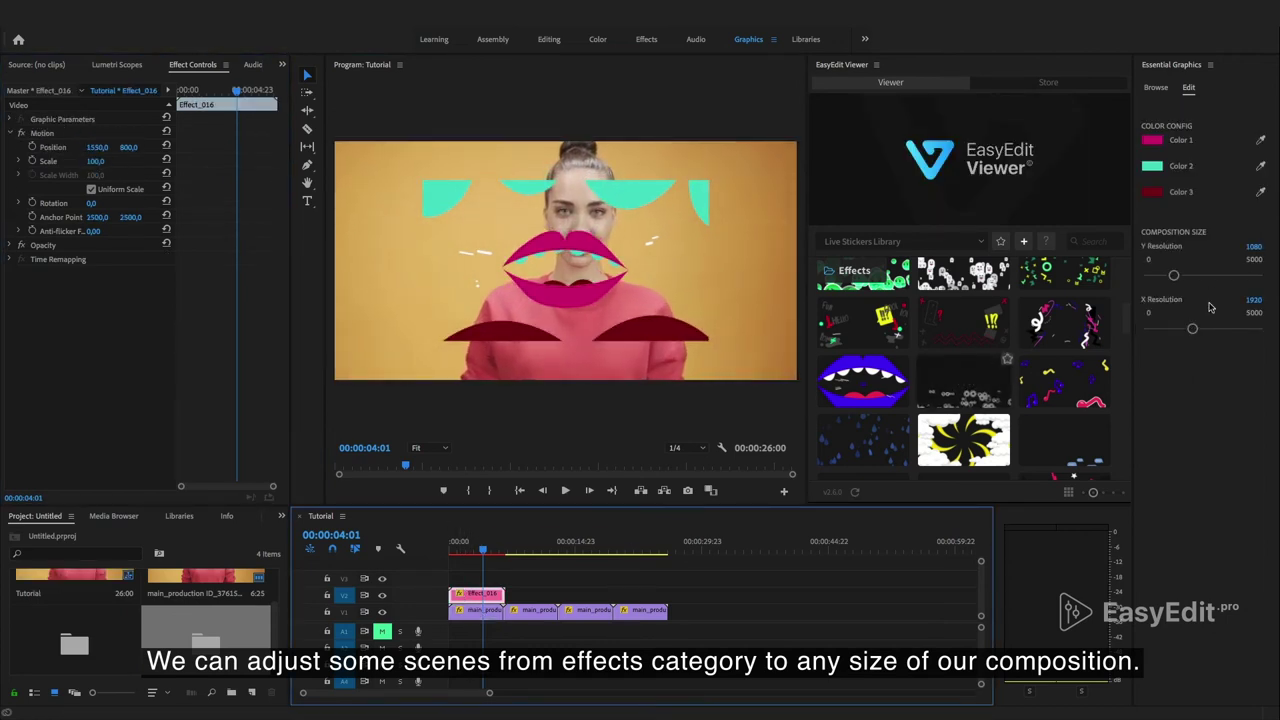
{"action": "left_click_drag", "start_coordinate": [1173, 278], "coordinate": [1185, 280]}
{"action": "left_click_drag", "start_coordinate": [1196, 330], "coordinate": [1215, 329]}
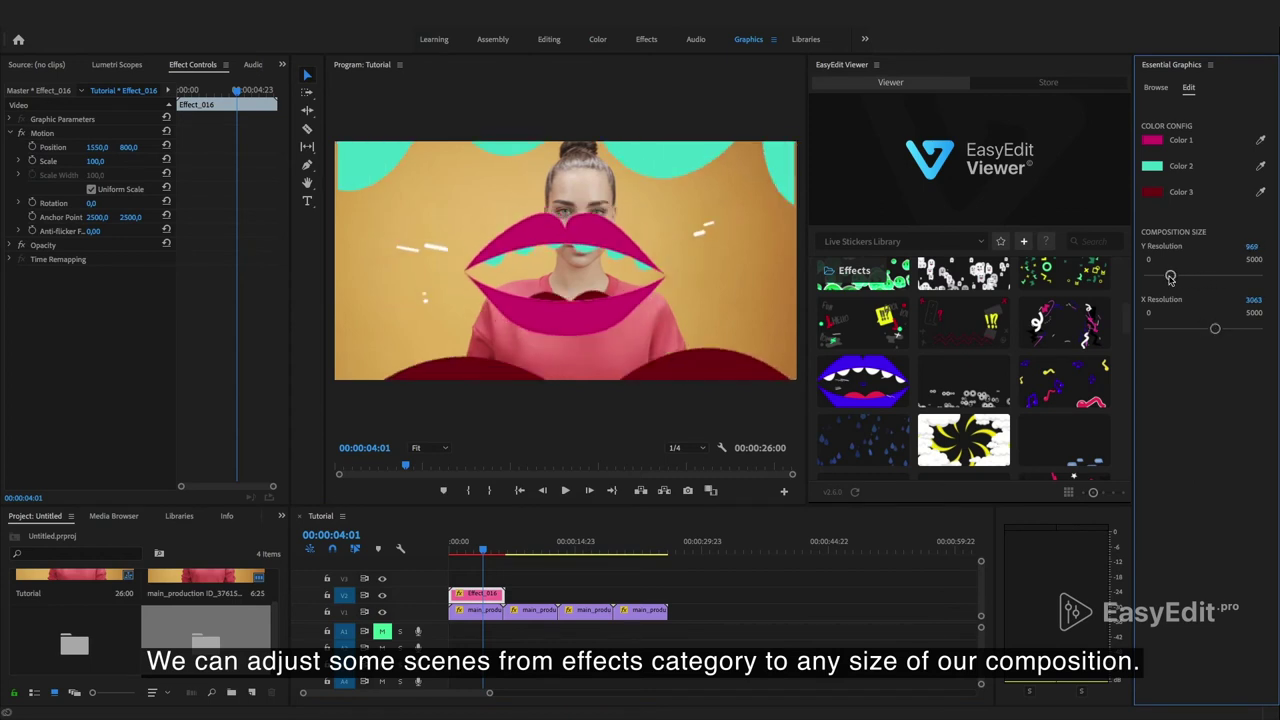
{"action": "left_click_drag", "start_coordinate": [1182, 277], "coordinate": [1187, 276]}
{"action": "left_click", "coordinate": [567, 490]}
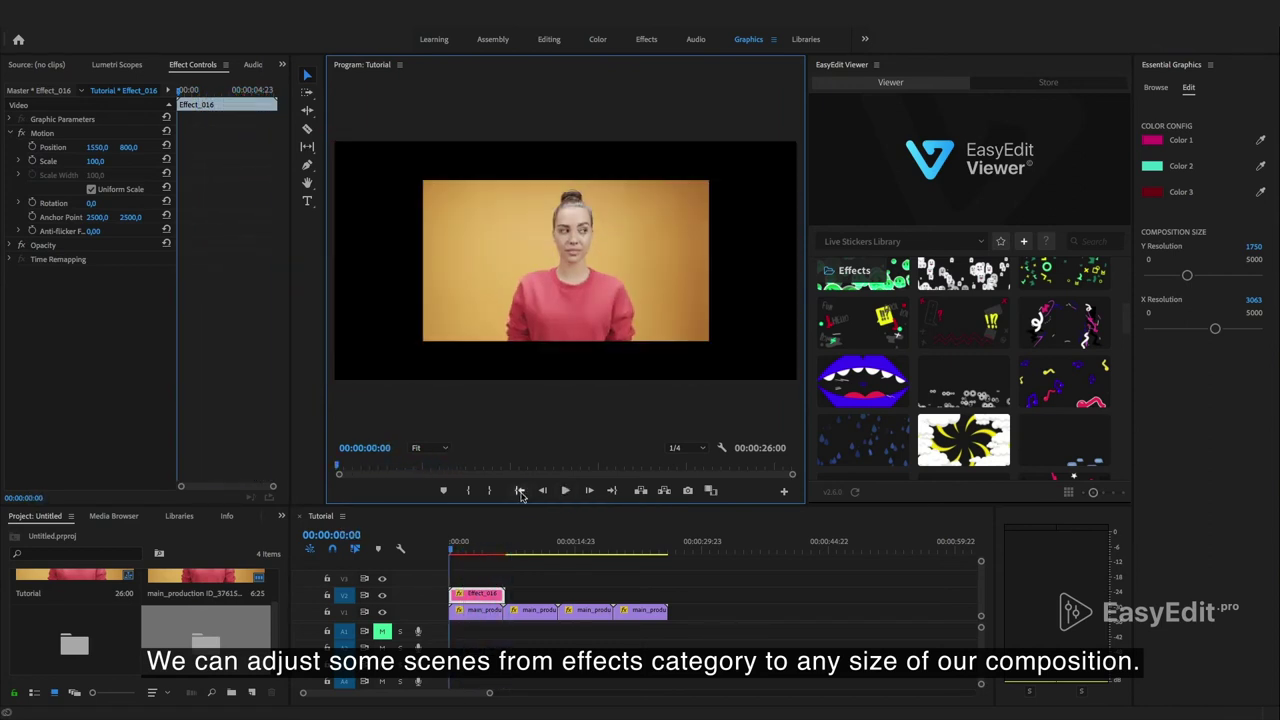
- Delete the Effect_016 lips clip and import Effect 012 onto V2
{"action": "left_click", "coordinate": [477, 594]}
{"action": "key", "text": "Delete"}
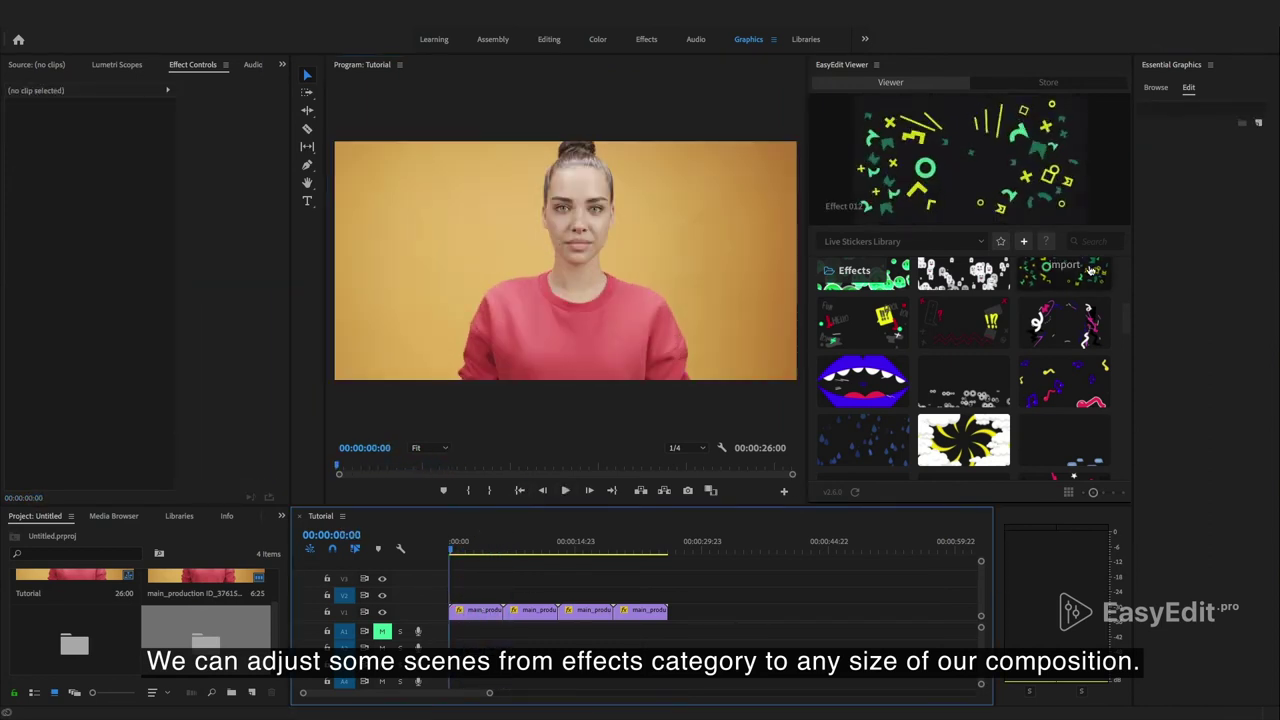
{"action": "left_click", "coordinate": [1092, 270]}
{"action": "left_click", "coordinate": [461, 550]}
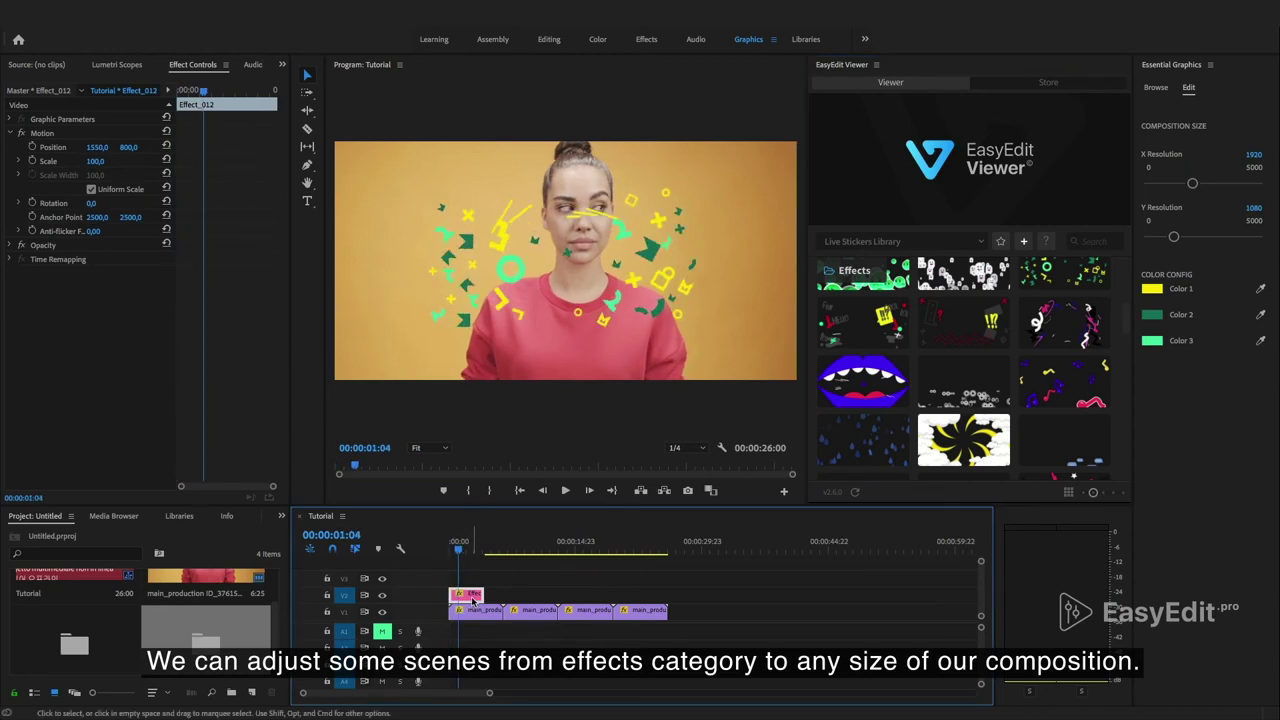
- Resize the Effect_012 composition to 3375×2000 and play back to preview
{"action": "left_click_drag", "start_coordinate": [1193, 186], "coordinate": [1221, 184]}
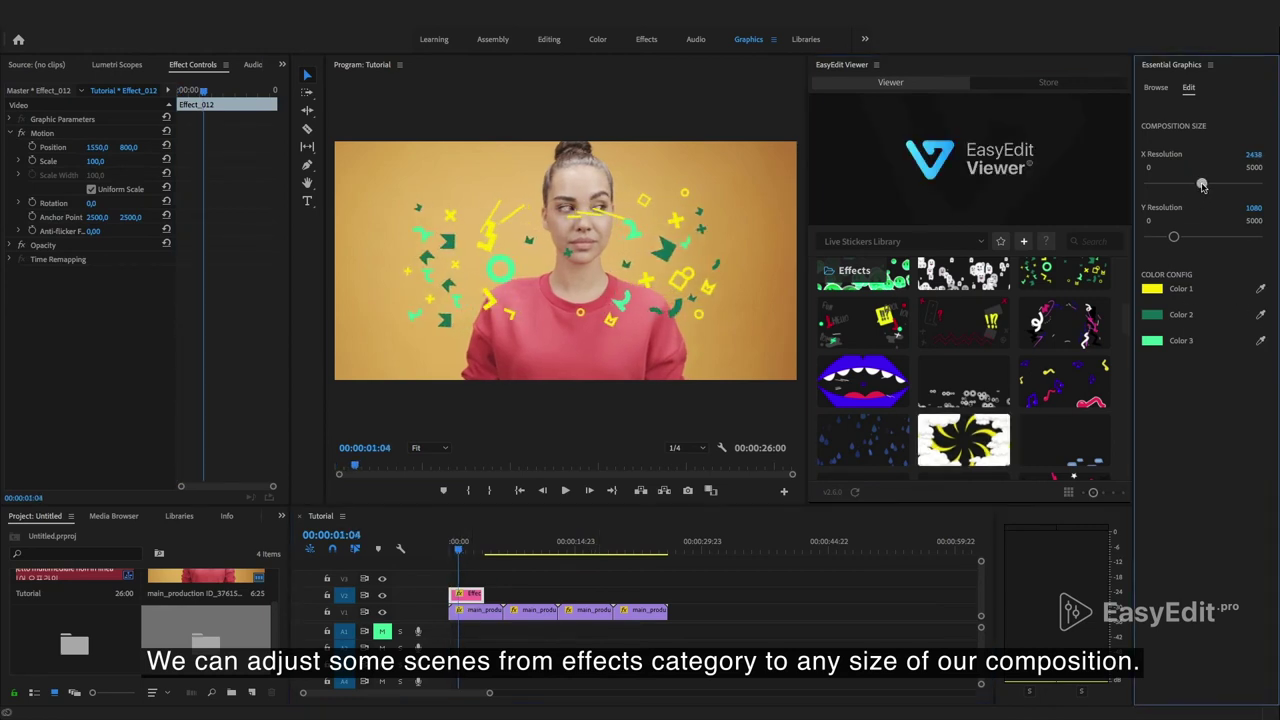
{"action": "left_click_drag", "start_coordinate": [1174, 237], "coordinate": [1192, 238]}
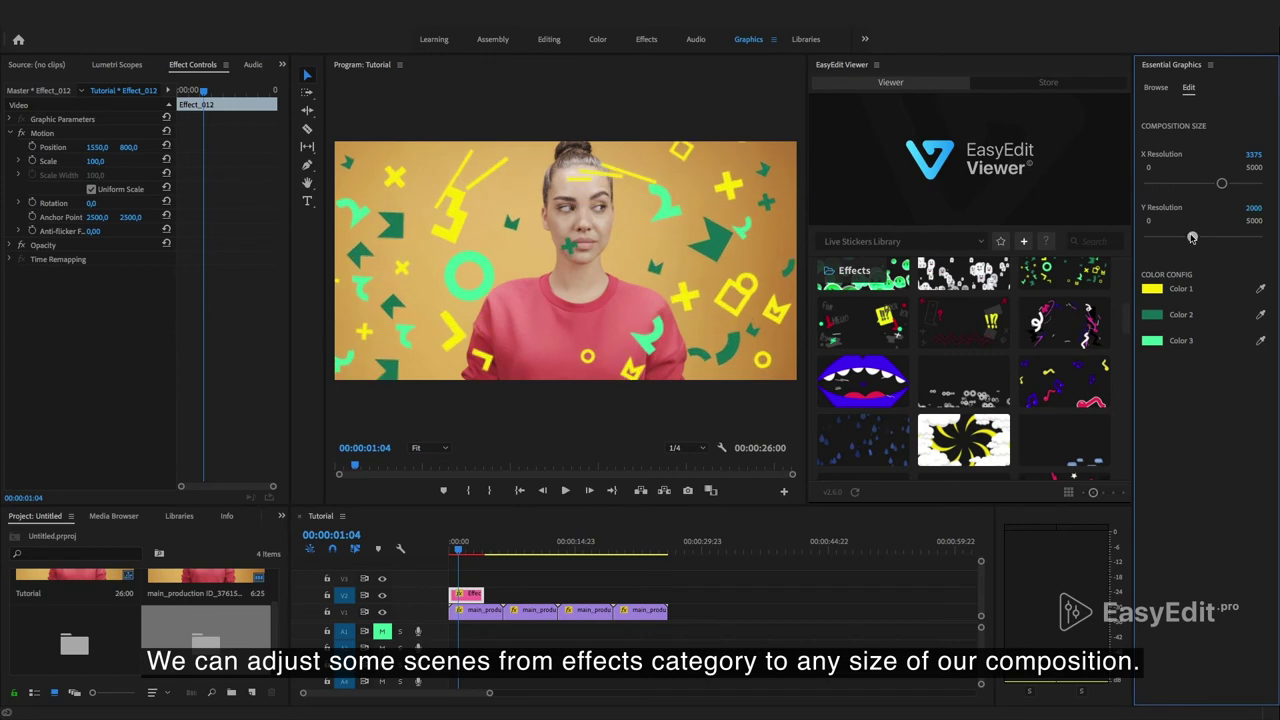
{"action": "left_click", "coordinate": [566, 490]}
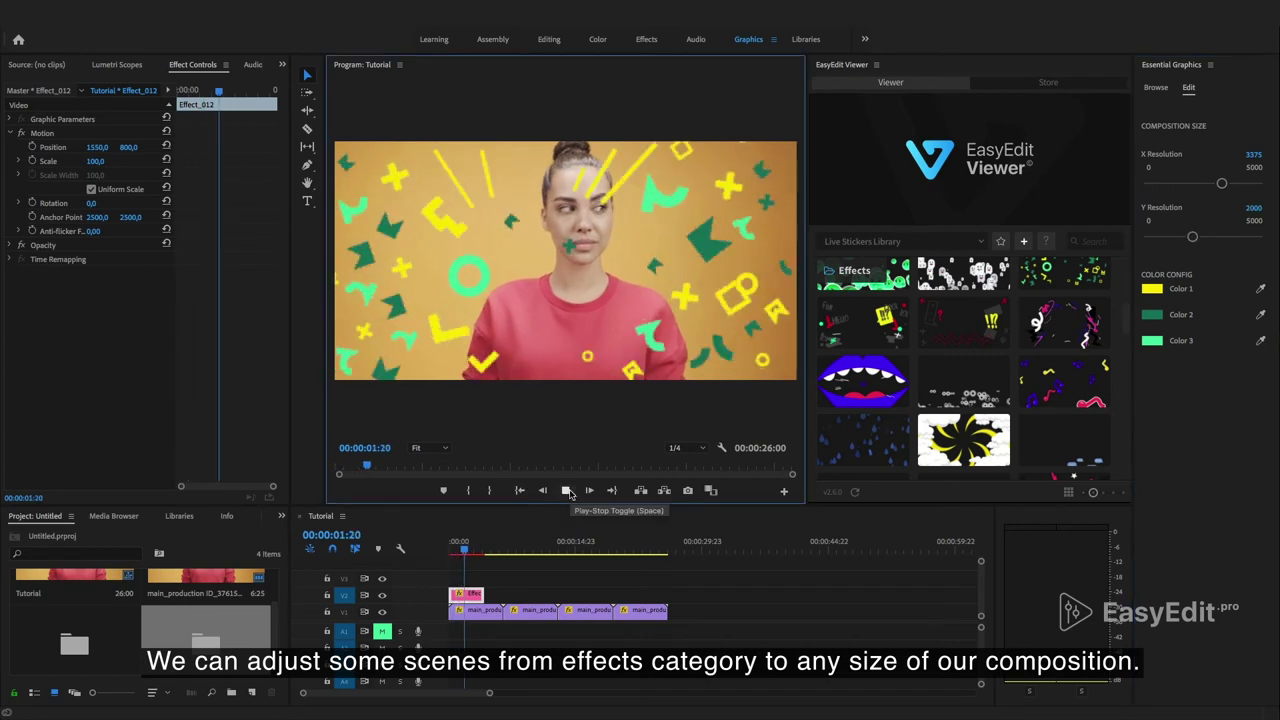
{"action": "left_click", "coordinate": [566, 490]}
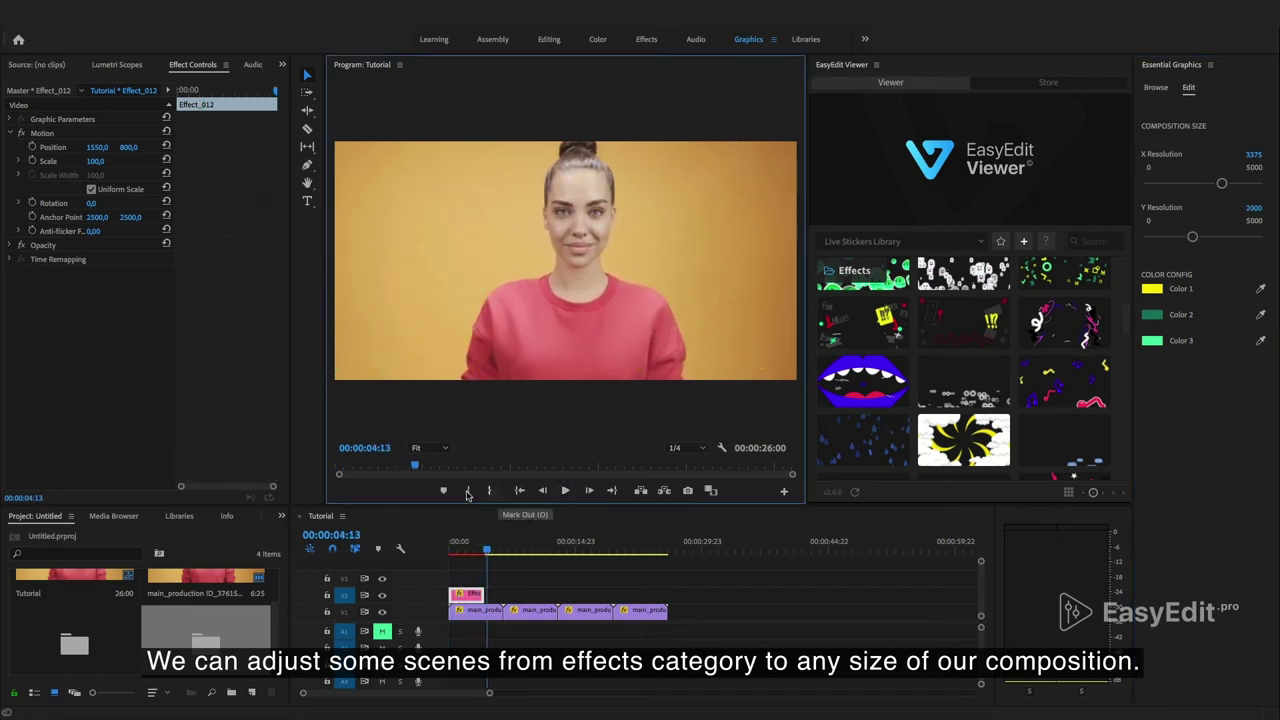
{"action": "left_click", "coordinate": [517, 490]}
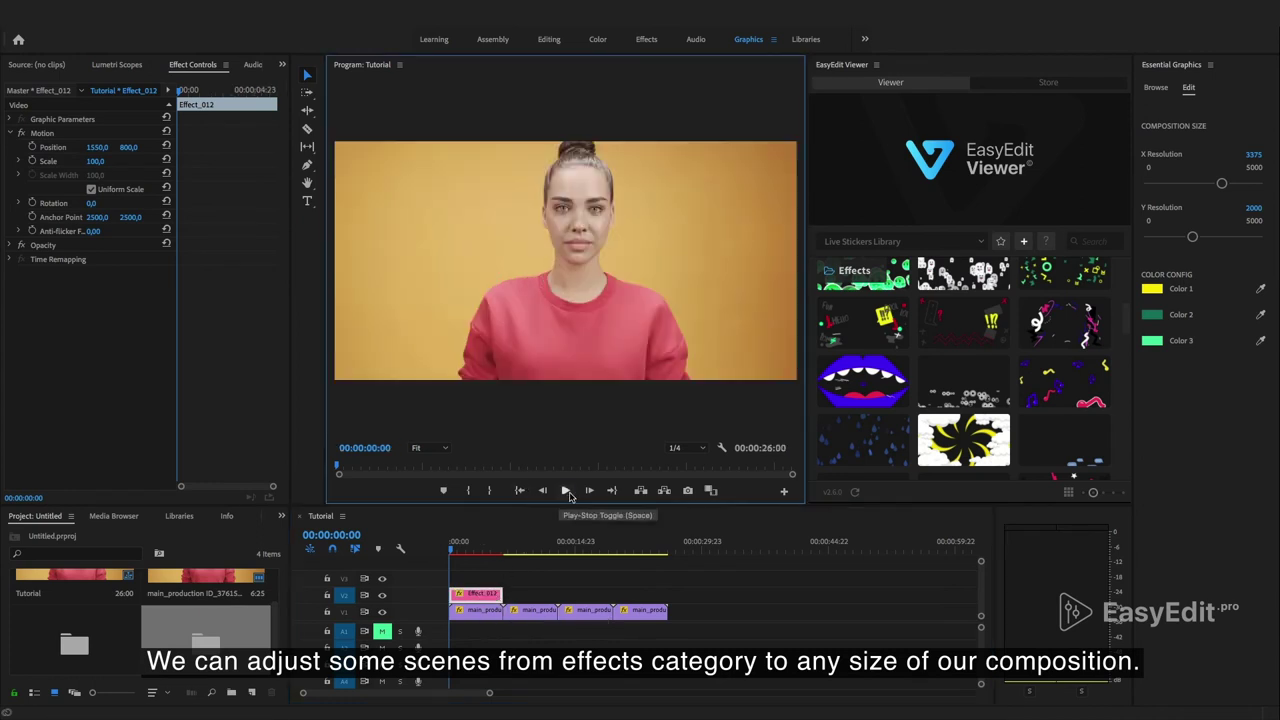
{"action": "left_click", "coordinate": [568, 494]}
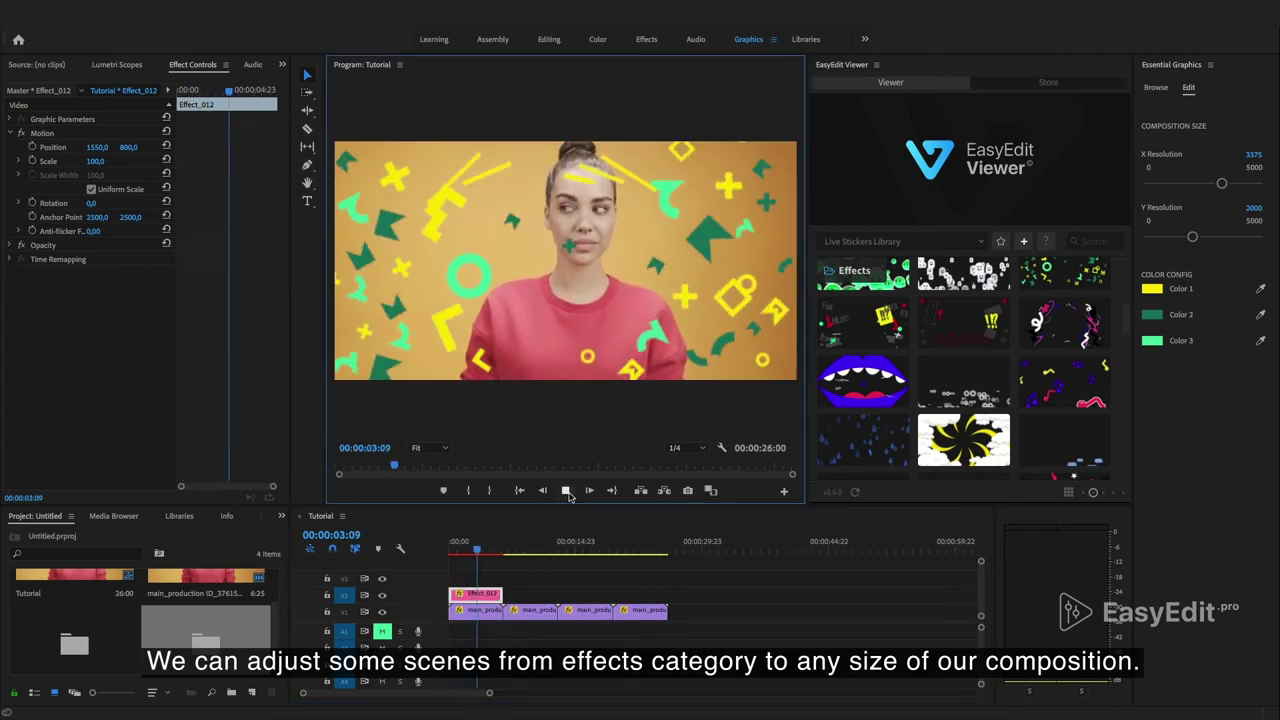
{"action": "left_click", "coordinate": [565, 491]}
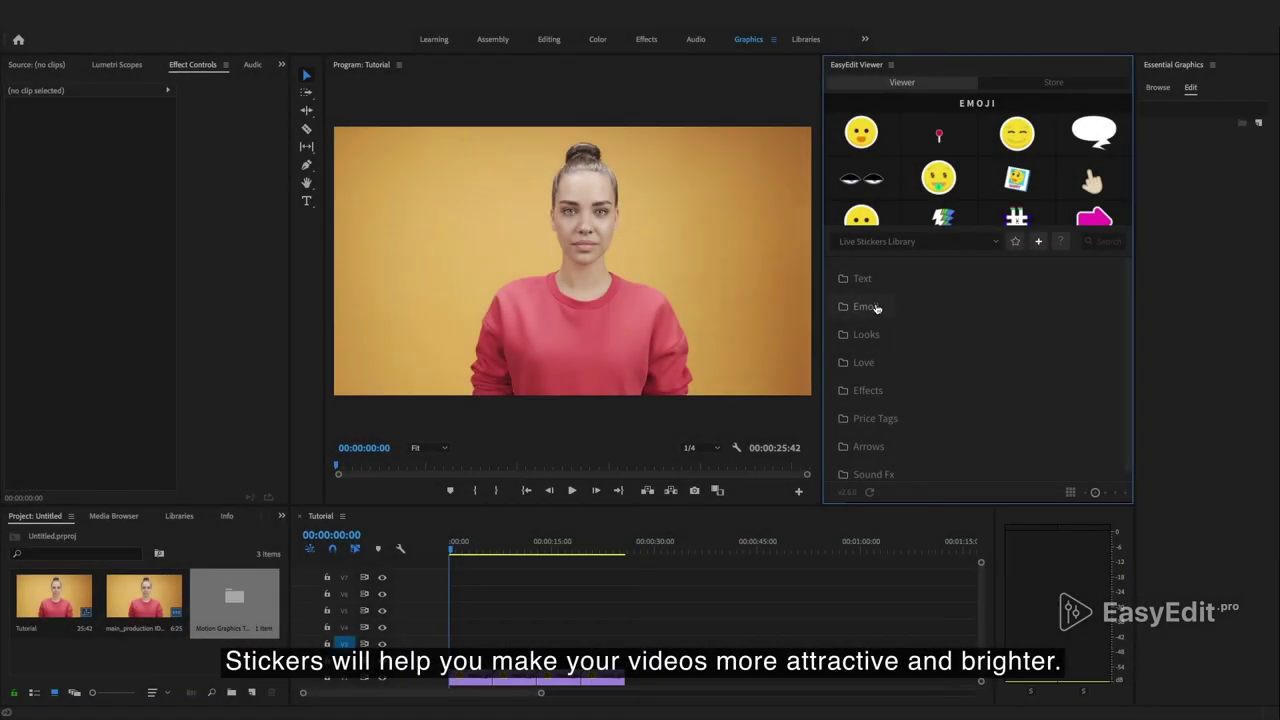
- Shrink the hearts sticker to about 74% and tilt it toward the upper right
{"action": "left_click", "coordinate": [876, 307]}
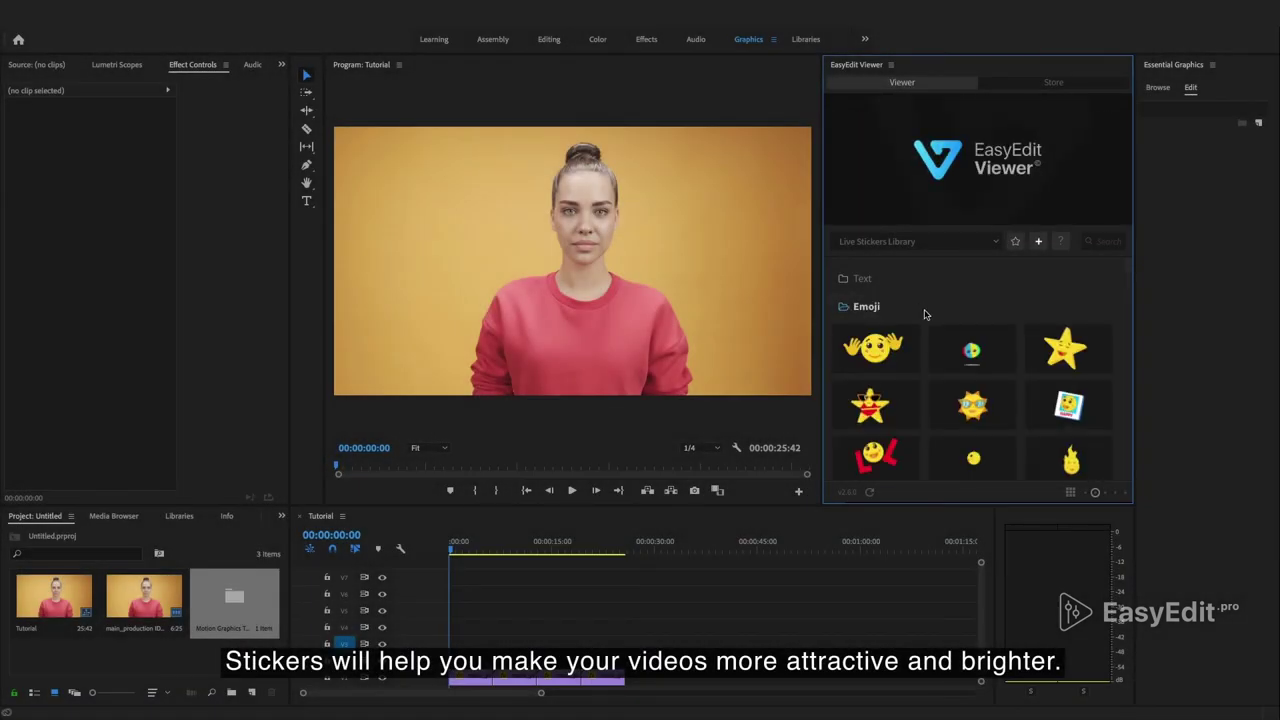
{"action": "scroll", "coordinate": [924, 314], "scroll_direction": "down", "scroll_amount": 5}
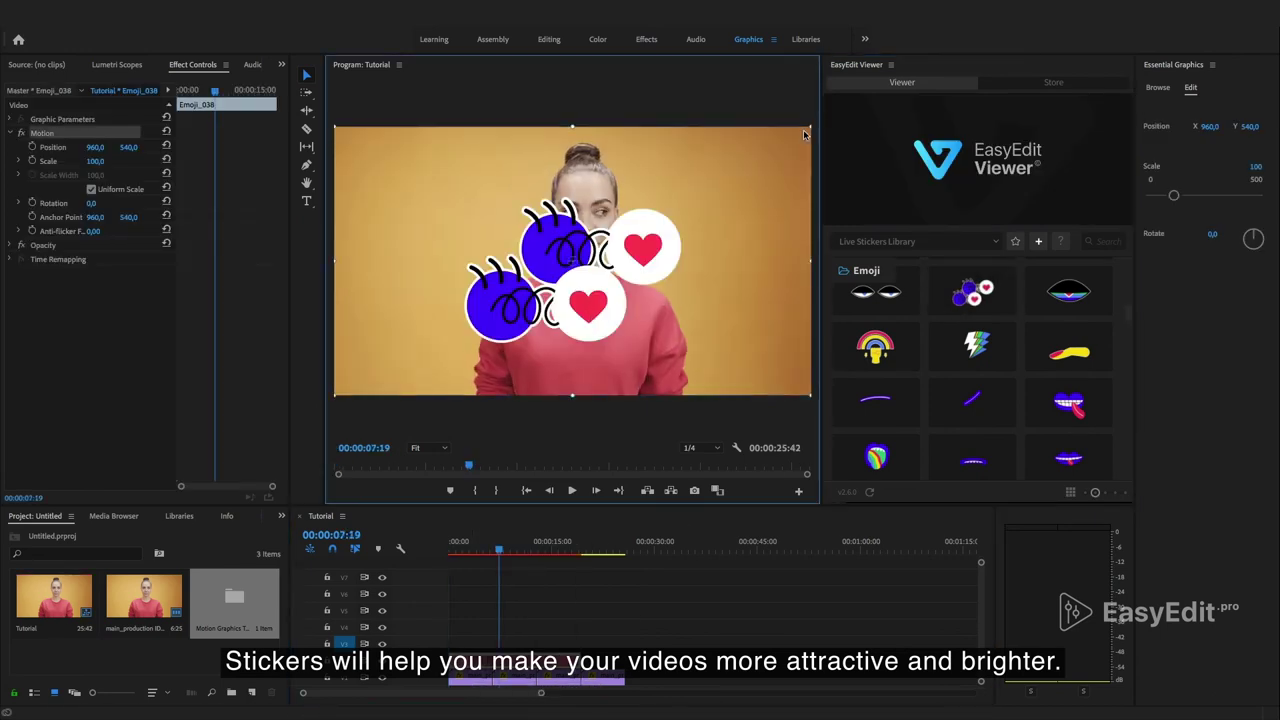
{"action": "mouse_move", "coordinate": [805, 134]}
{"action": "left_mouse_down"}
{"action": "mouse_move", "coordinate": [748, 162]}
{"action": "mouse_move", "coordinate": [746, 137]}
{"action": "left_mouse_up"}
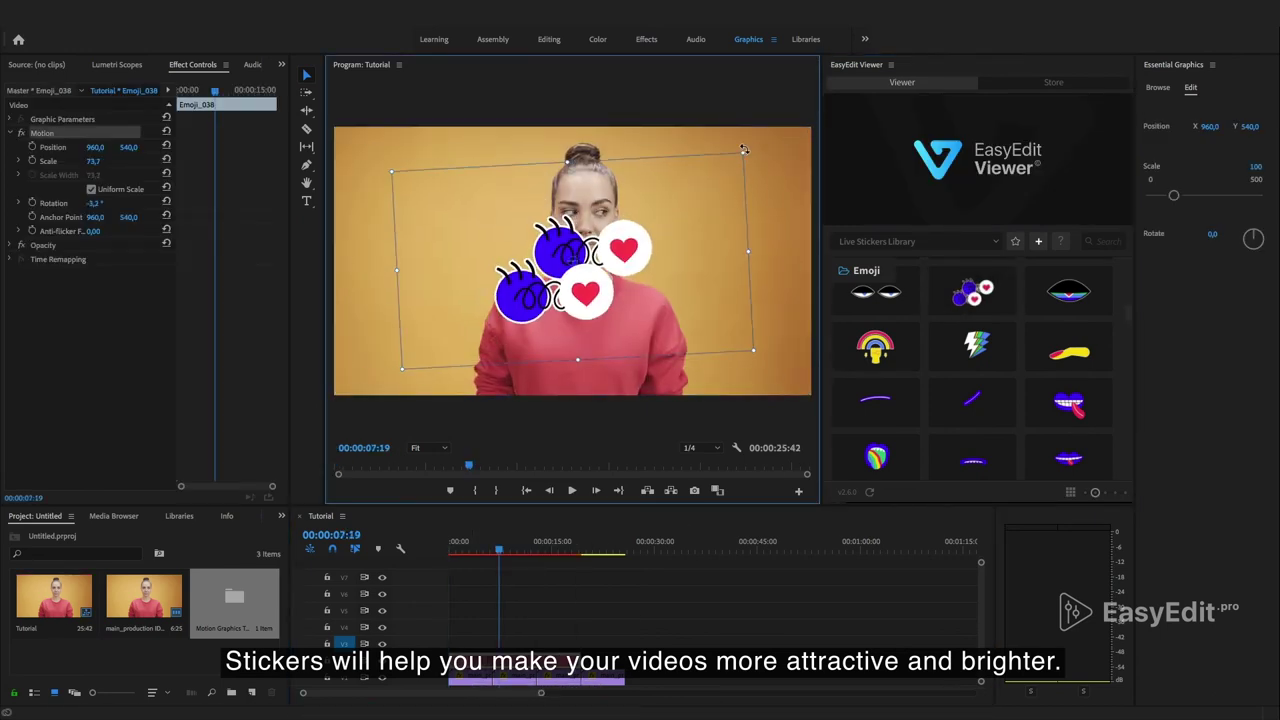
{"action": "left_click_drag", "start_coordinate": [620, 248], "coordinate": [759, 193]}
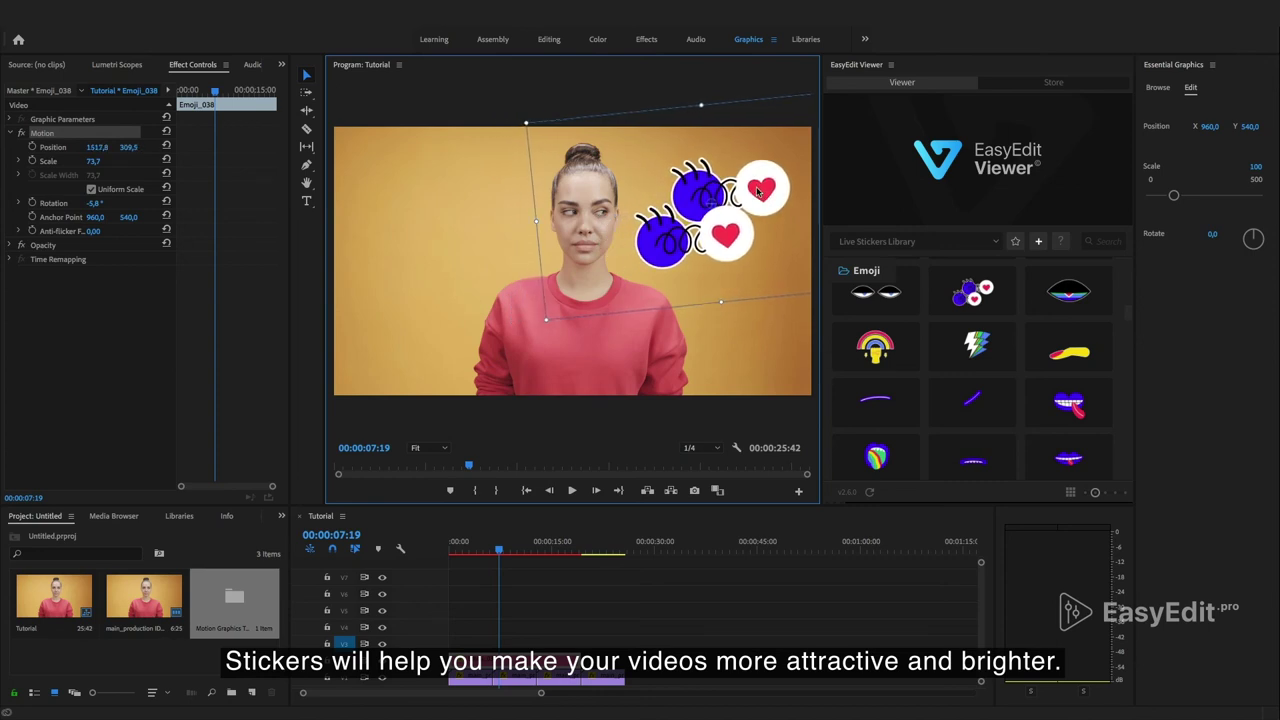
{"action": "left_click", "coordinate": [530, 492]}
{"action": "left_click", "coordinate": [845, 598]}
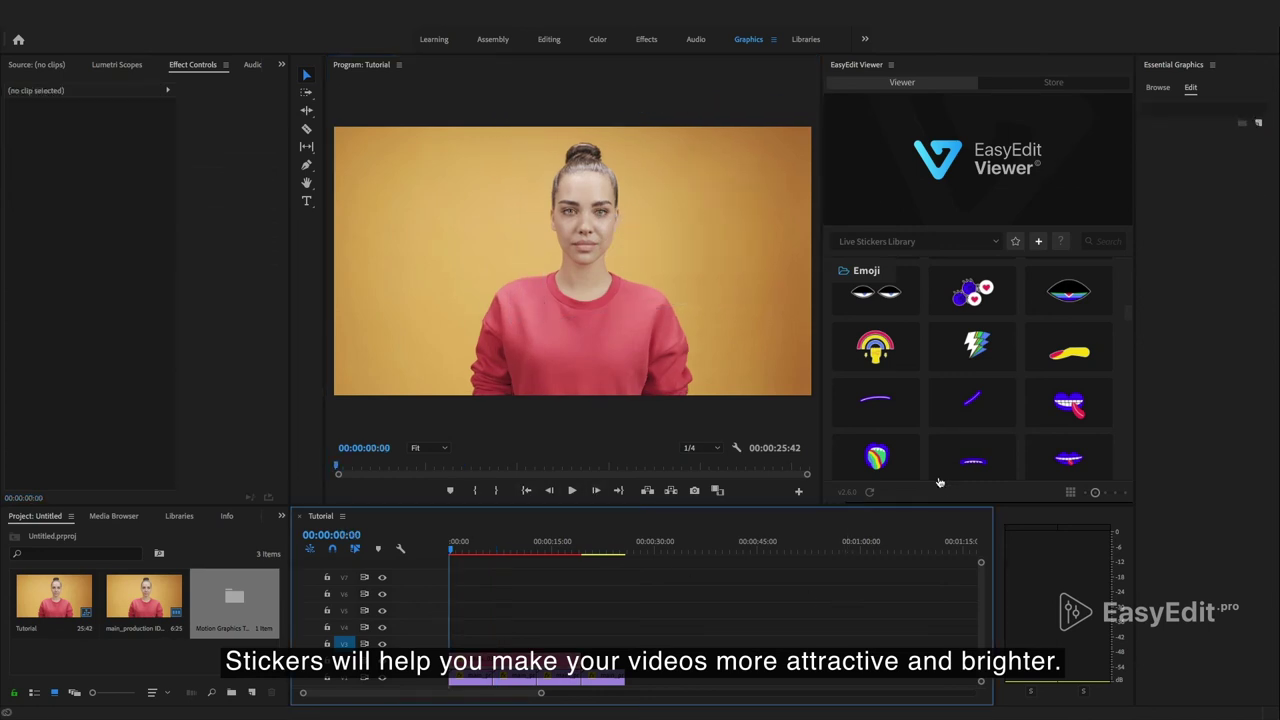
- Import the megaphone sticker, then shrink and tilt it in the frame
{"action": "scroll", "coordinate": [923, 466], "scroll_direction": "down", "scroll_amount": 3}
{"action": "scroll", "coordinate": [925, 470], "scroll_direction": "down", "scroll_amount": 2}
{"action": "scroll", "coordinate": [924, 472], "scroll_direction": "up", "scroll_amount": 2}
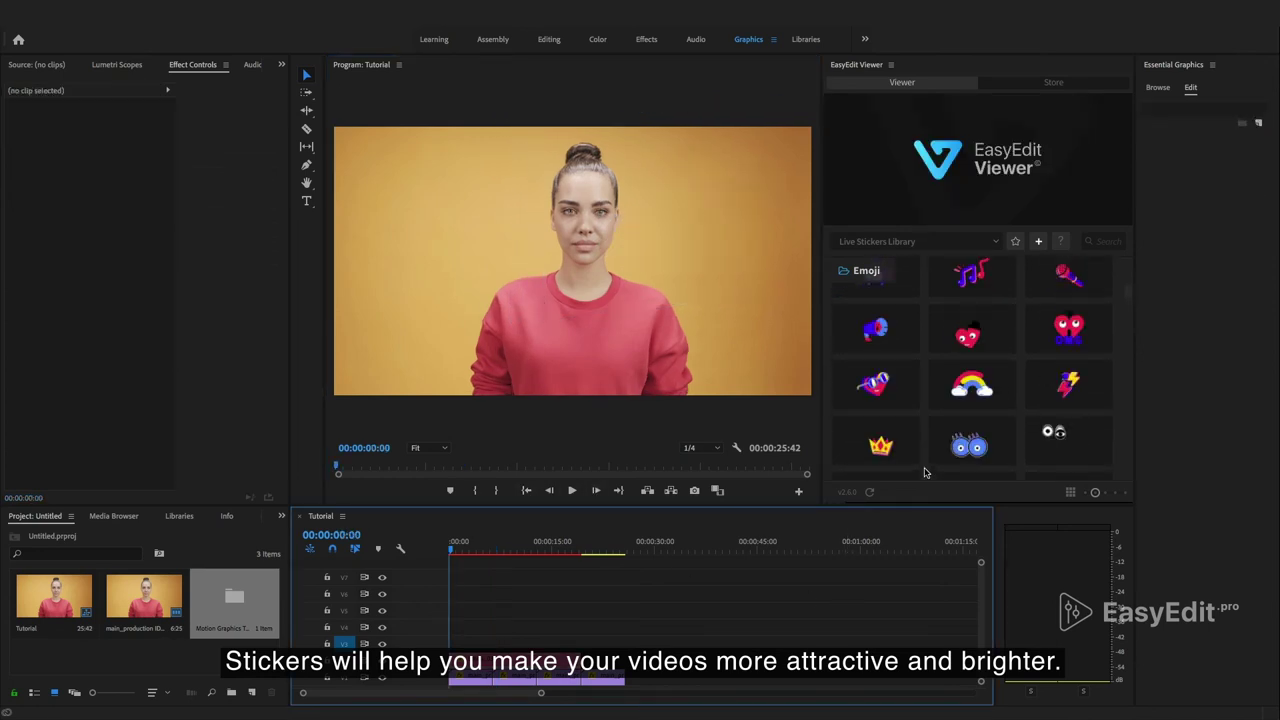
{"action": "scroll", "coordinate": [924, 472], "scroll_direction": "up", "scroll_amount": 2}
{"action": "left_click", "coordinate": [876, 430]}
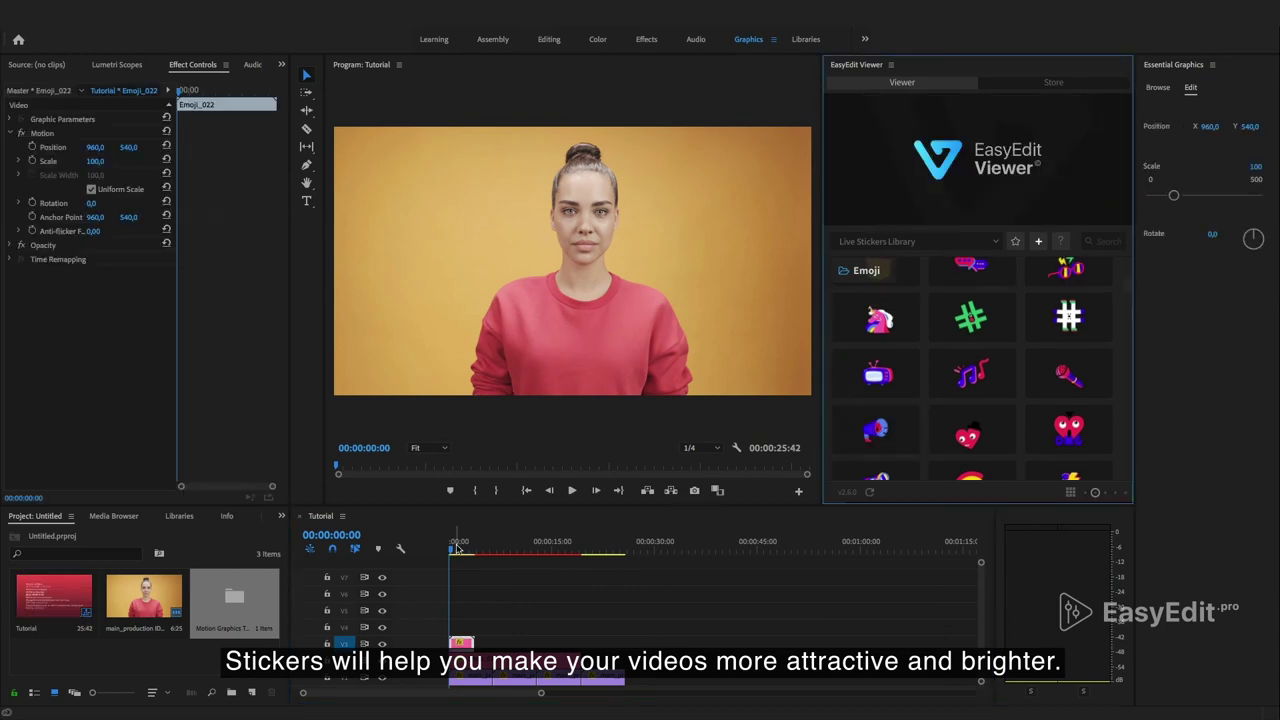
{"action": "left_click", "coordinate": [571, 287]}
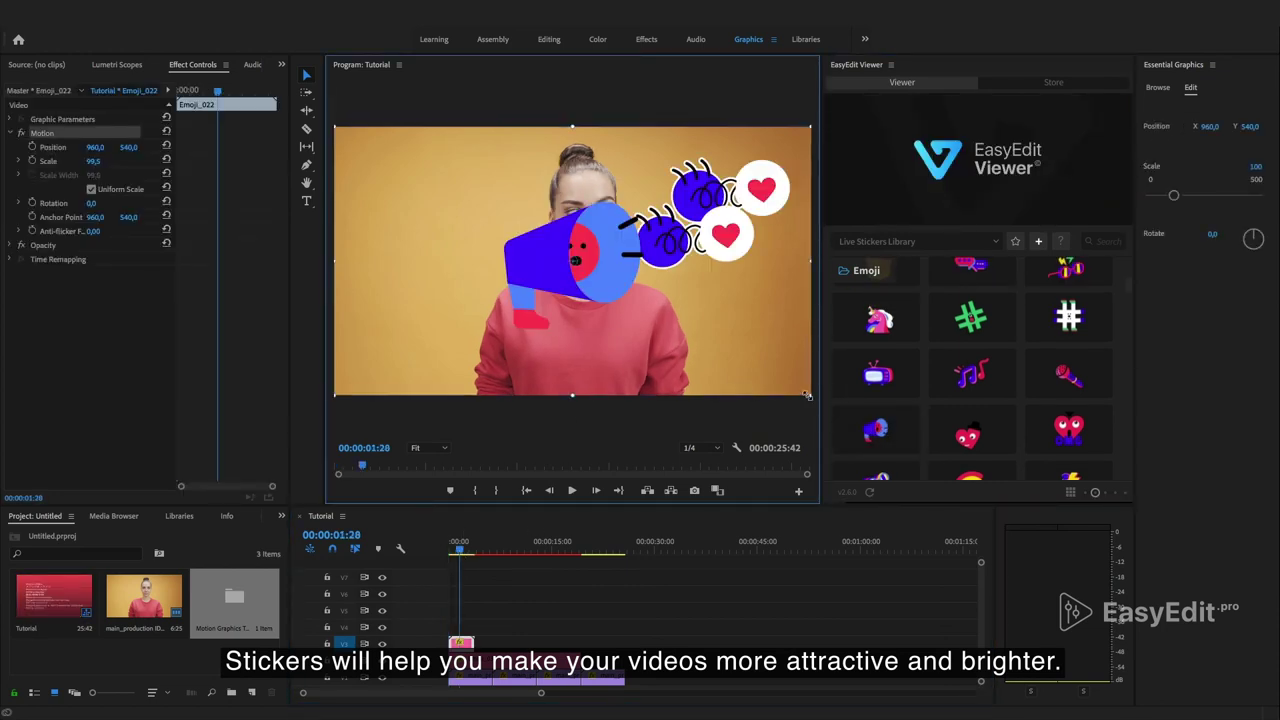
{"action": "mouse_move", "coordinate": [807, 396]}
{"action": "left_mouse_down"}
{"action": "mouse_move", "coordinate": [748, 362]}
{"action": "mouse_move", "coordinate": [765, 340]}
{"action": "mouse_move", "coordinate": [551, 266]}
{"action": "left_mouse_up"}
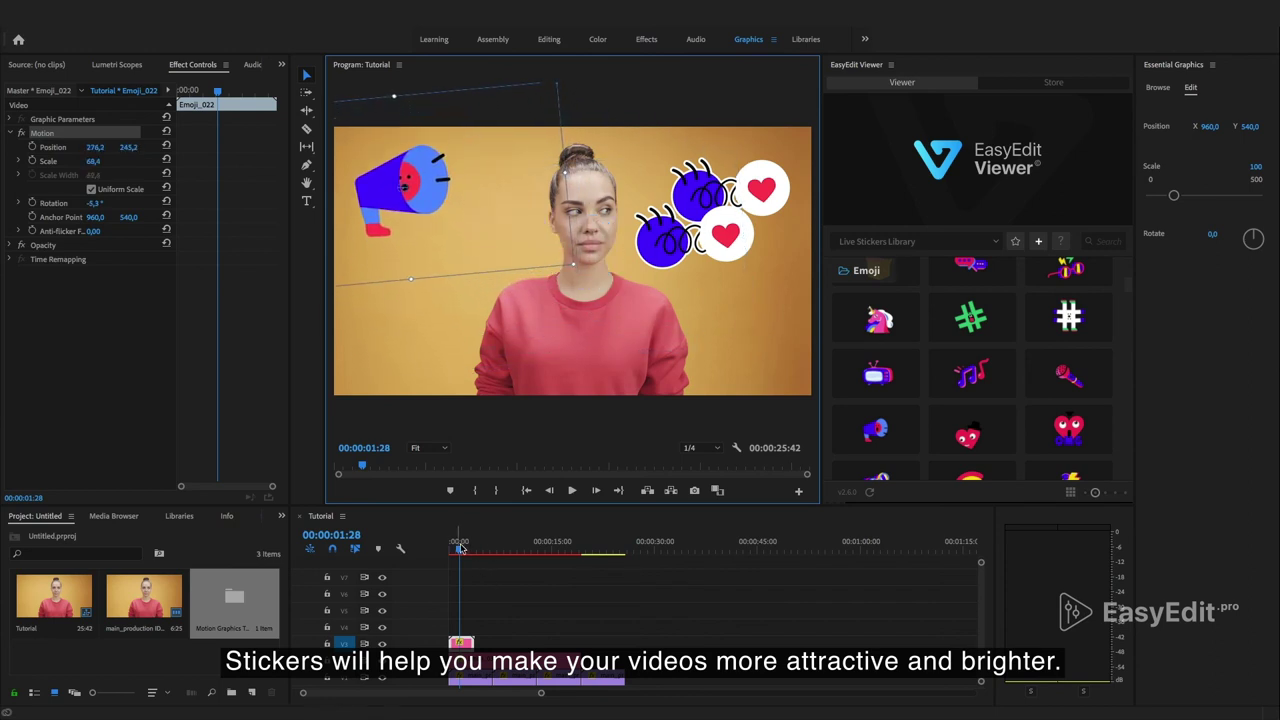
{"action": "mouse_move", "coordinate": [461, 548]}
{"action": "left_mouse_down"}
{"action": "mouse_move", "coordinate": [451, 545]}
{"action": "mouse_move", "coordinate": [494, 543]}
{"action": "mouse_move", "coordinate": [422, 548]}
{"action": "left_mouse_up"}
{"action": "left_click", "coordinate": [505, 595]}
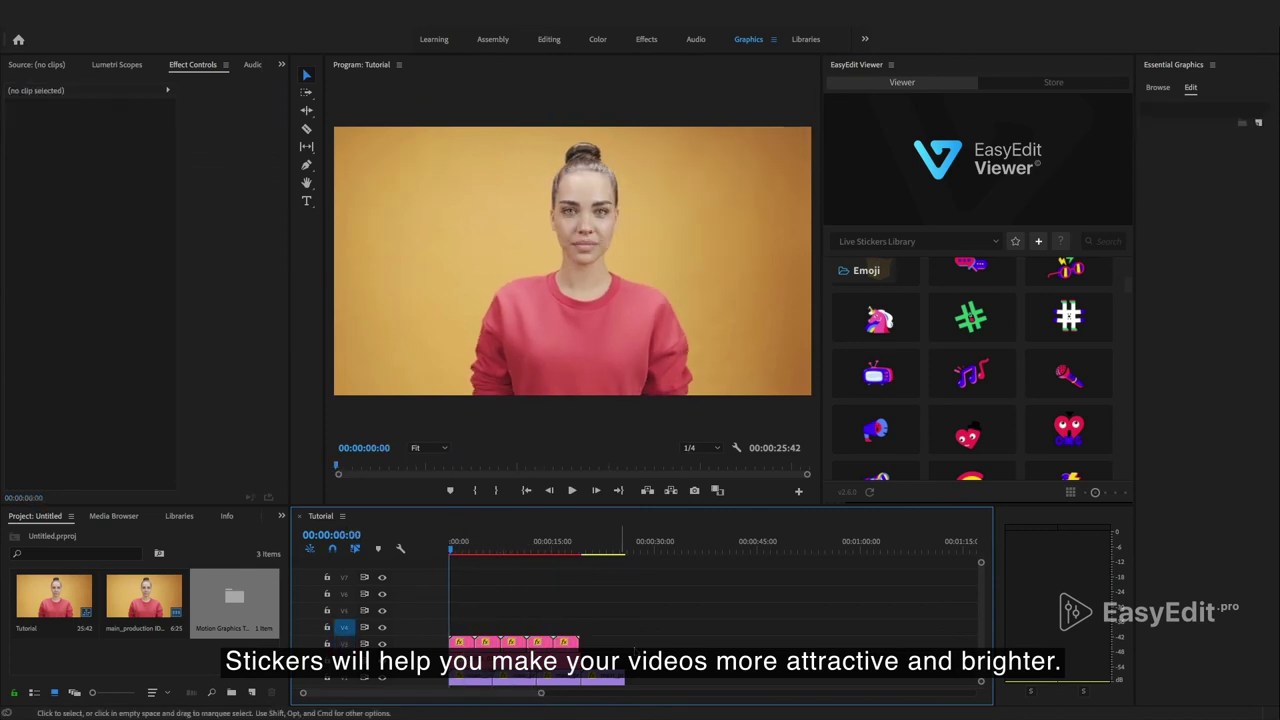
- Add the SOS emoji on V4, scale it to 51.4 and move it lower left
{"action": "scroll", "coordinate": [924, 476], "scroll_direction": "up", "scroll_amount": 3}
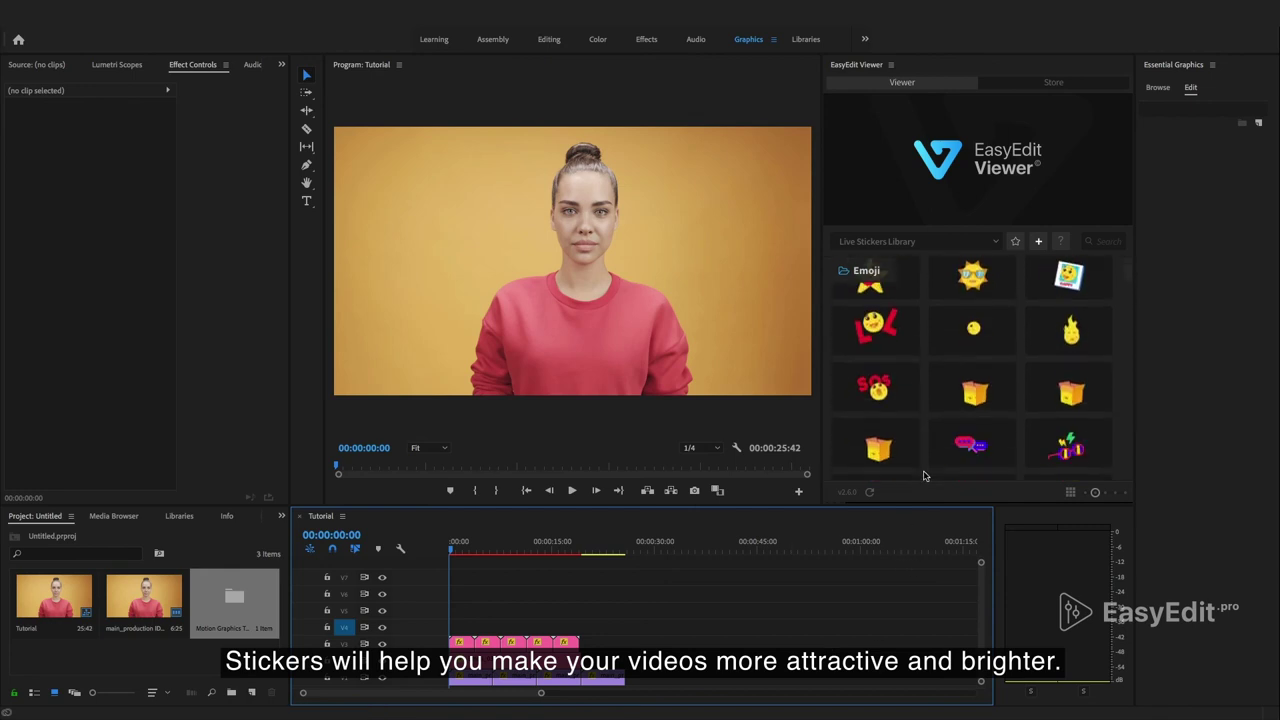
{"action": "left_click", "coordinate": [927, 438]}
{"action": "key", "text": "space"}
{"action": "left_click", "coordinate": [596, 283]}
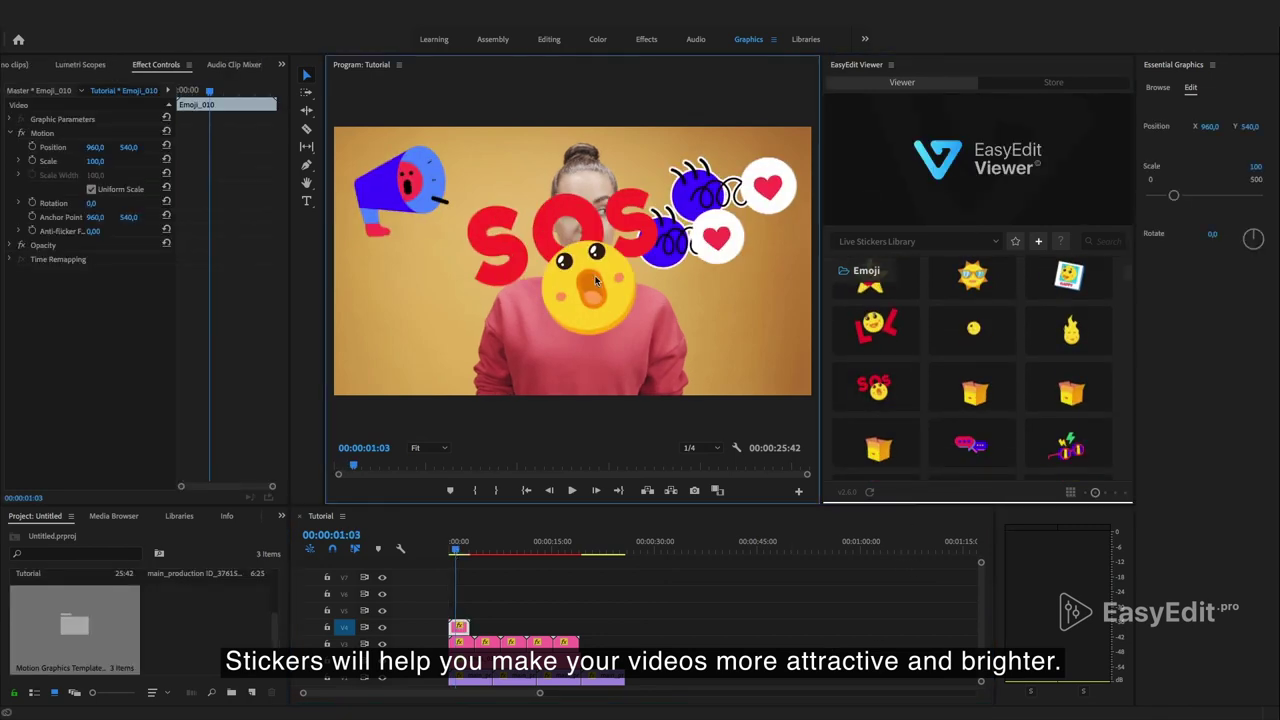
{"action": "left_click_drag", "start_coordinate": [727, 163], "coordinate": [660, 205]}
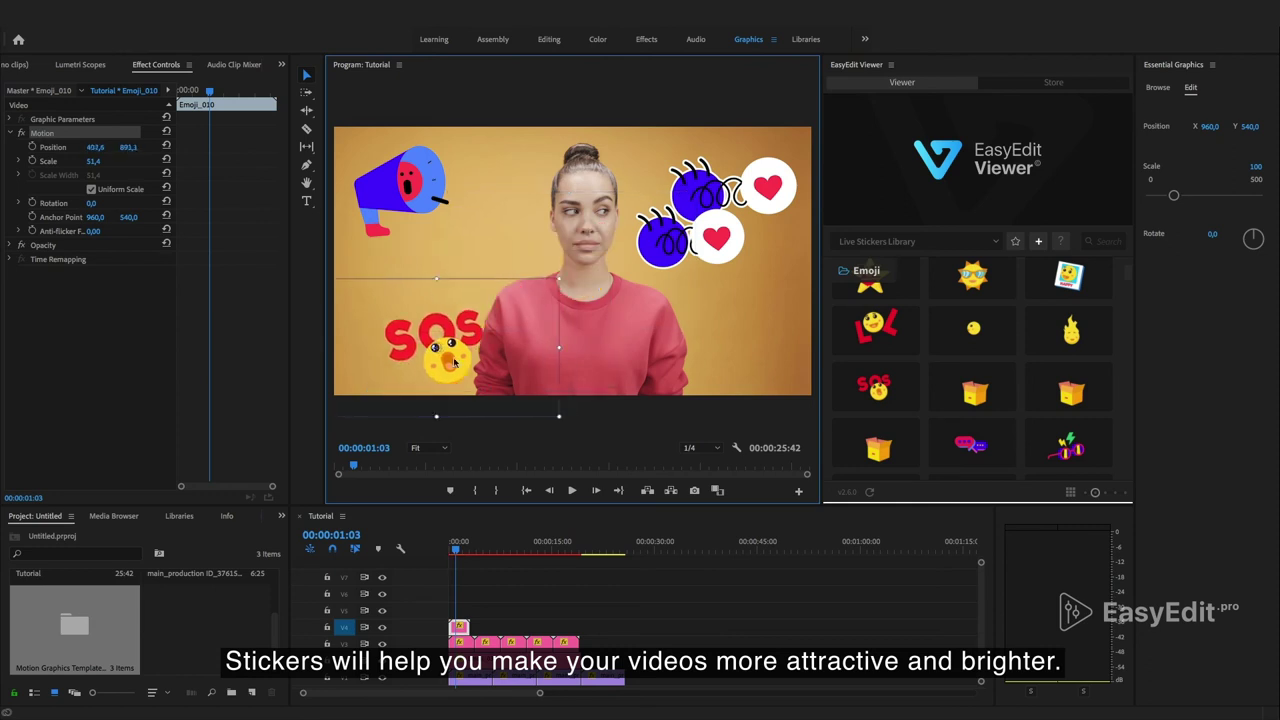
{"action": "left_click_drag", "start_coordinate": [592, 275], "coordinate": [421, 362]}
{"action": "key", "text": "shift+3"}
{"action": "key", "text": "Home"}
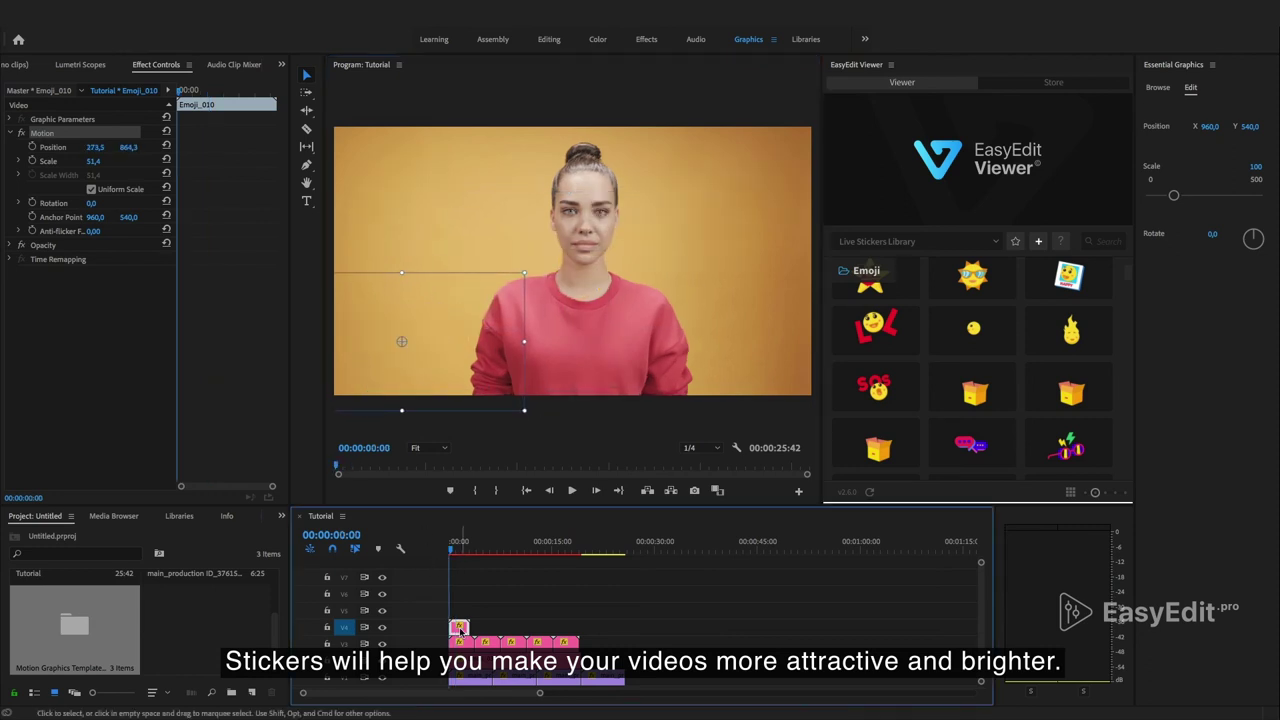
{"action": "left_click_drag", "start_coordinate": [470, 549], "coordinate": [484, 549]}
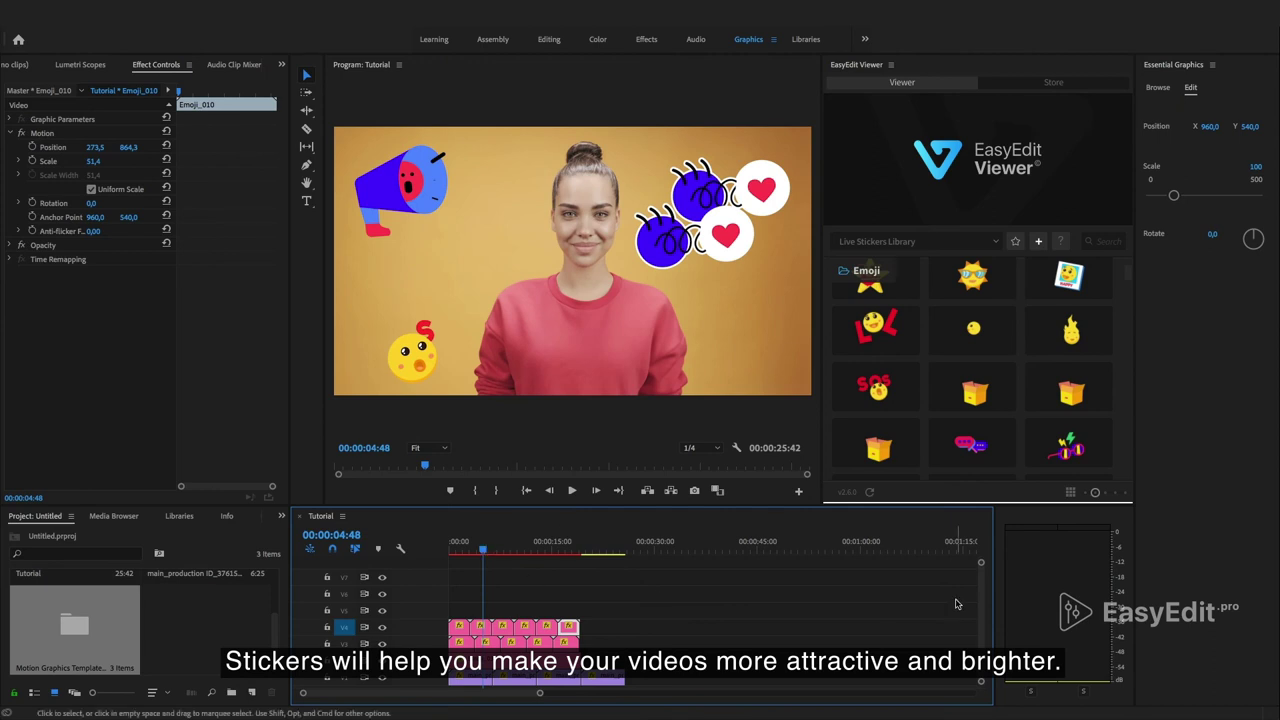
- Add the AHHHH! text sticker, shrink it to 41.4 scale and place it lower right
{"action": "scroll", "coordinate": [924, 464], "scroll_direction": "up", "scroll_amount": 3}
{"action": "left_click", "coordinate": [885, 306]}
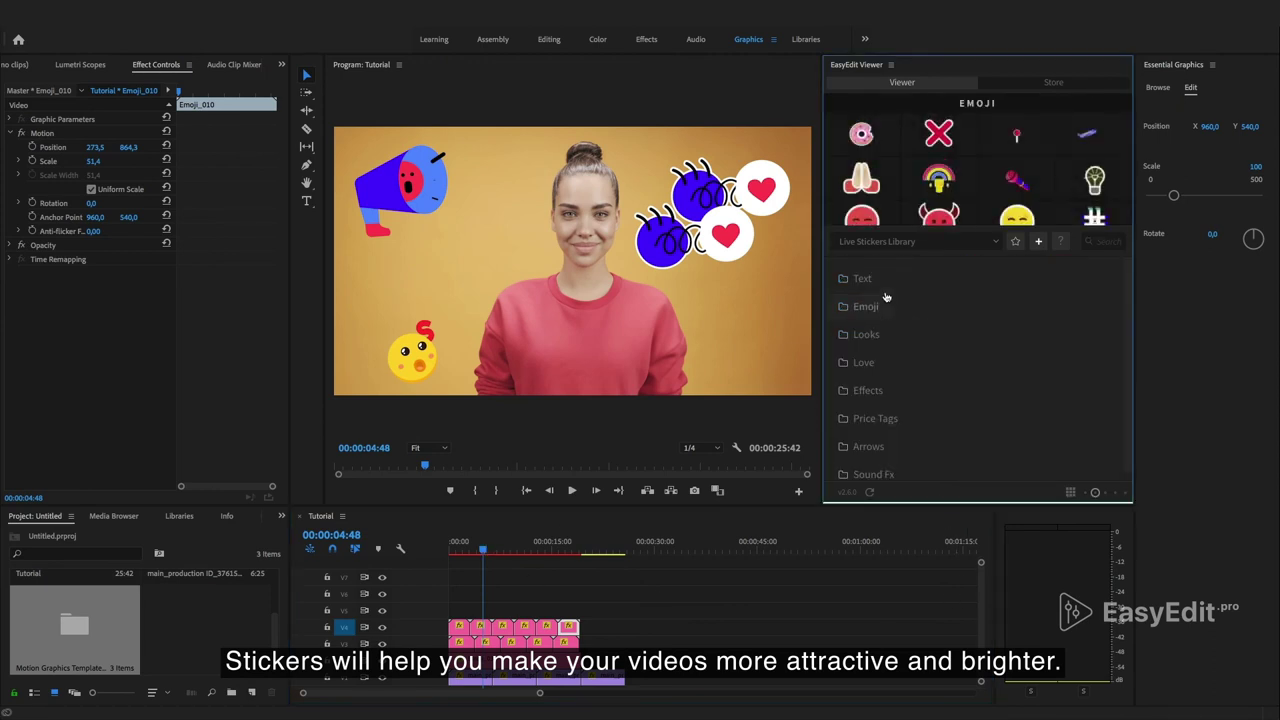
{"action": "left_click", "coordinate": [880, 279]}
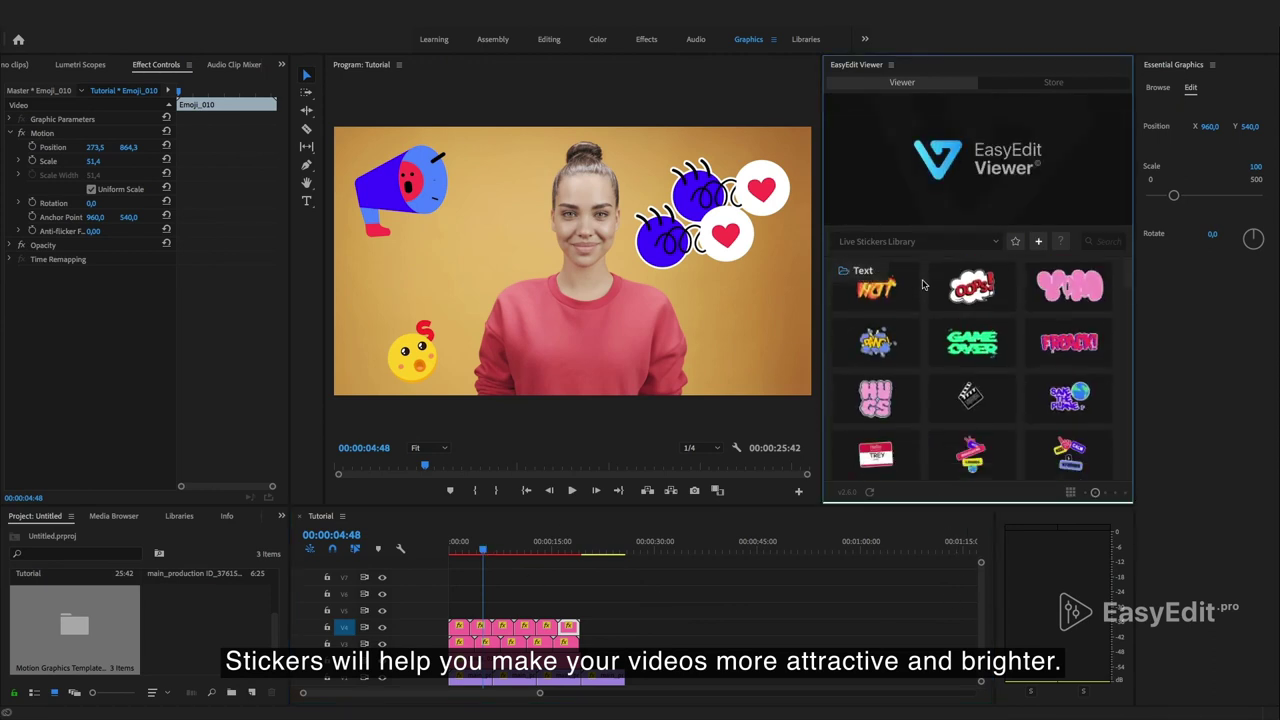
{"action": "scroll", "coordinate": [922, 300], "scroll_direction": "down", "scroll_amount": 5}
{"action": "left_click", "coordinate": [875, 284]}
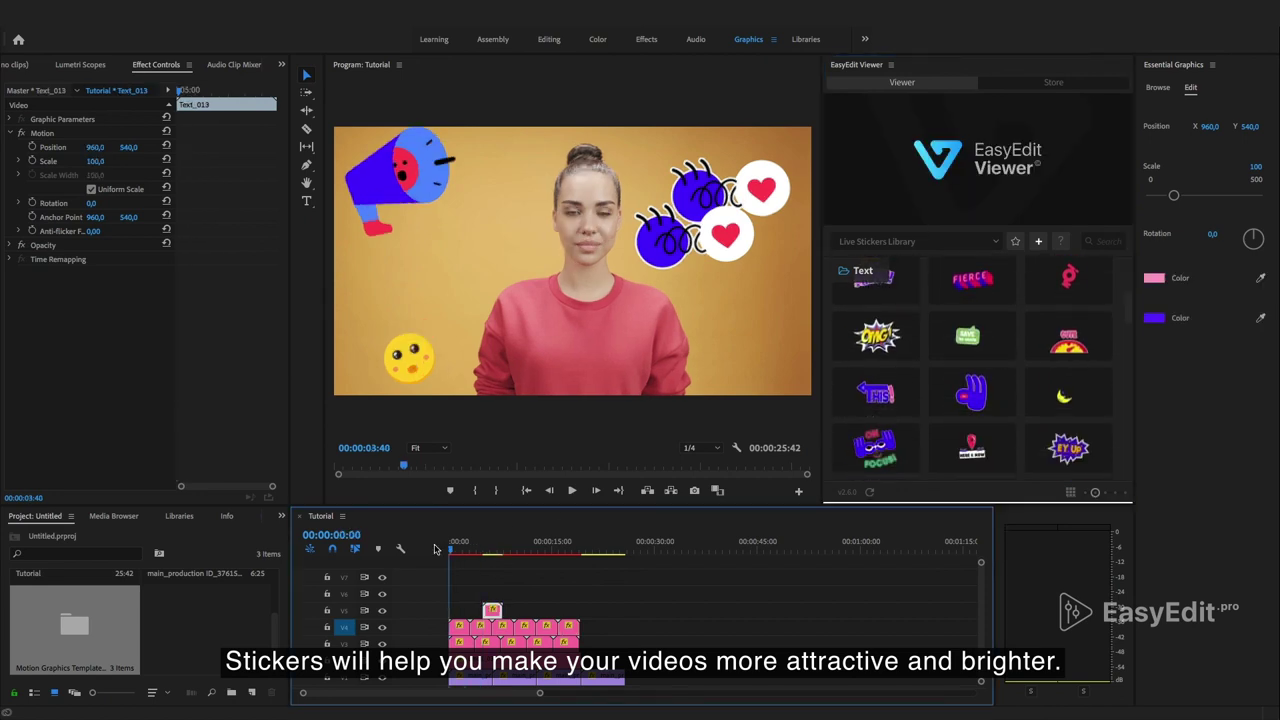
{"action": "left_click_drag", "start_coordinate": [518, 553], "coordinate": [459, 552]}
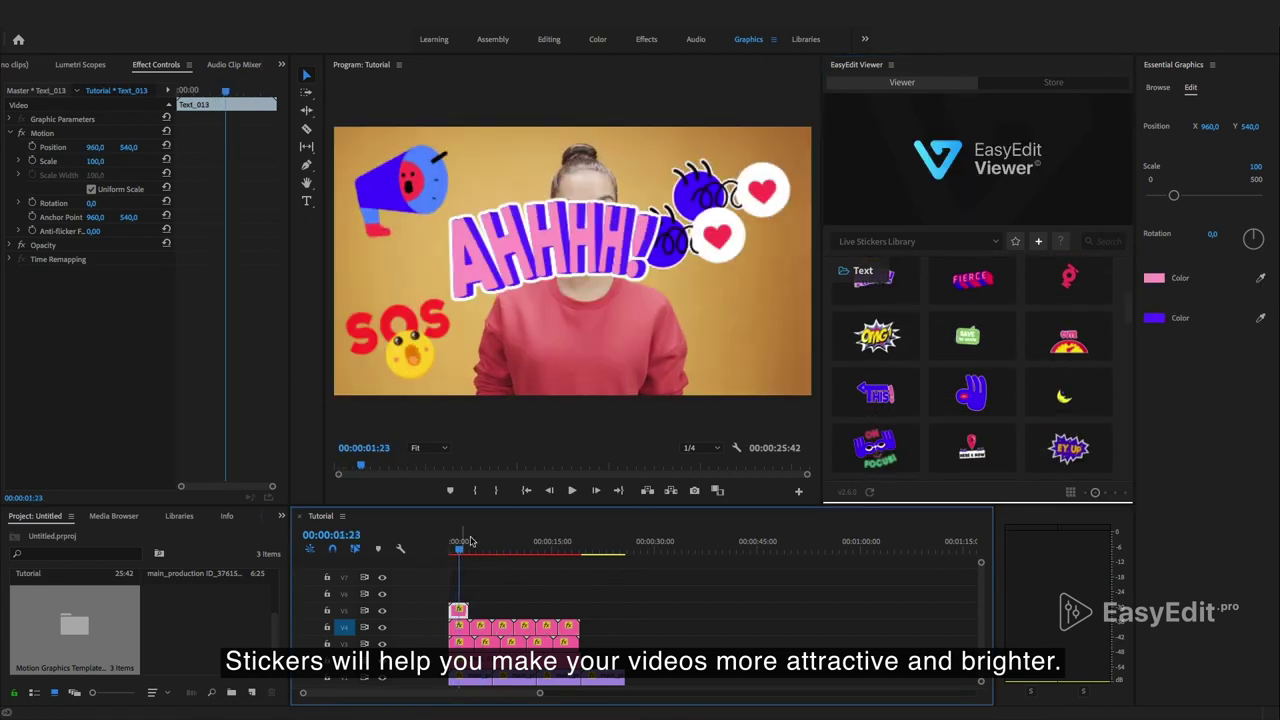
{"action": "left_click", "coordinate": [621, 215]}
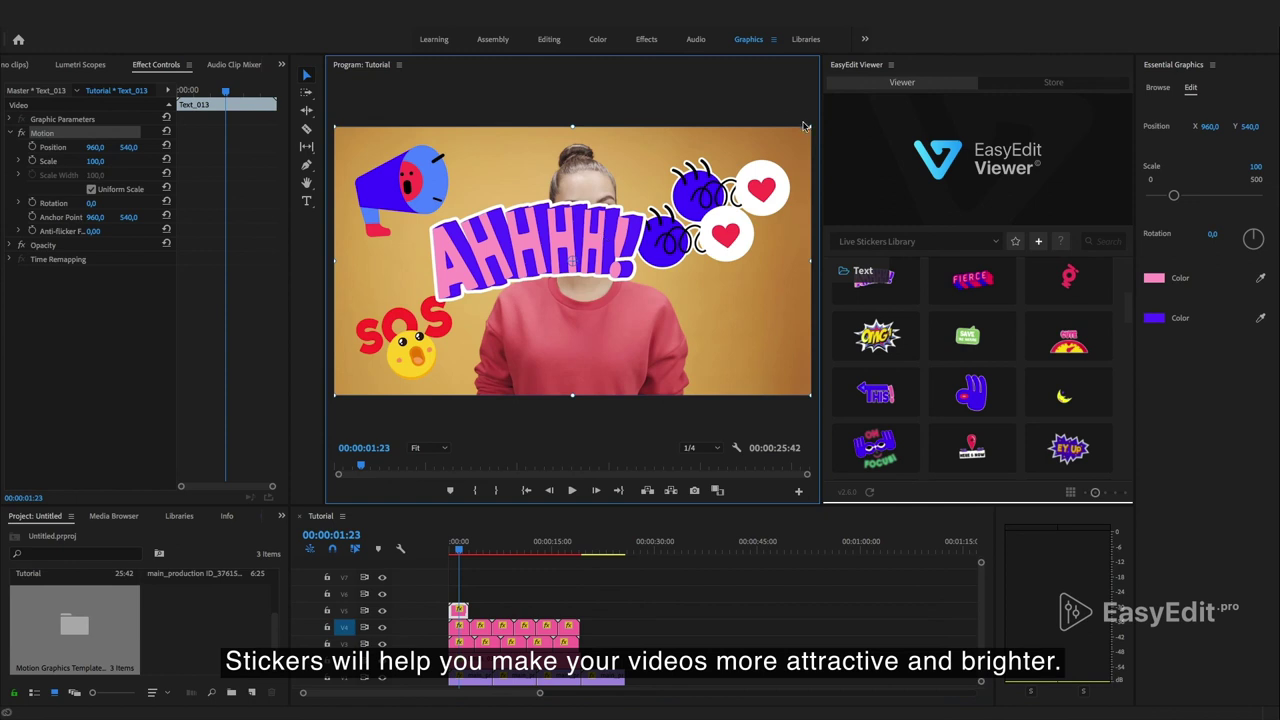
{"action": "left_click_drag", "start_coordinate": [805, 126], "coordinate": [682, 198]}
{"action": "mouse_move", "coordinate": [601, 236]}
{"action": "left_mouse_down"}
{"action": "mouse_move", "coordinate": [783, 330]}
{"action": "mouse_move", "coordinate": [764, 318]}
{"action": "left_mouse_up"}
{"action": "left_click", "coordinate": [348, 628]}
- Play the sequence from the start to preview the sticker animations
{"action": "key", "text": "Home"}
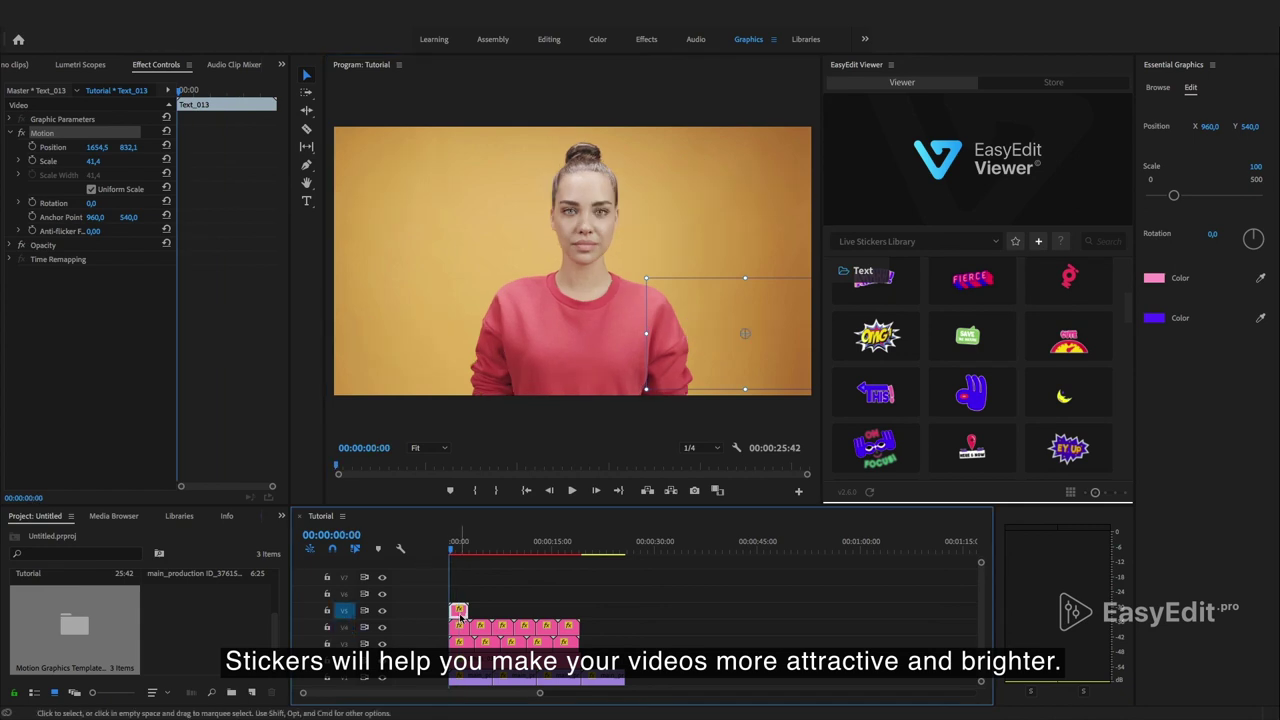
{"action": "left_click", "coordinate": [458, 541]}
{"action": "key", "text": "space"}
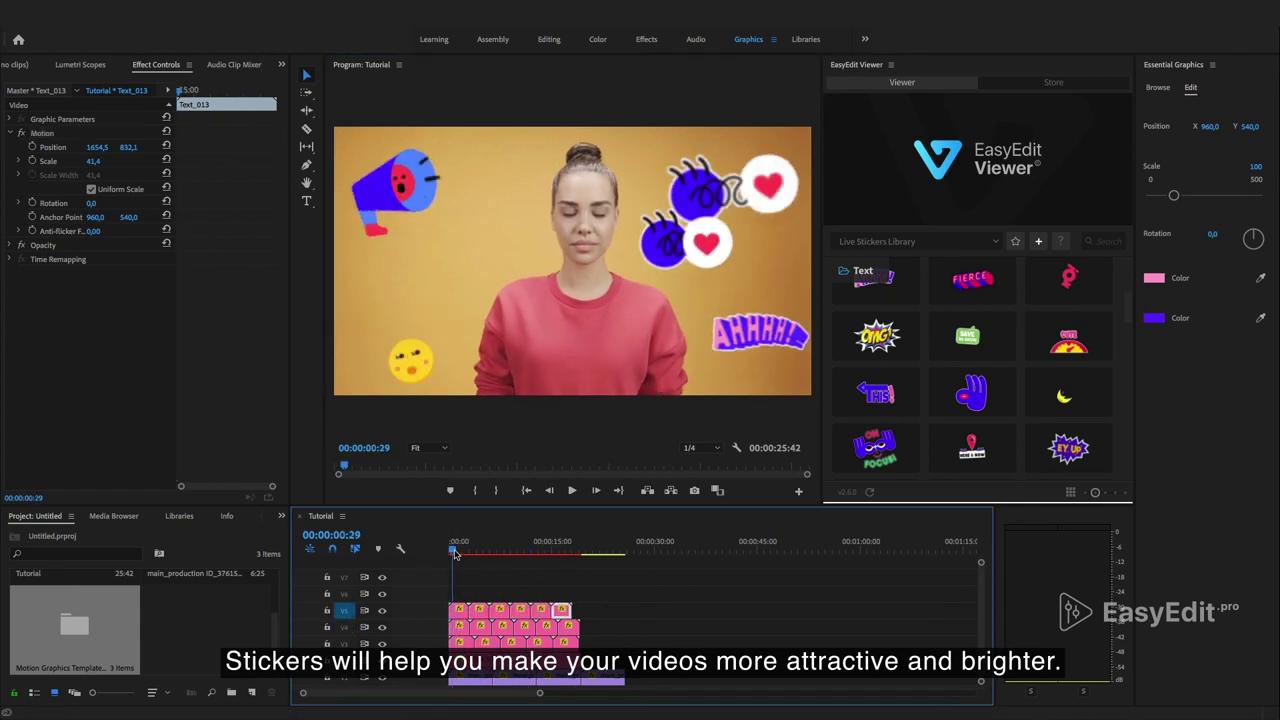
{"action": "key", "text": "space"}
{"action": "left_click", "coordinate": [926, 429]}
- Add the 'nope' text sticker, shrink it to 49.9 scale and place it left of the woman
{"action": "scroll", "coordinate": [926, 429], "scroll_direction": "down", "scroll_amount": 4}
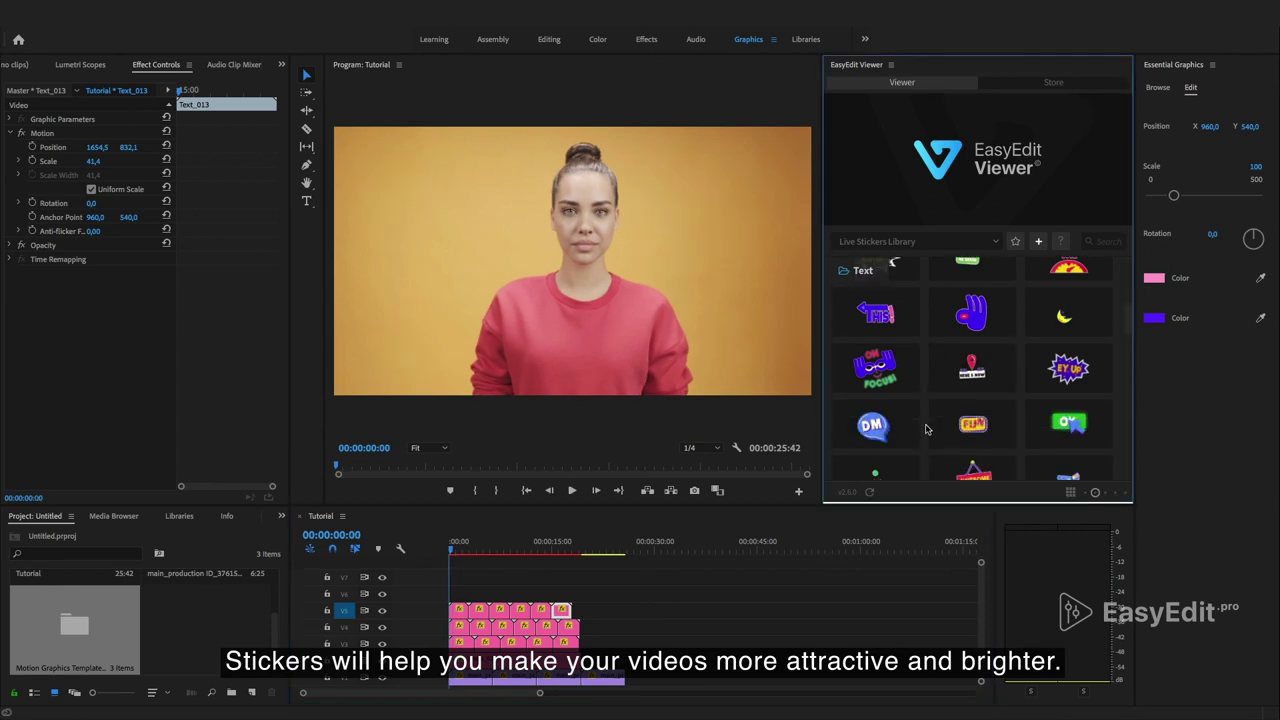
{"action": "left_click", "coordinate": [972, 427]}
{"action": "left_click", "coordinate": [483, 551]}
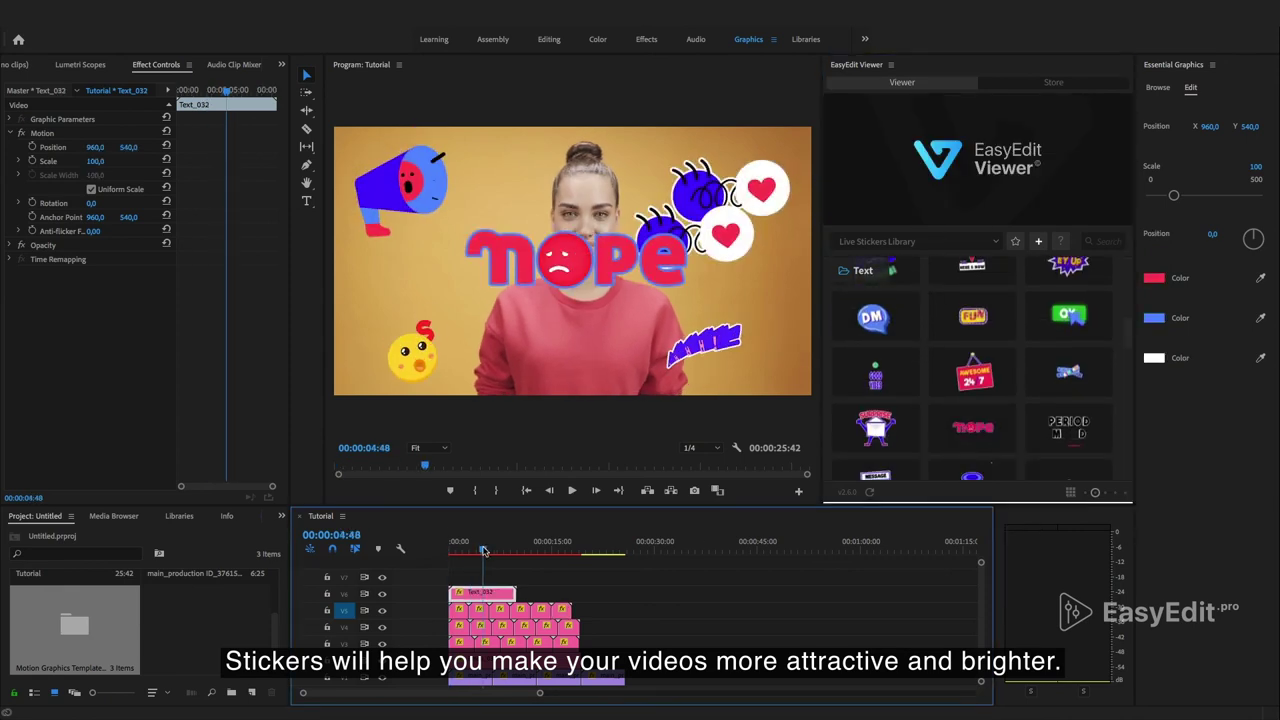
{"action": "left_click", "coordinate": [567, 238]}
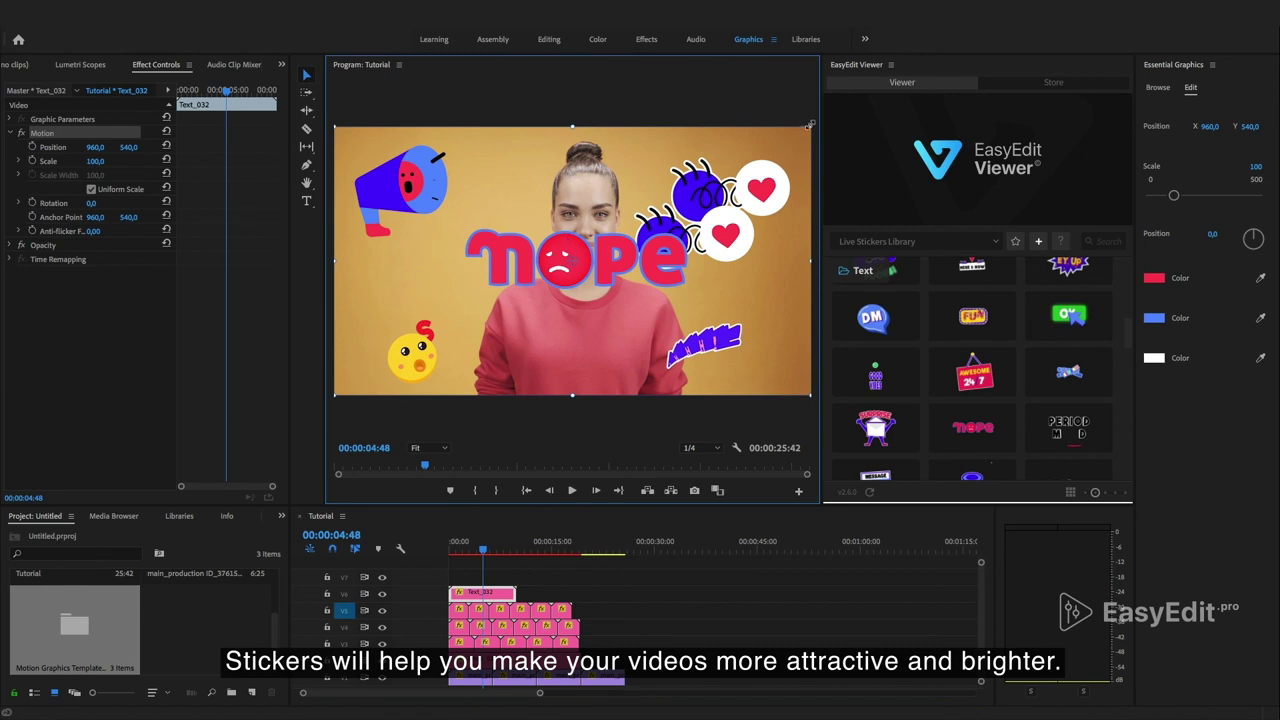
{"action": "left_click_drag", "start_coordinate": [808, 125], "coordinate": [580, 201]}
{"action": "left_click_drag", "start_coordinate": [483, 277], "coordinate": [497, 261]}
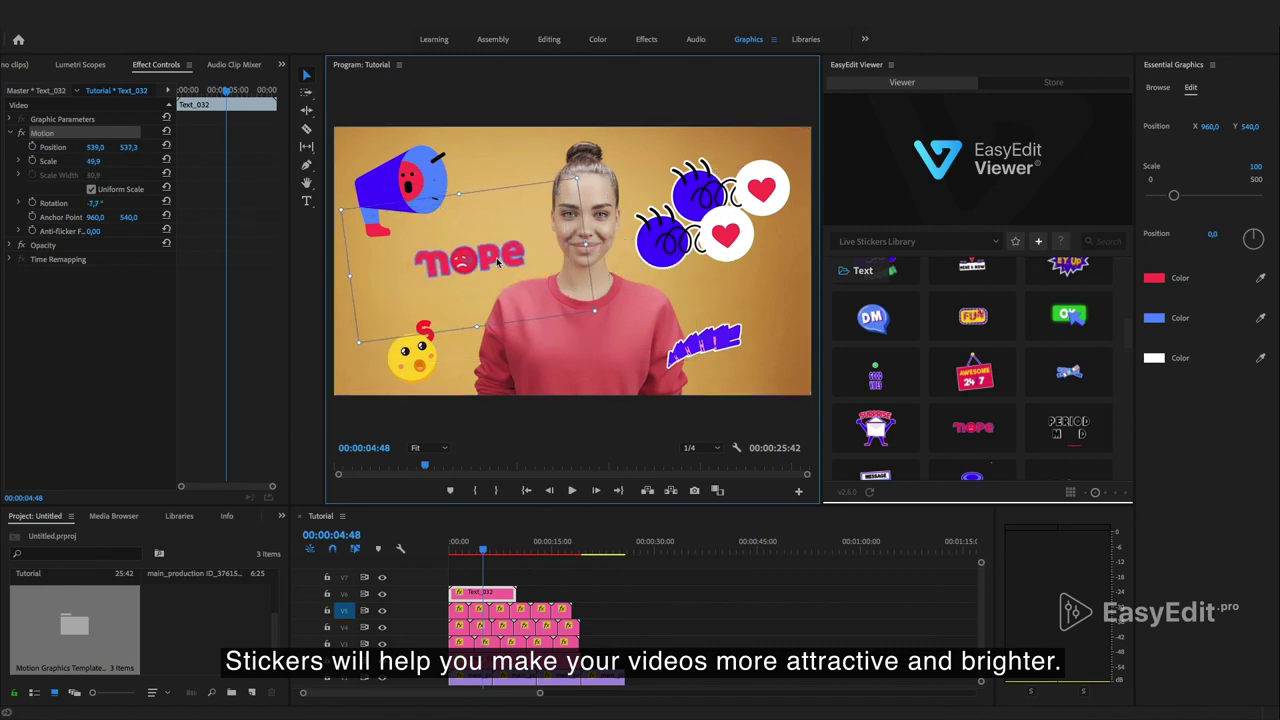
{"action": "left_click", "coordinate": [503, 598]}
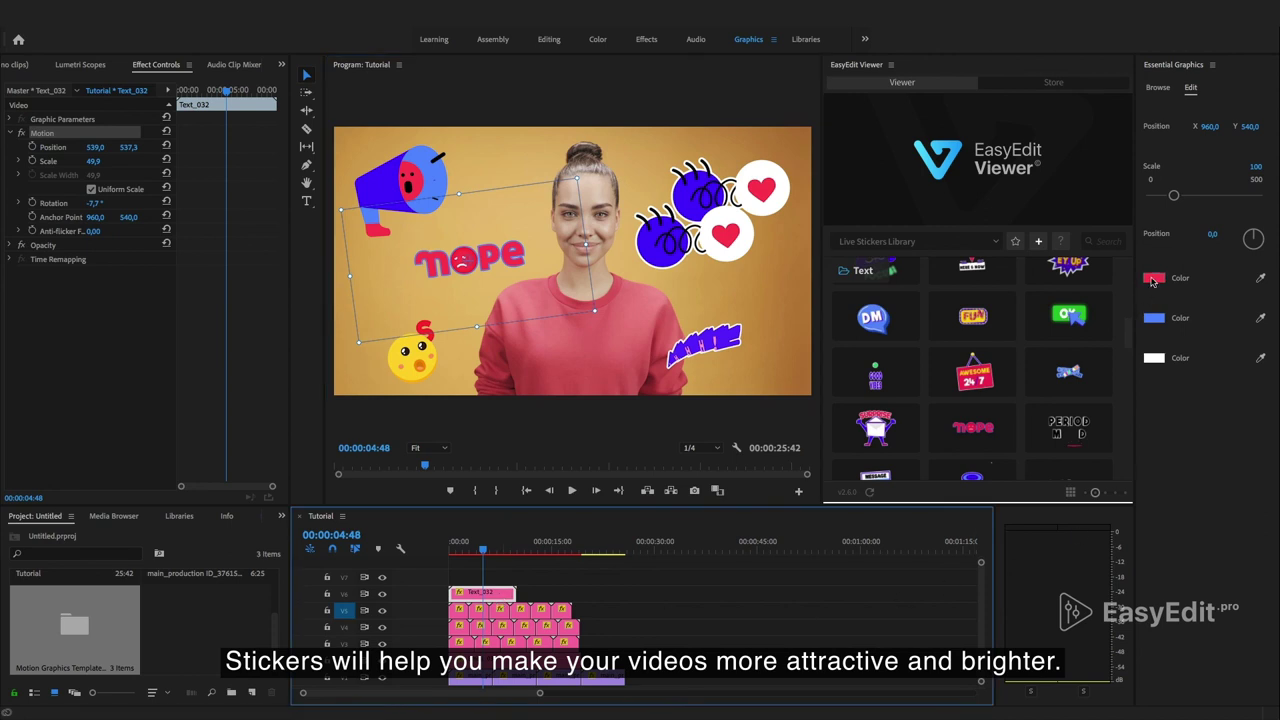
- Change the nope sticker's first colour to yellow
{"action": "left_click", "coordinate": [1152, 279]}
{"action": "left_click_drag", "start_coordinate": [702, 142], "coordinate": [780, 166]}
{"action": "left_click_drag", "start_coordinate": [755, 262], "coordinate": [755, 220]}
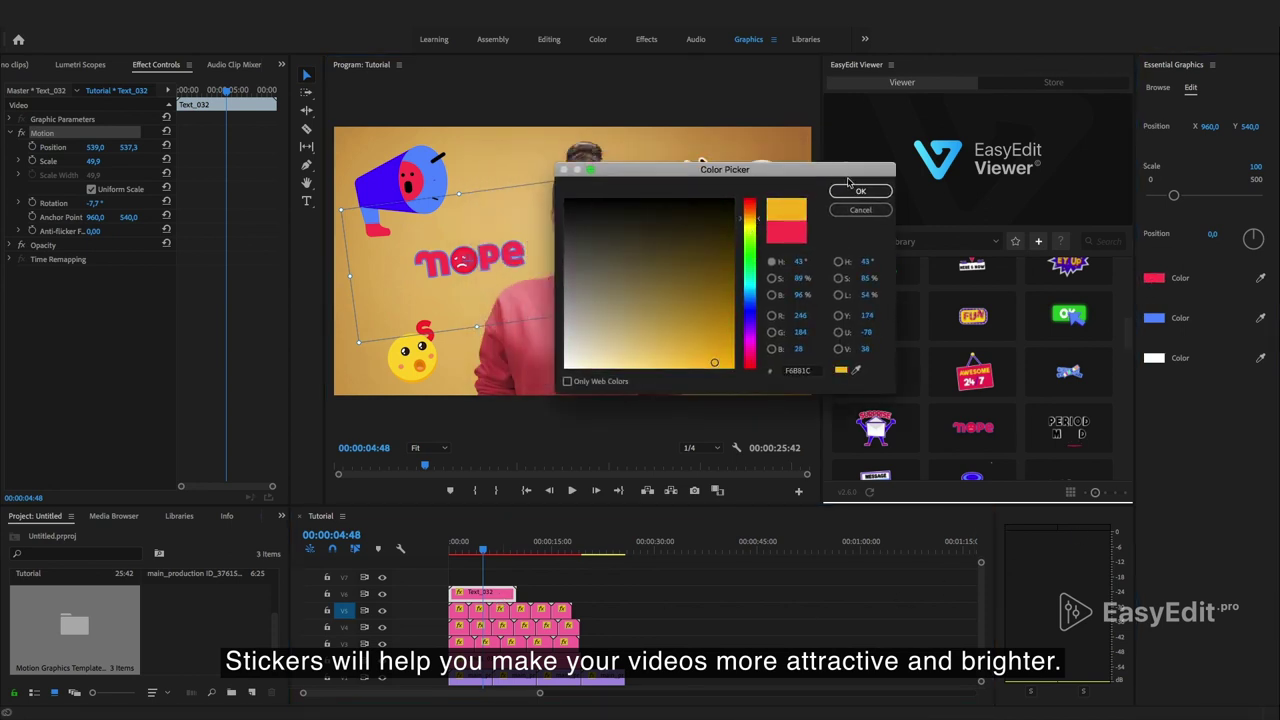
{"action": "left_click", "coordinate": [855, 190]}
- Change the nope sticker's second colour to dark blue and its third to orange
{"action": "left_click", "coordinate": [1152, 318]}
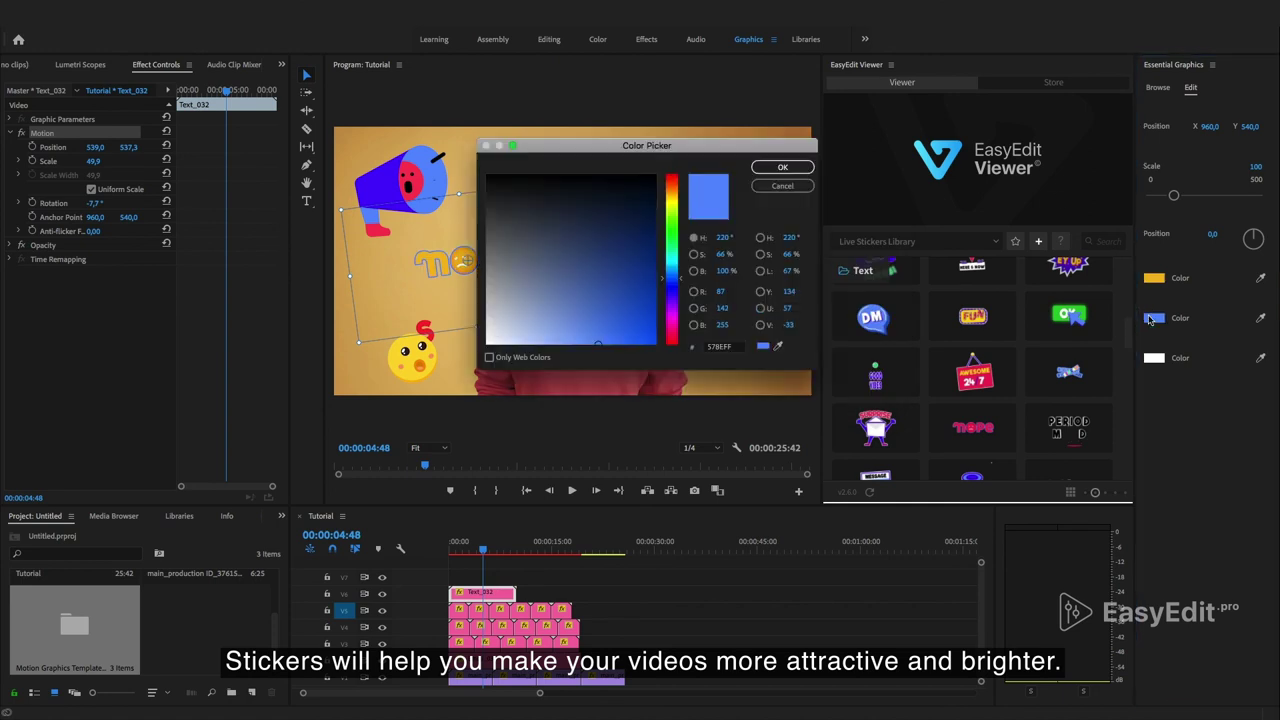
{"action": "left_click_drag", "start_coordinate": [712, 145], "coordinate": [741, 264]}
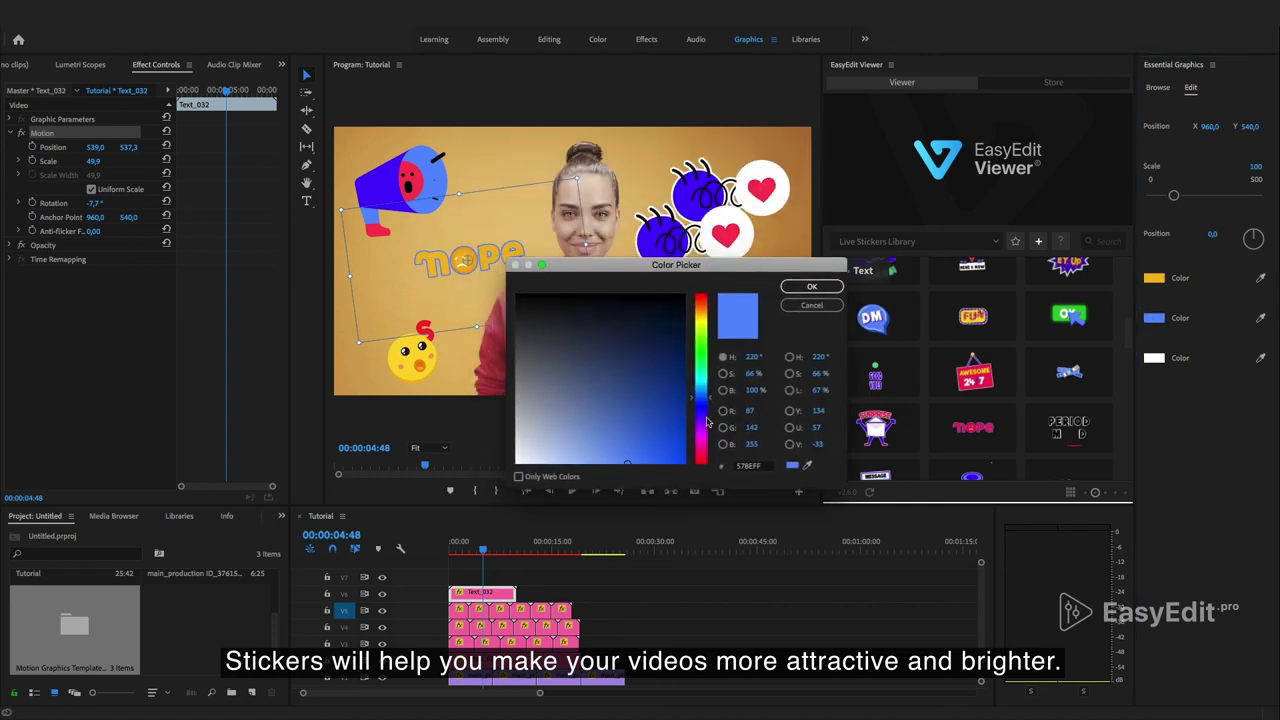
{"action": "left_click", "coordinate": [705, 413]}
{"action": "left_click", "coordinate": [812, 287]}
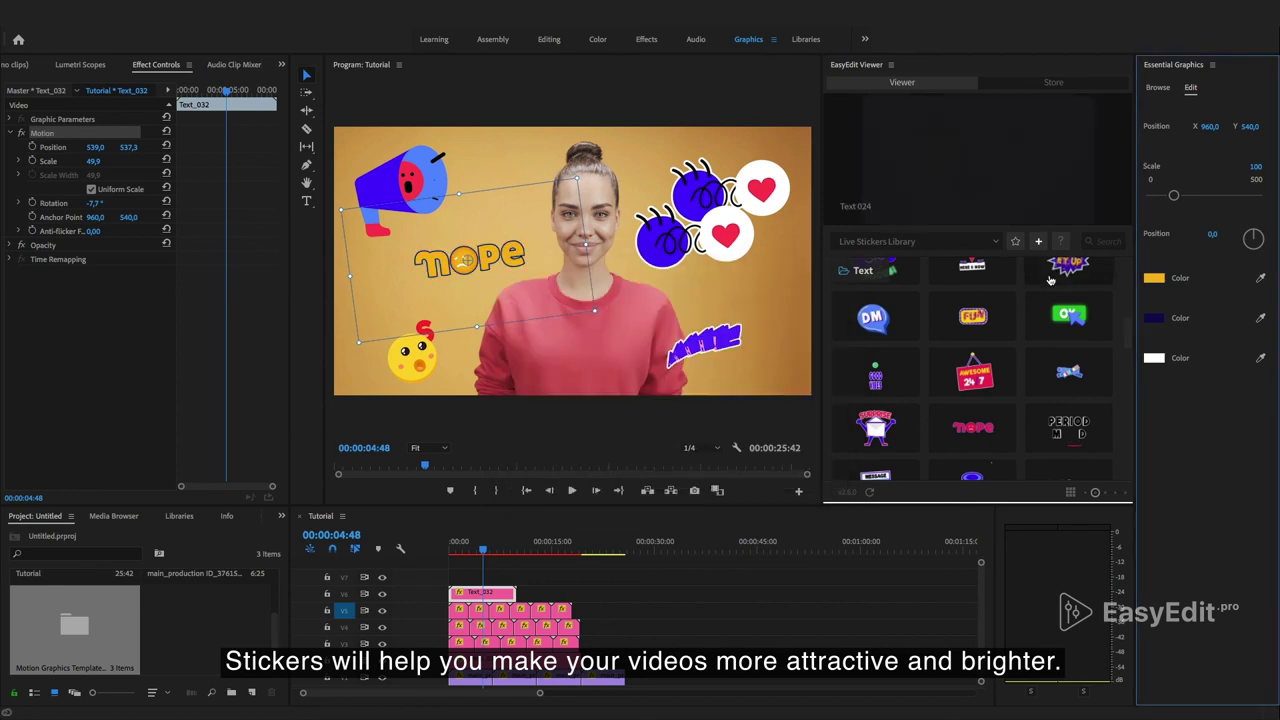
{"action": "left_click", "coordinate": [1152, 358]}
{"action": "left_click", "coordinate": [673, 191]}
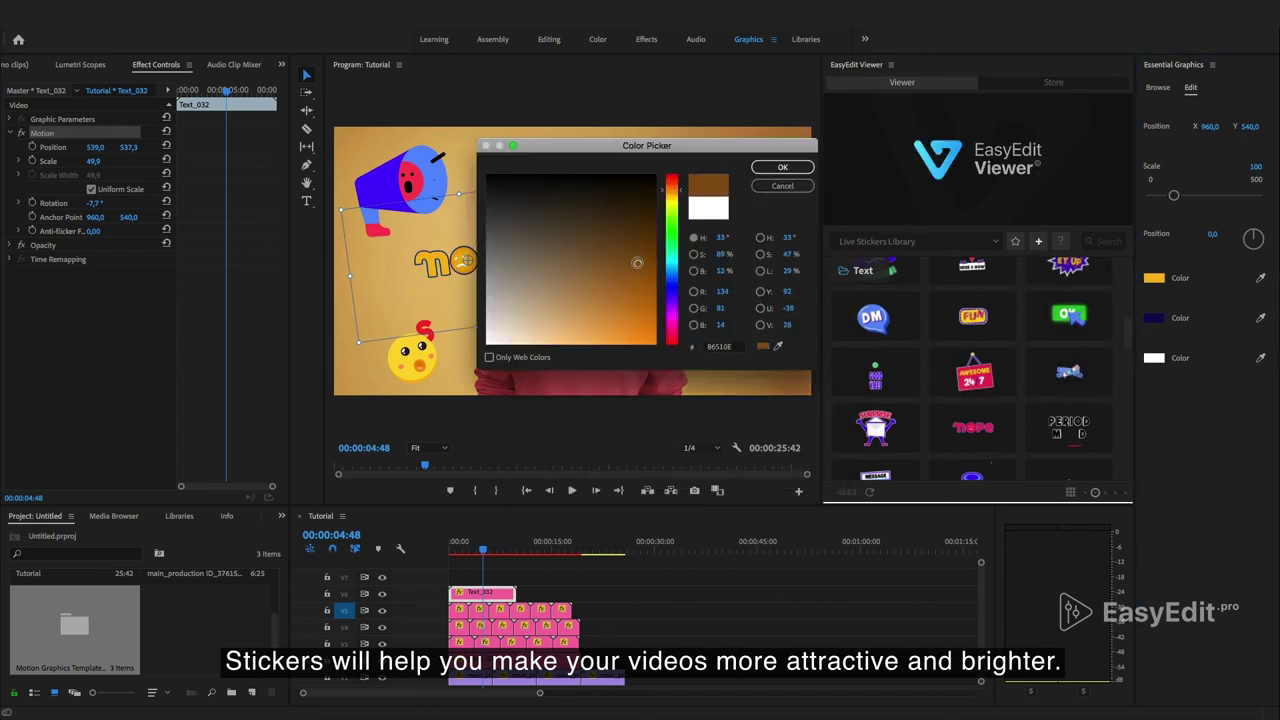
{"action": "left_click", "coordinate": [782, 170]}
{"action": "left_click", "coordinate": [707, 125]}
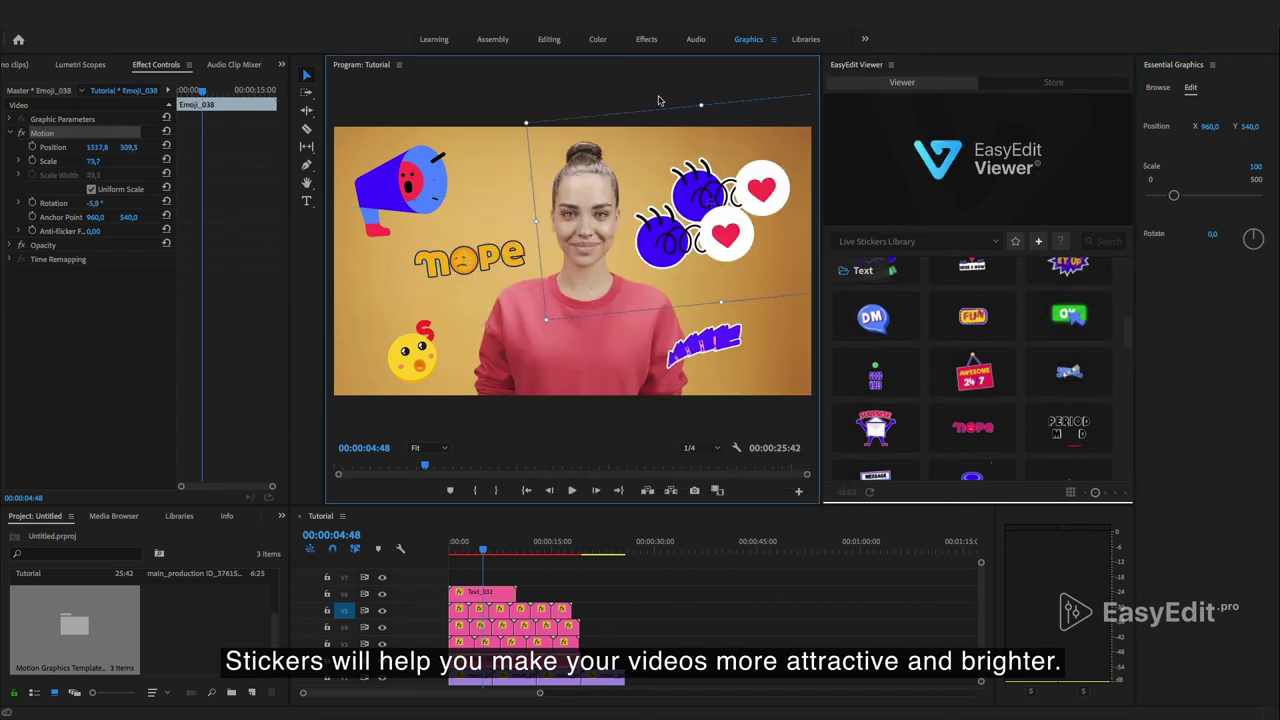
{"action": "left_click", "coordinate": [573, 489]}
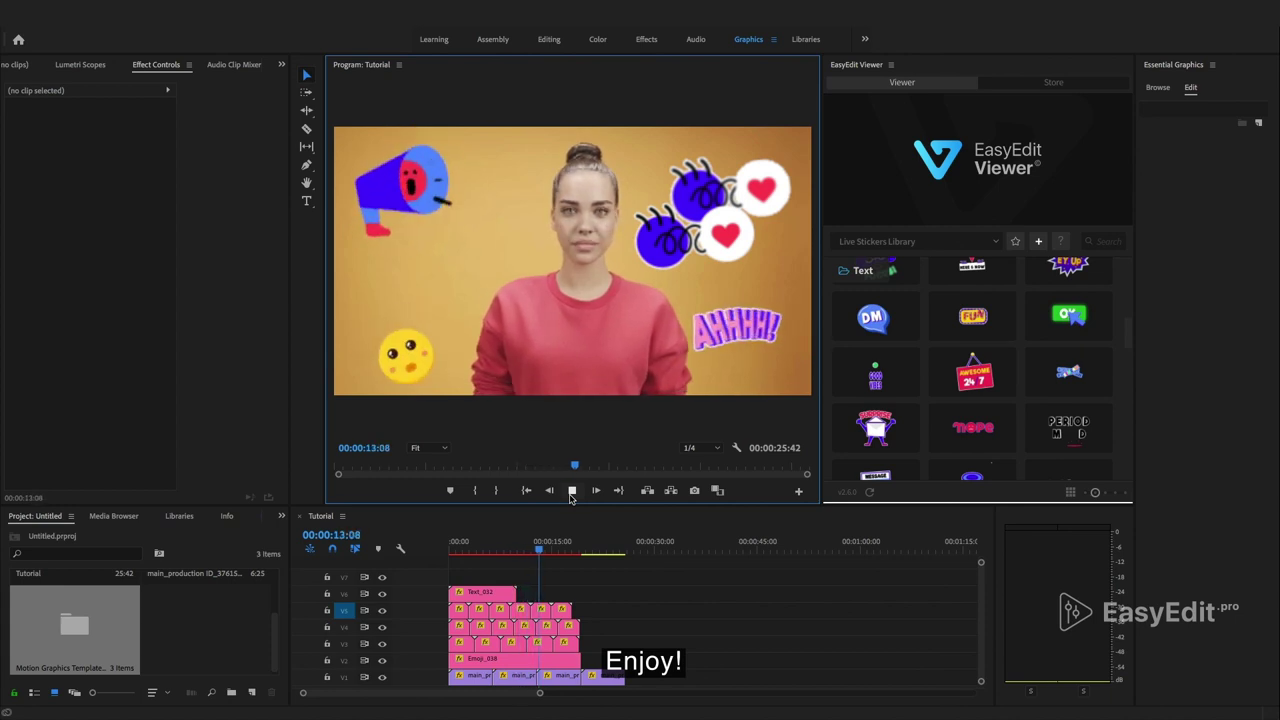
{"action": "left_click", "coordinate": [571, 493]}
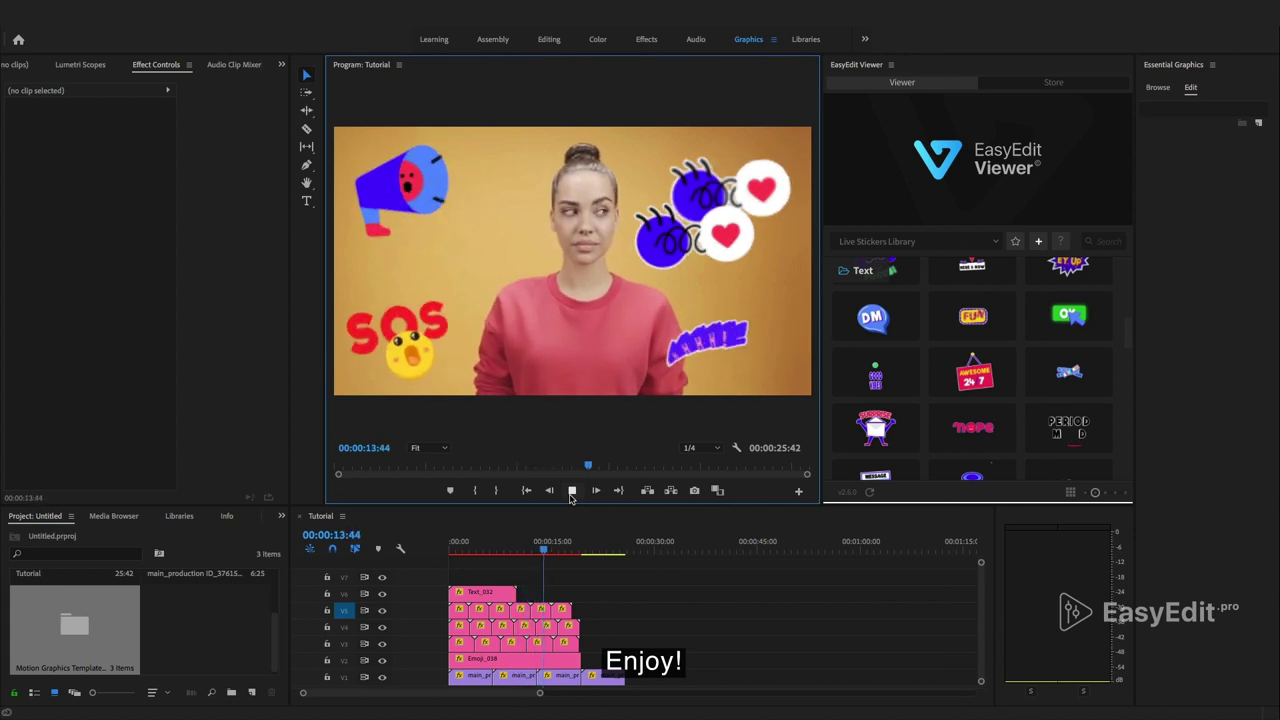